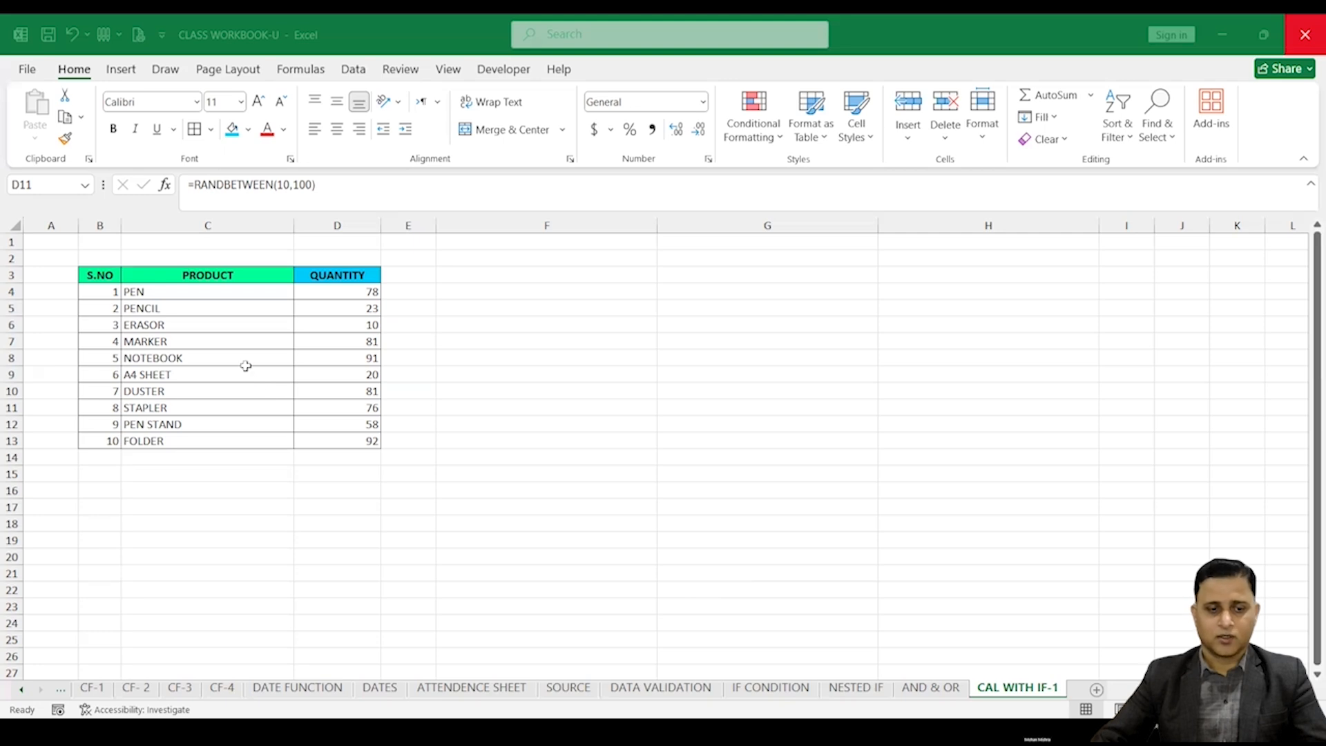
{"action": "left_click", "coordinate": [101, 277]}
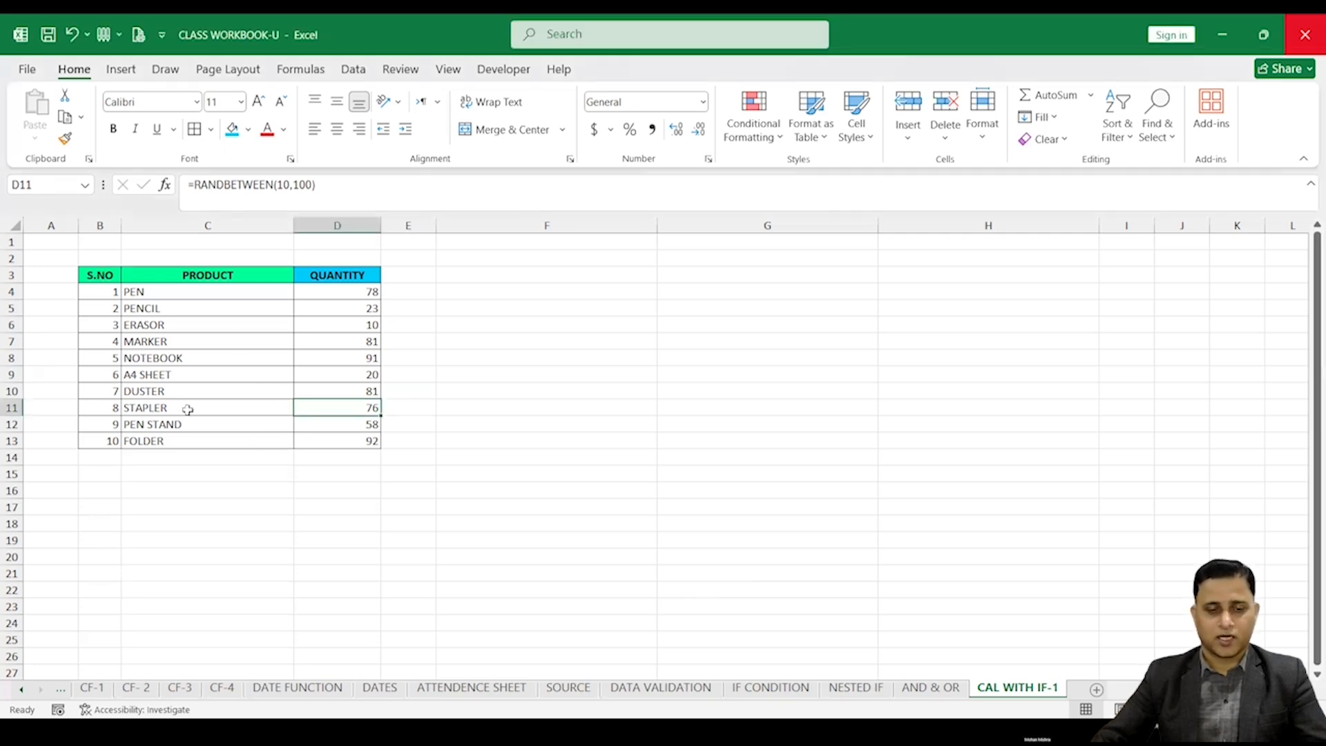
{"action": "left_click_drag", "start_coordinate": [190, 292], "coordinate": [189, 443]}
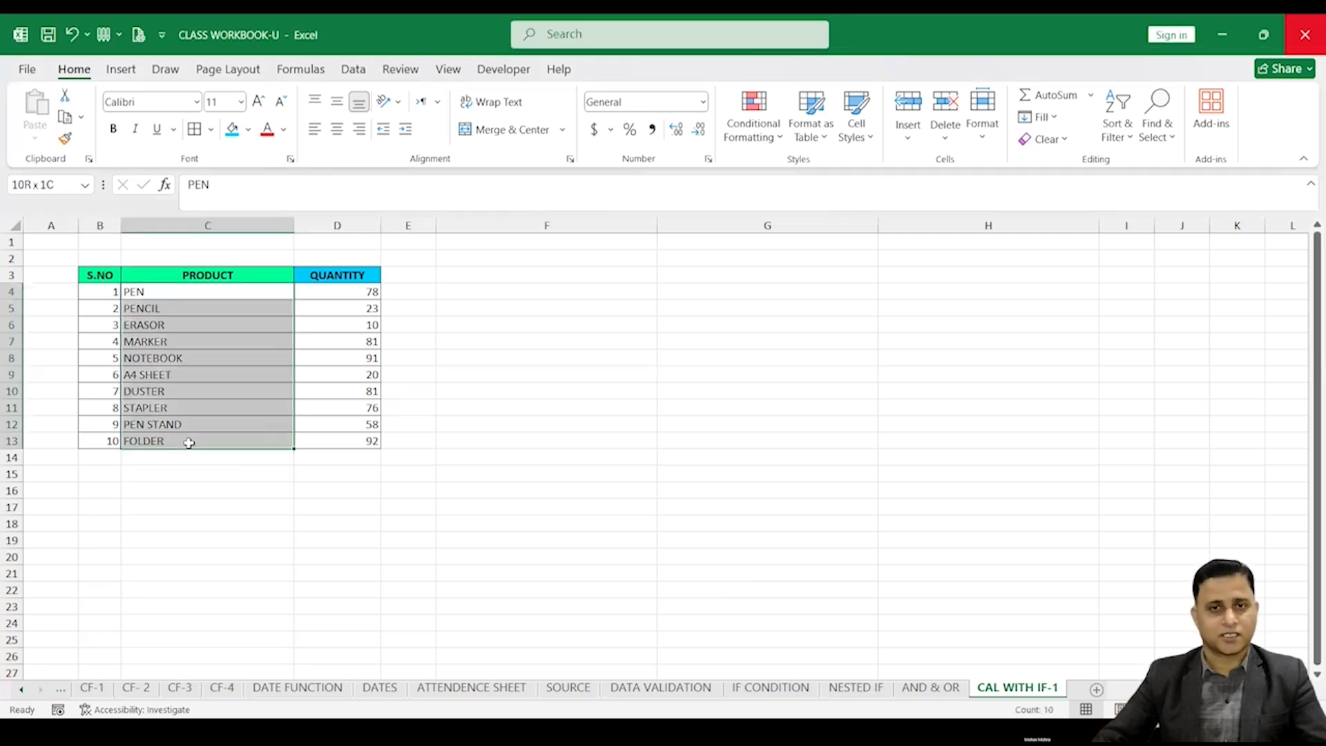
{"action": "left_click_drag", "start_coordinate": [351, 291], "coordinate": [361, 424]}
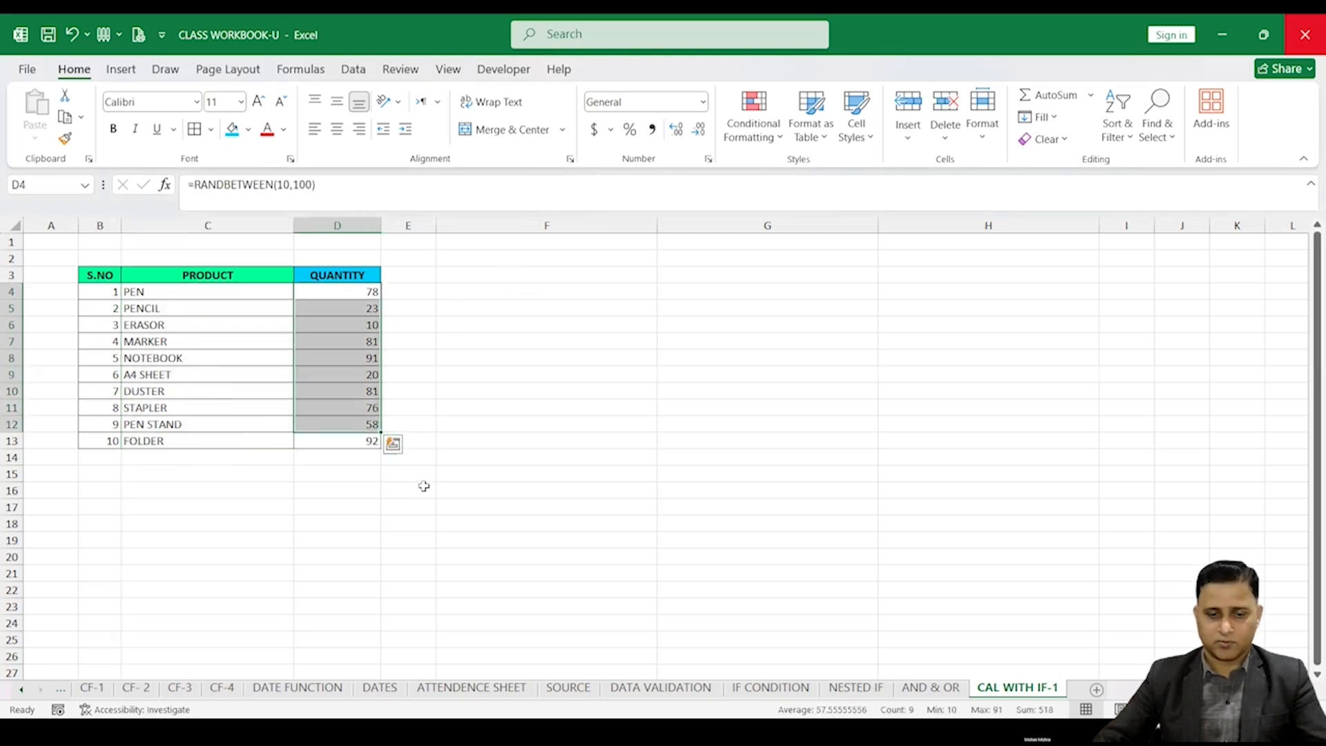
Total the quantities in D4:D13 with a SUM formula in F16 and center the result
{"action": "left_click", "coordinate": [481, 489]}
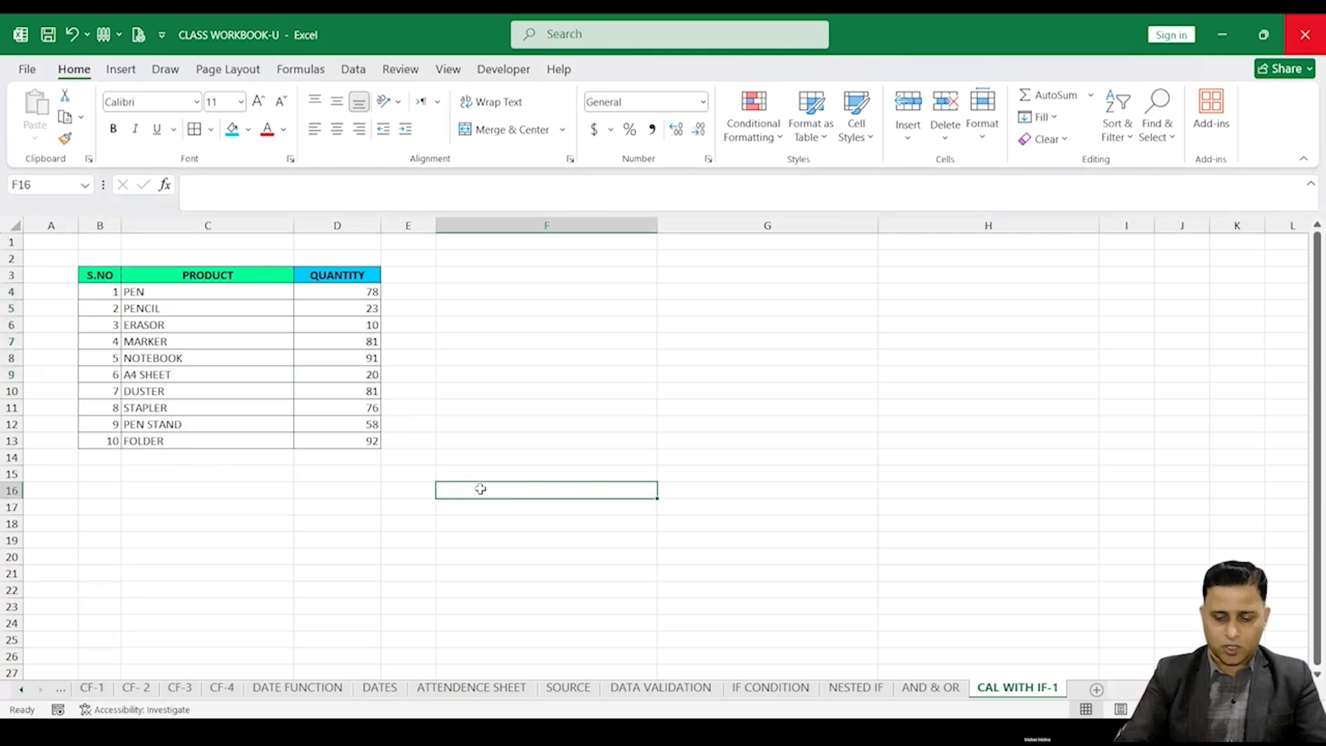
{"action": "type", "text": "="}
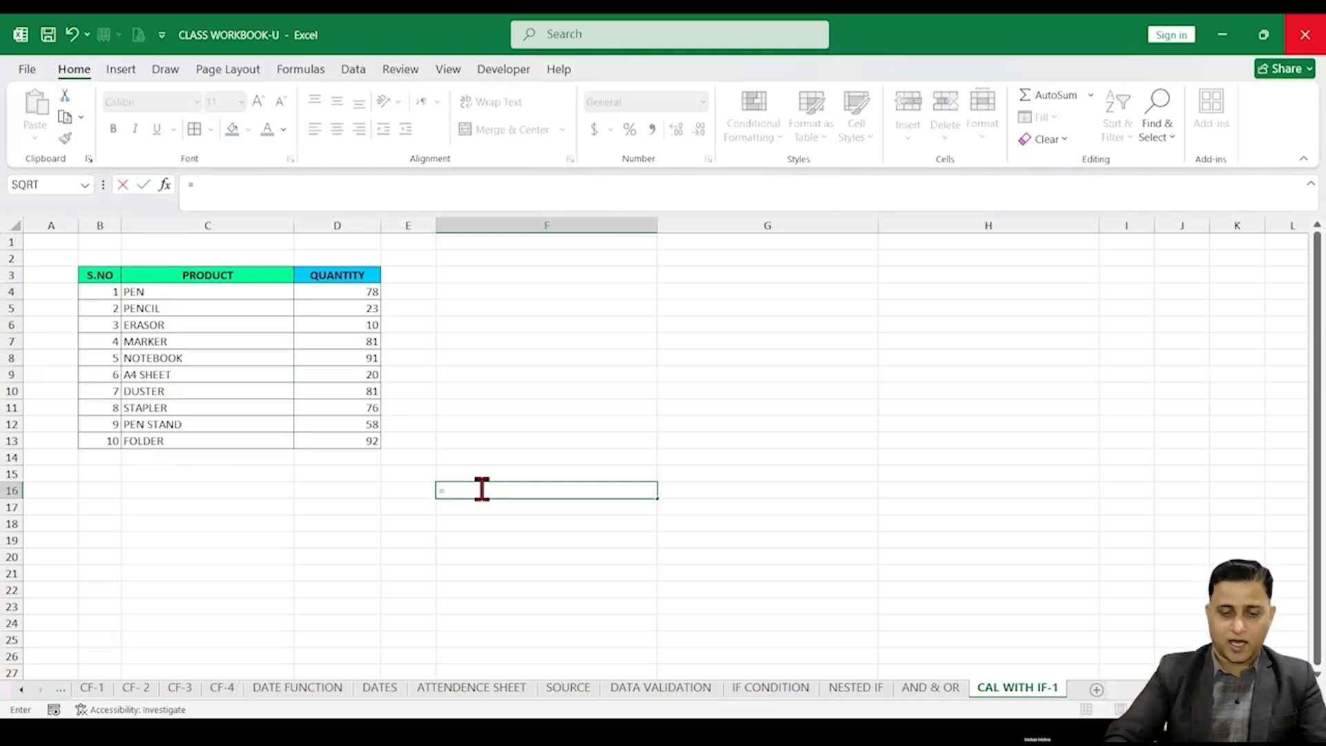
{"action": "type", "text": "SUM("}
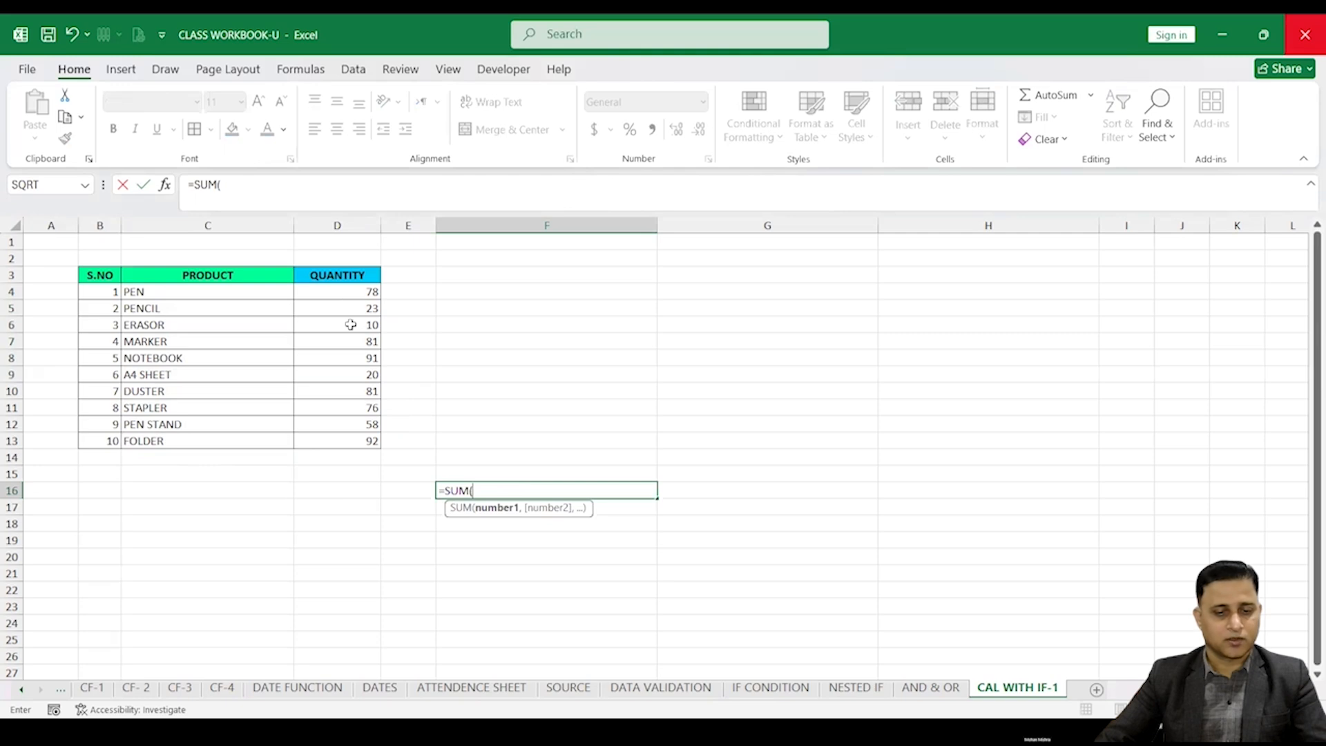
{"action": "left_click_drag", "start_coordinate": [359, 293], "coordinate": [364, 435]}
{"action": "key", "text": "Return"}
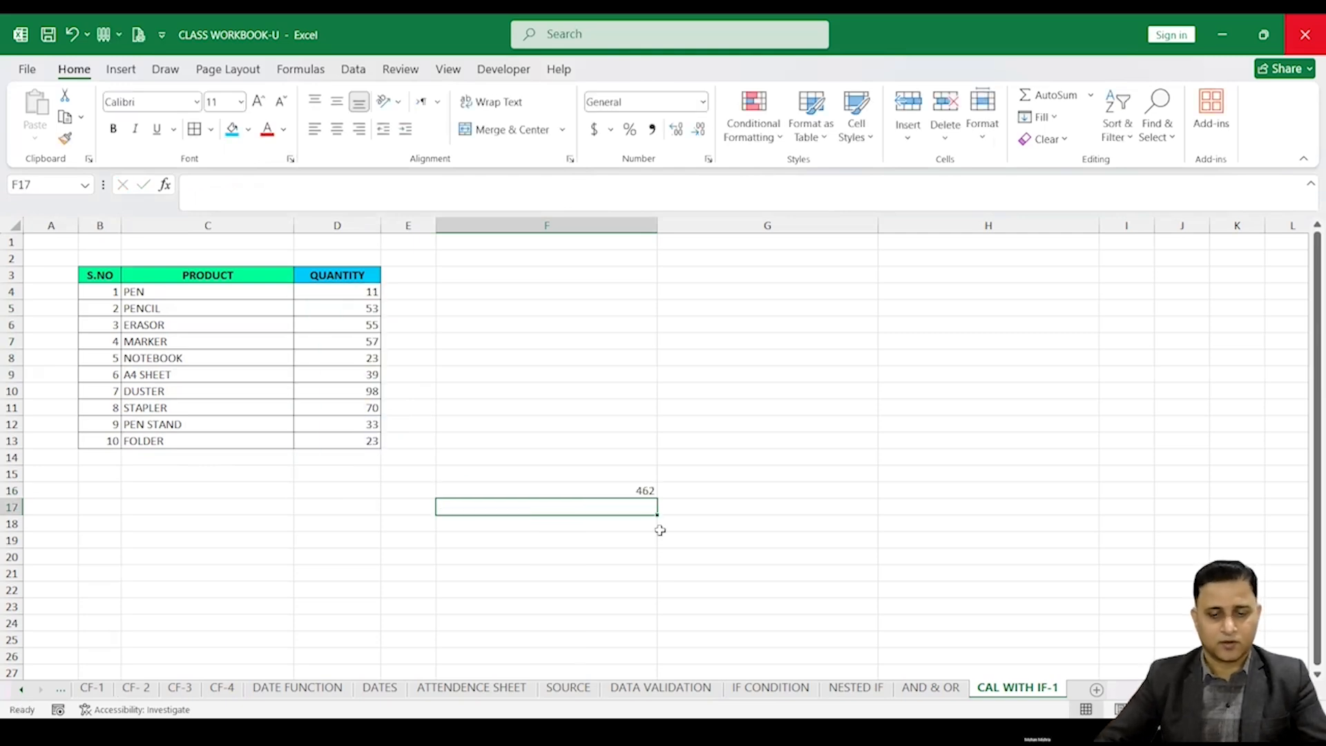
{"action": "left_click", "coordinate": [592, 490]}
{"action": "left_click", "coordinate": [337, 129]}
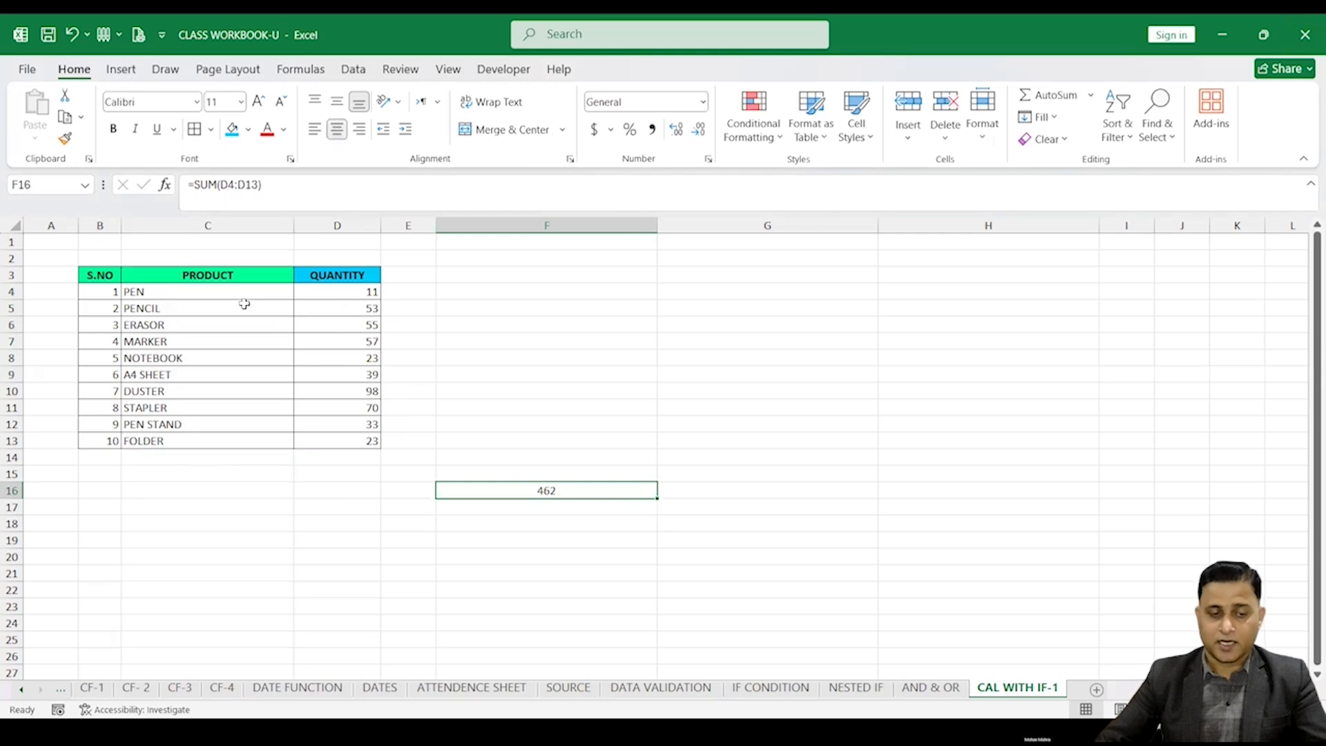
Extend the product list by repeating the ten products in C4:C13 down column C to row 100
{"action": "left_click_drag", "start_coordinate": [185, 289], "coordinate": [214, 440]}
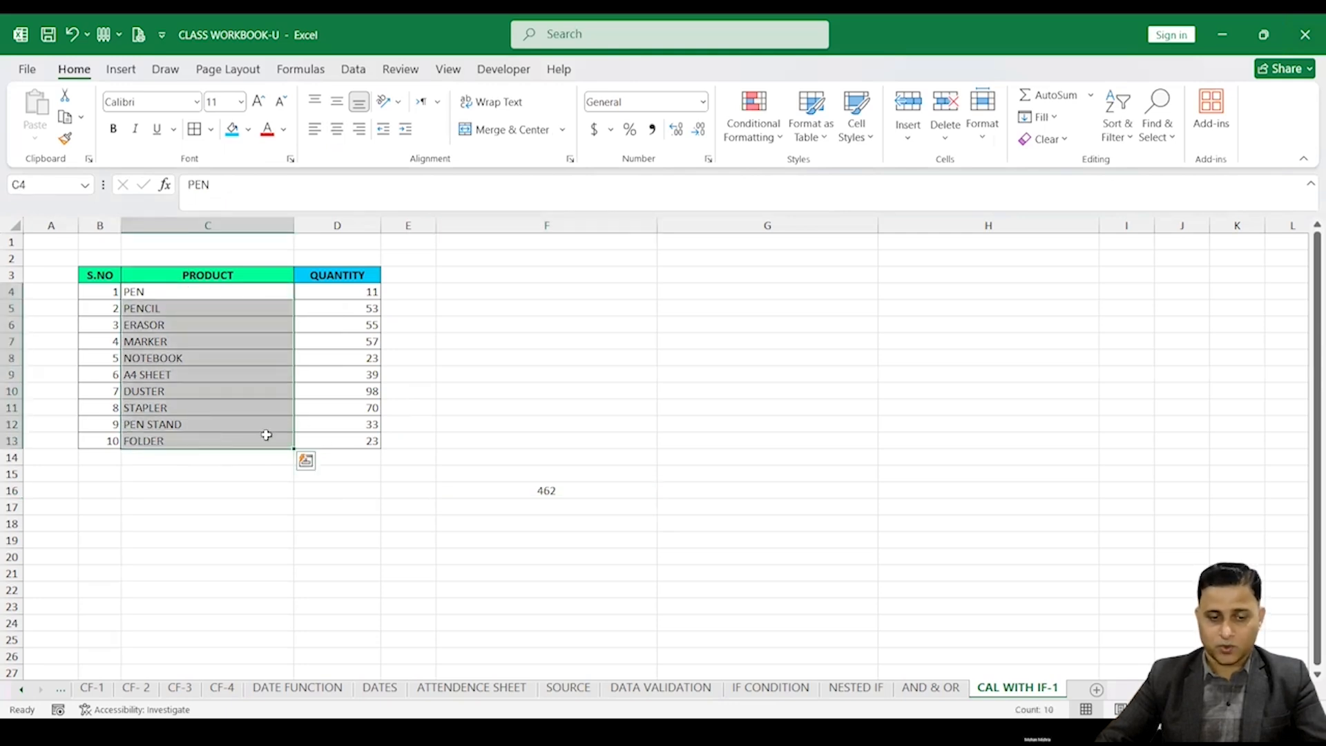
{"action": "left_click", "coordinate": [270, 440]}
{"action": "left_click_drag", "start_coordinate": [218, 301], "coordinate": [292, 615]}
{"action": "scroll", "coordinate": [429, 554], "scroll_direction": "up", "scroll_amount": 20}
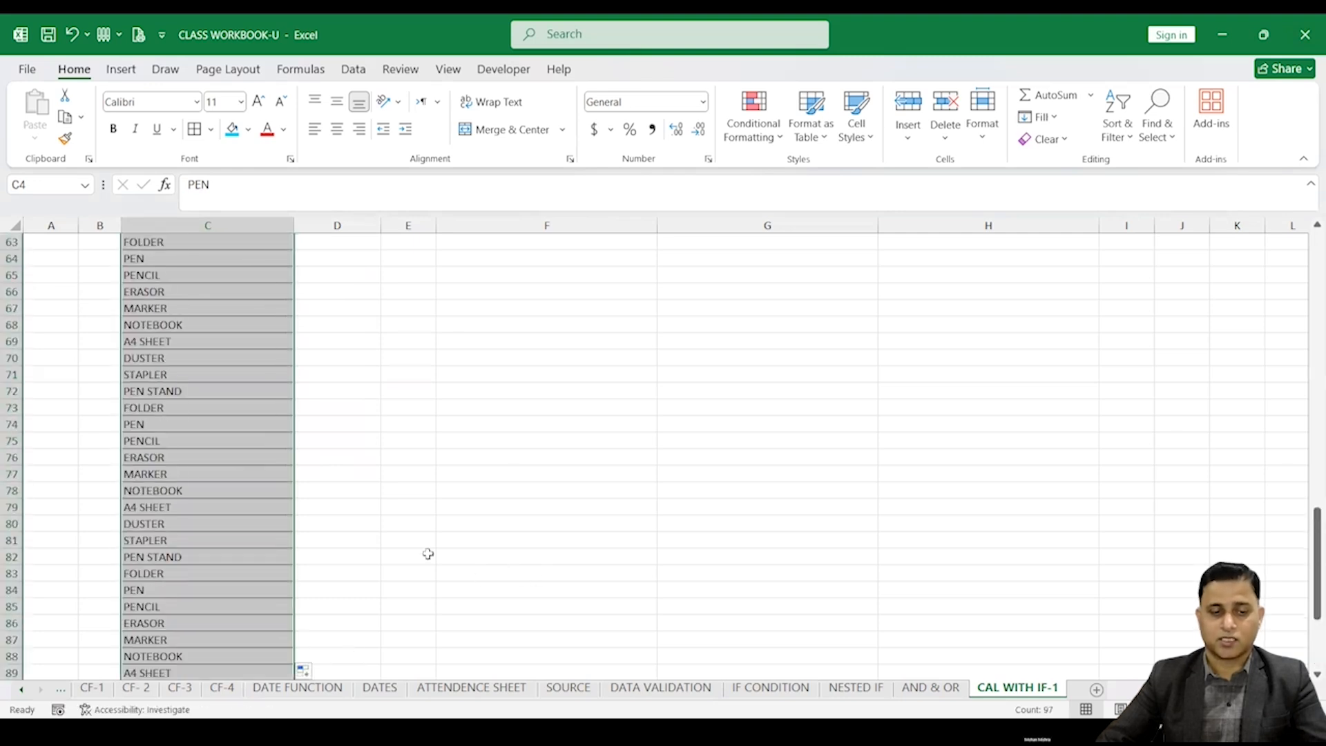
{"action": "scroll", "coordinate": [376, 527], "scroll_direction": "up", "scroll_amount": 2}
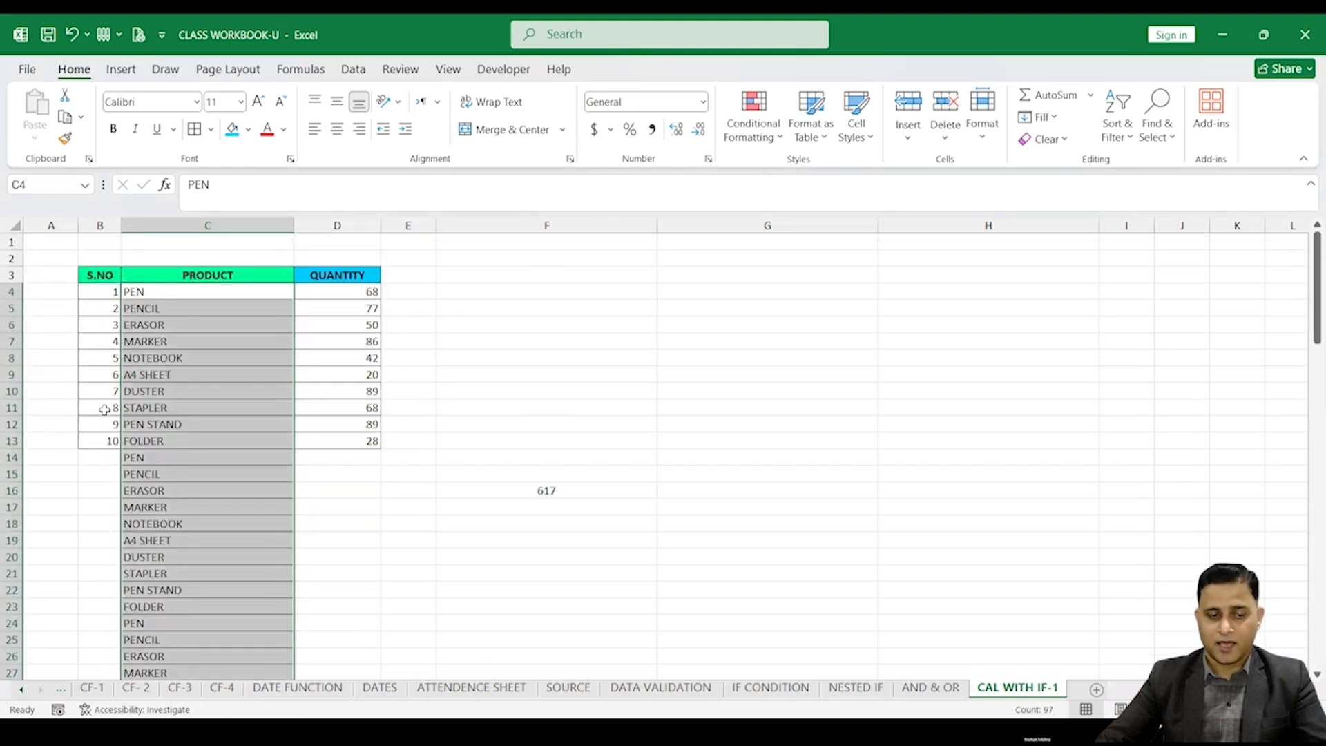
Fill the serial numbers and the random quantity formula down to match the extended product list
{"action": "left_click_drag", "start_coordinate": [100, 424], "coordinate": [103, 440]}
{"action": "double_click", "coordinate": [119, 448]}
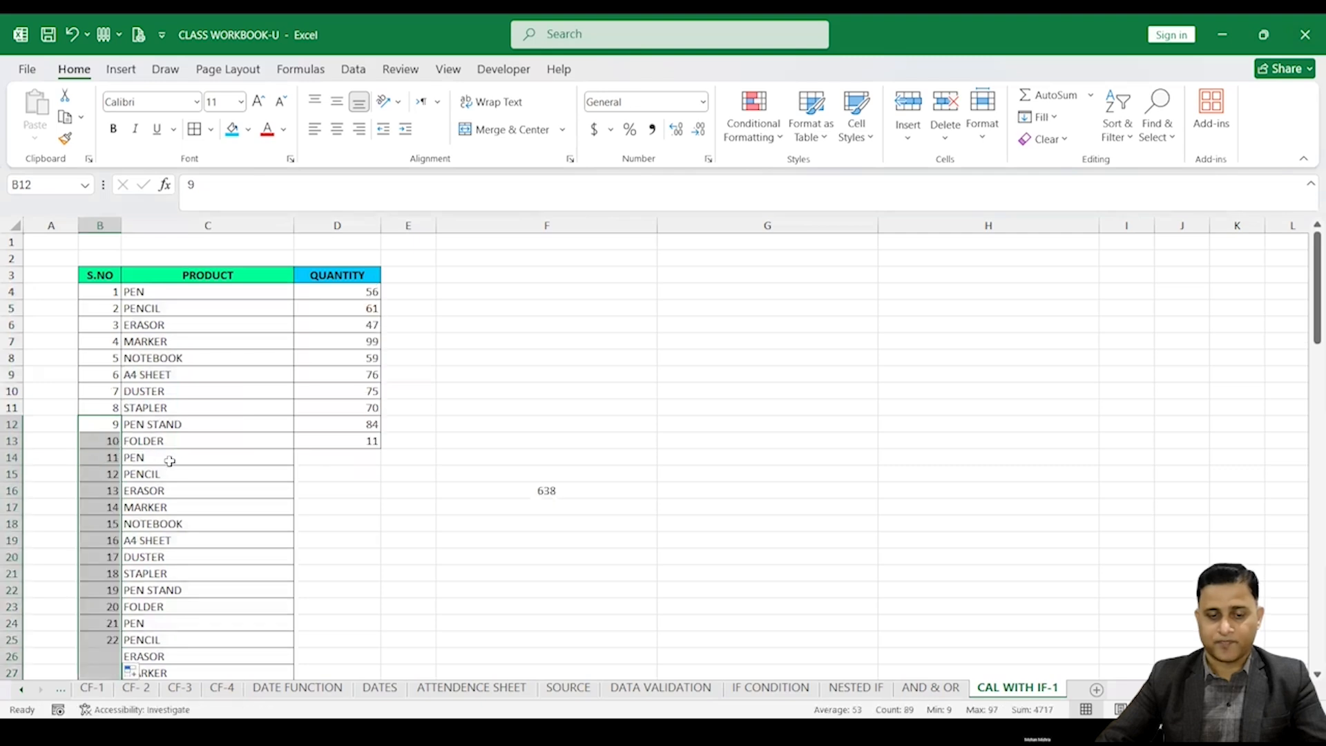
{"action": "left_click", "coordinate": [548, 489]}
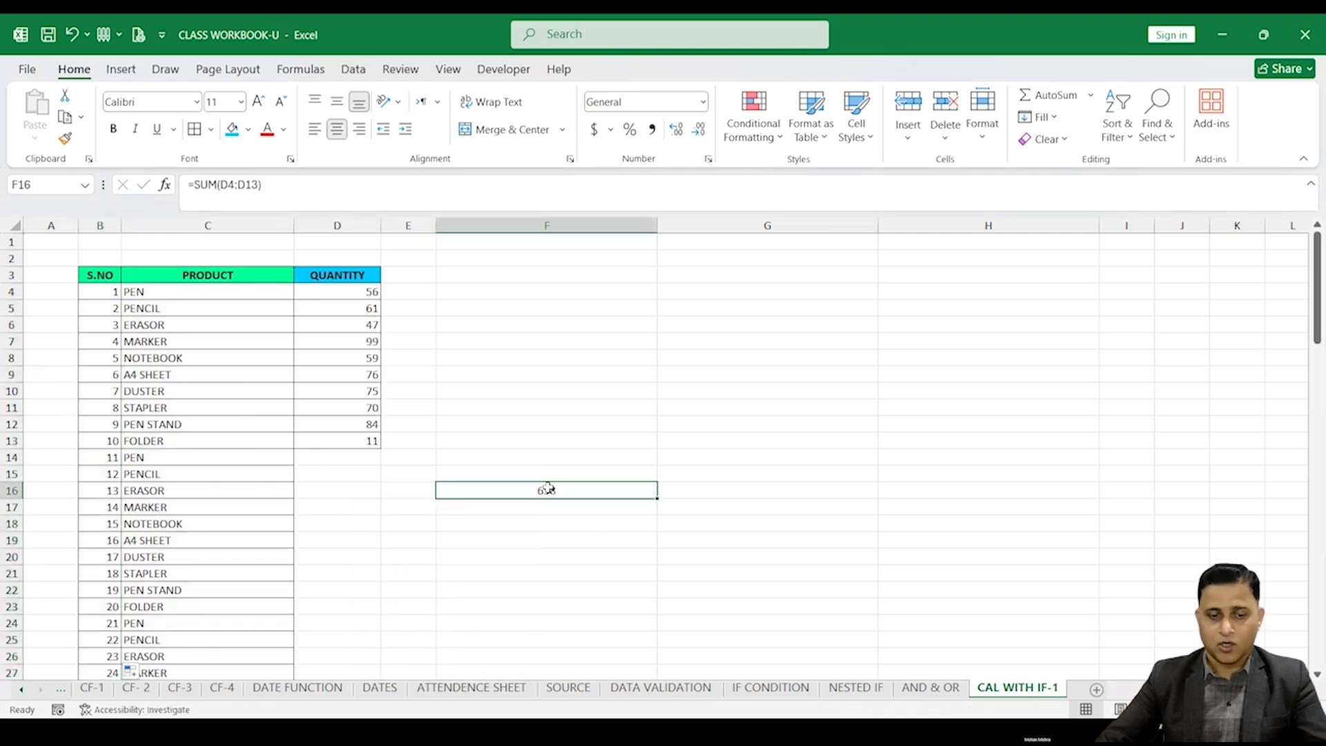
{"action": "left_click", "coordinate": [538, 541]}
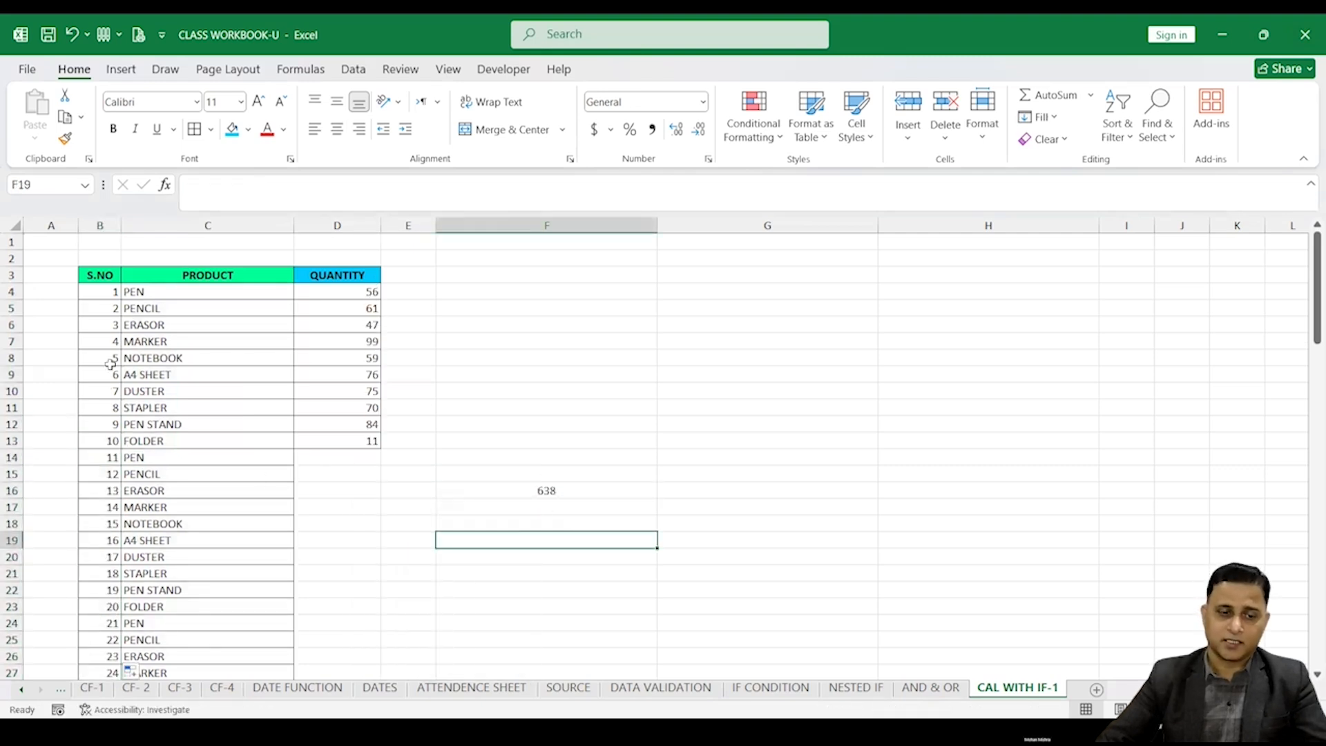
{"action": "left_click", "coordinate": [130, 355]}
{"action": "left_click", "coordinate": [369, 443]}
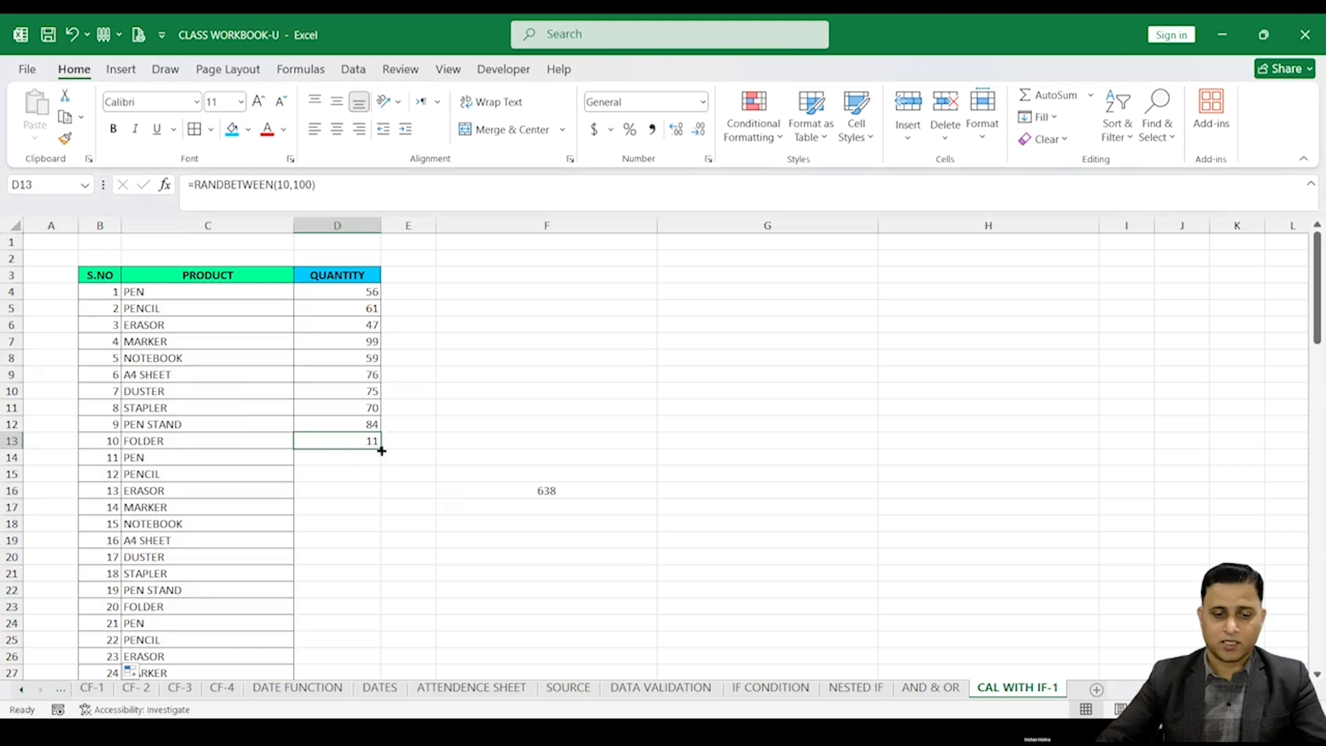
{"action": "double_click", "coordinate": [381, 450]}
Delete the SUM total from cell F16
{"action": "left_click", "coordinate": [543, 495]}
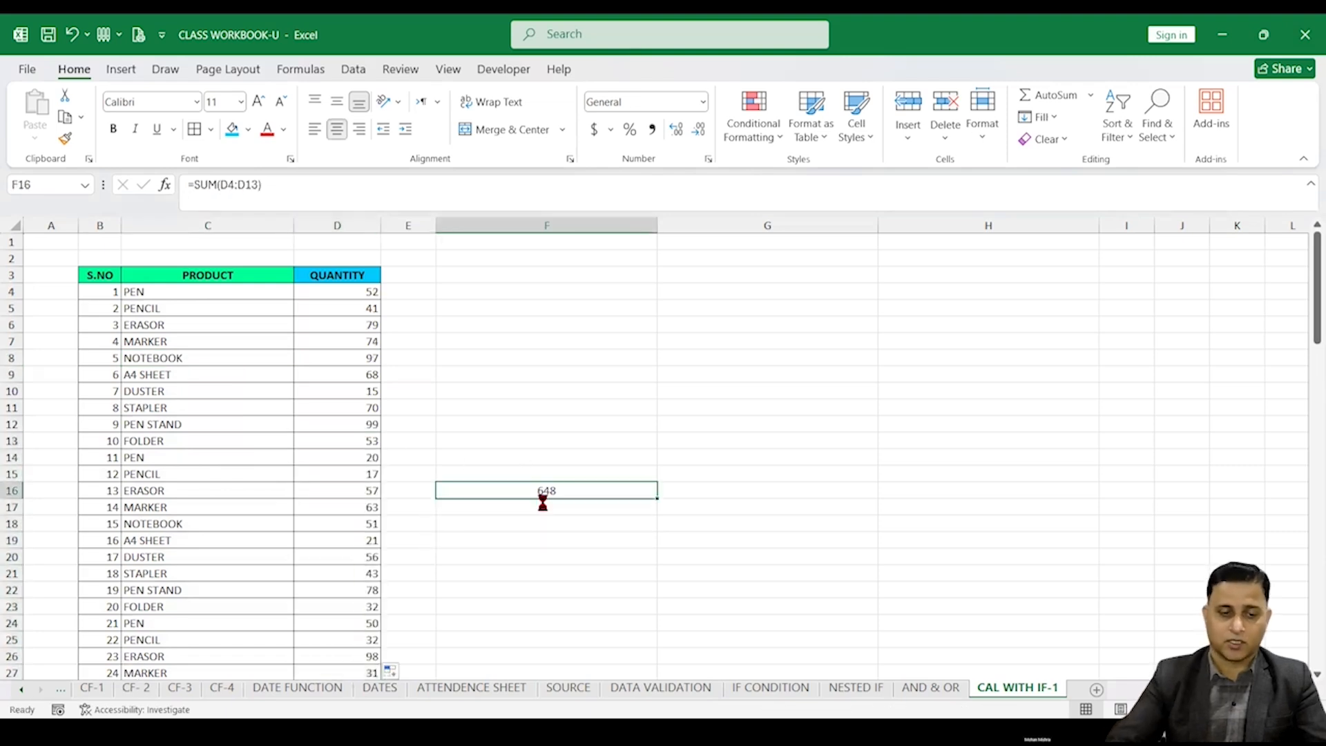
{"action": "key", "text": "Delete"}
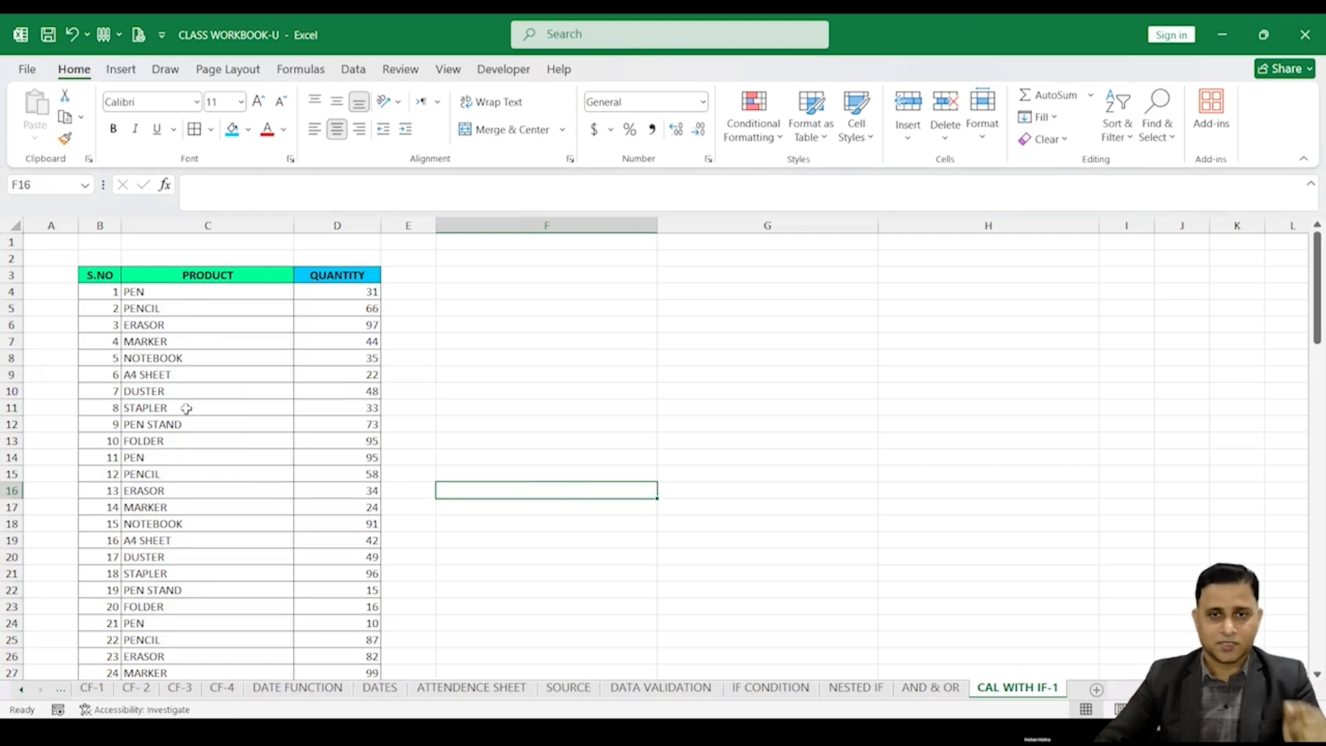
{"action": "left_click_drag", "start_coordinate": [334, 291], "coordinate": [397, 670]}
{"action": "left_click", "coordinate": [546, 405]}
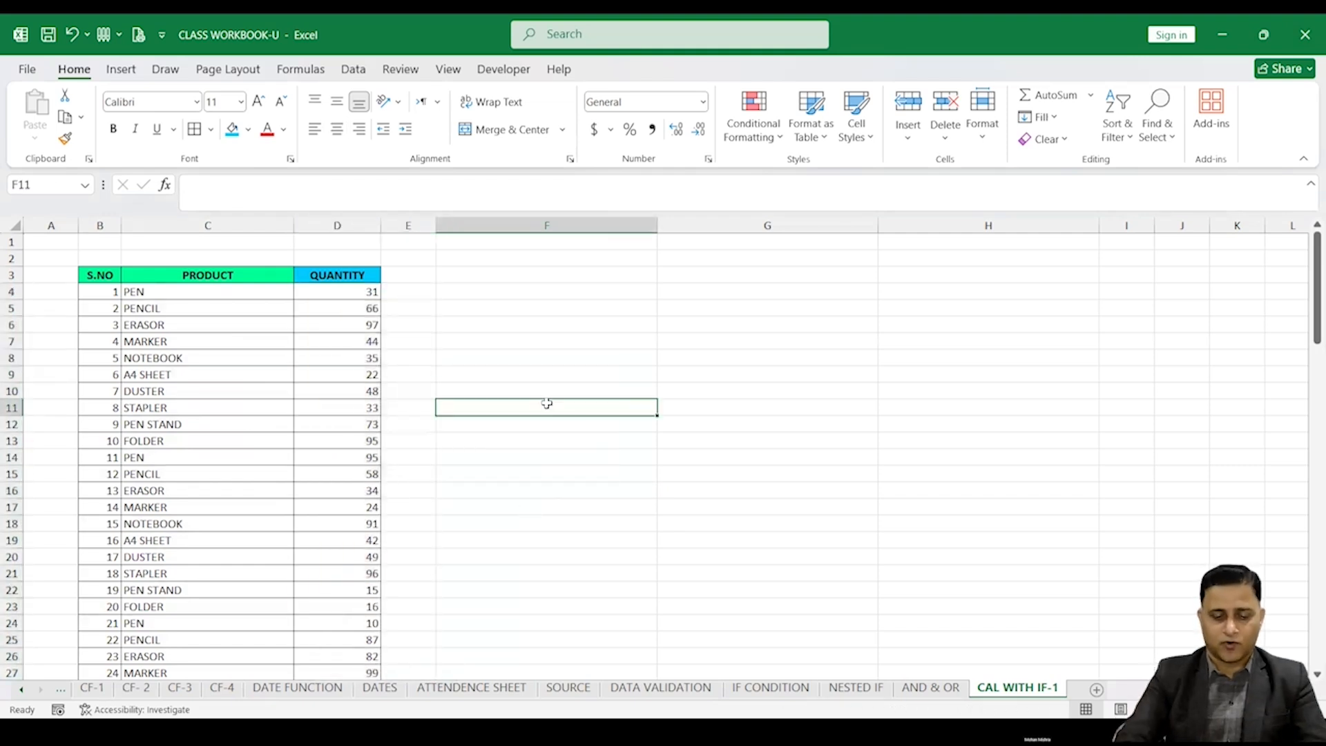
{"action": "type", "text": "=SUM"}
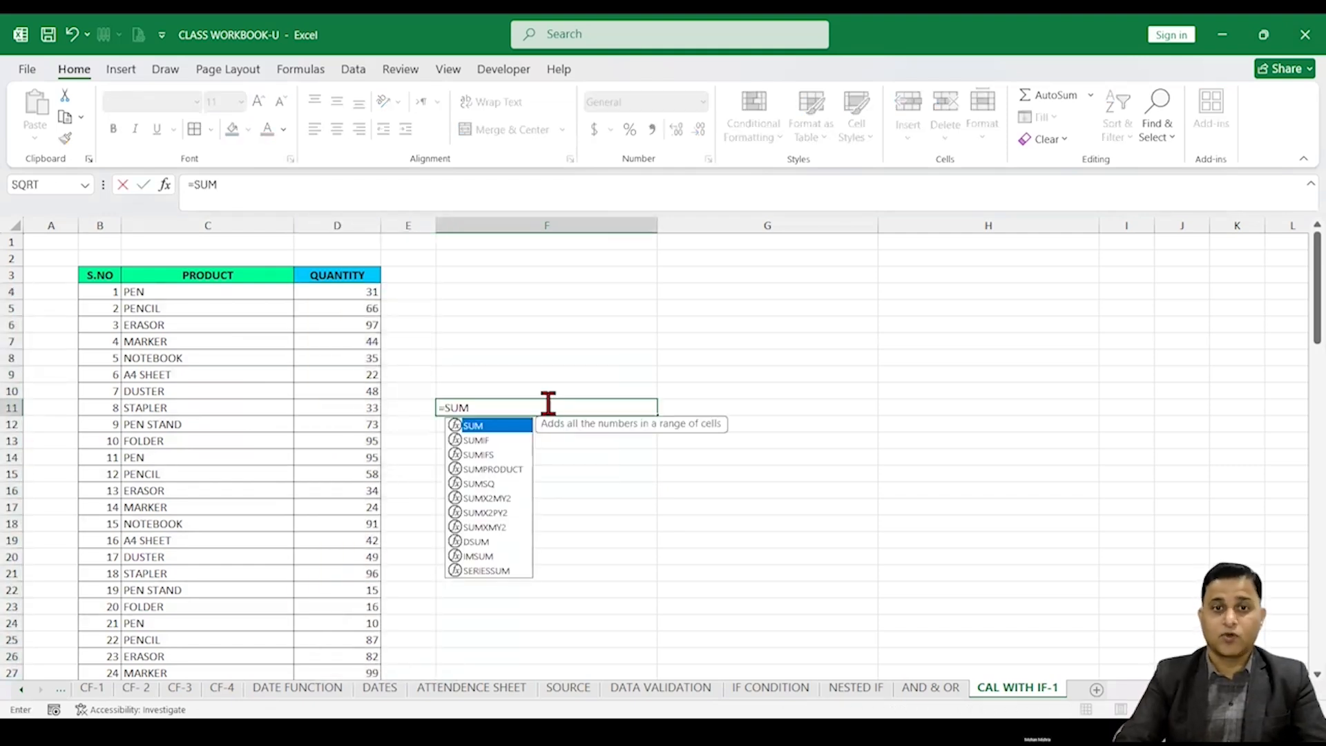
{"action": "key", "text": "BackSpace"}
{"action": "key", "text": "BackSpace"}
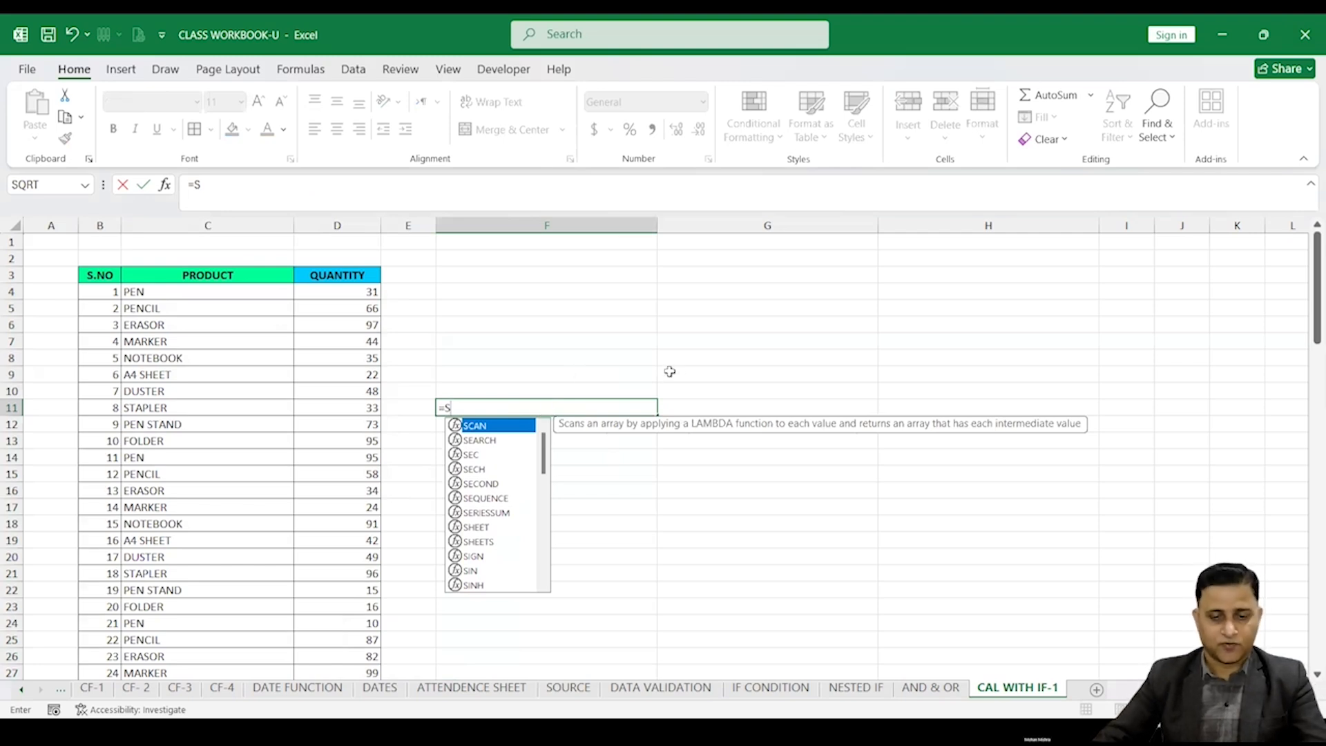
{"action": "key", "text": "Escape"}
{"action": "key", "text": "Escape"}
Enter the heading SUMIF in F3 and format F3:H3 as centered with font size 14
{"action": "left_click", "coordinate": [525, 275]}
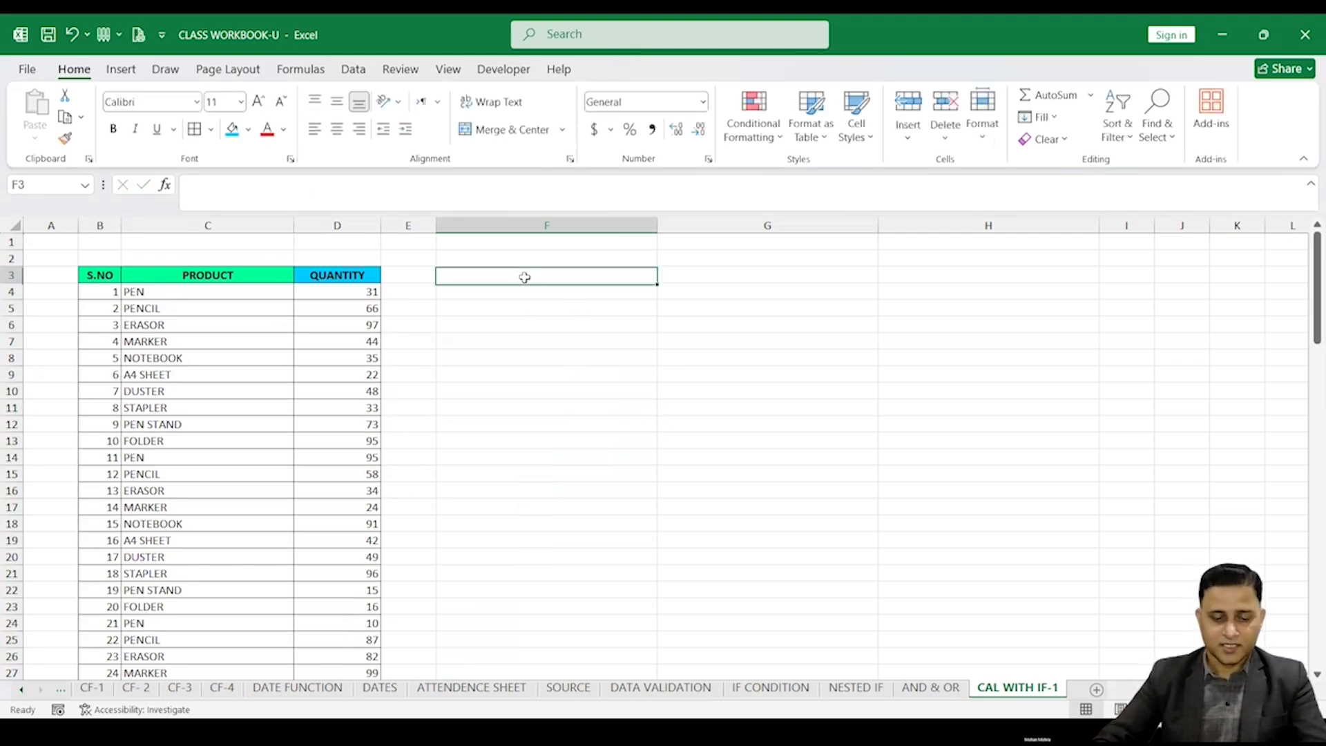
{"action": "type", "text": "SUMIF"}
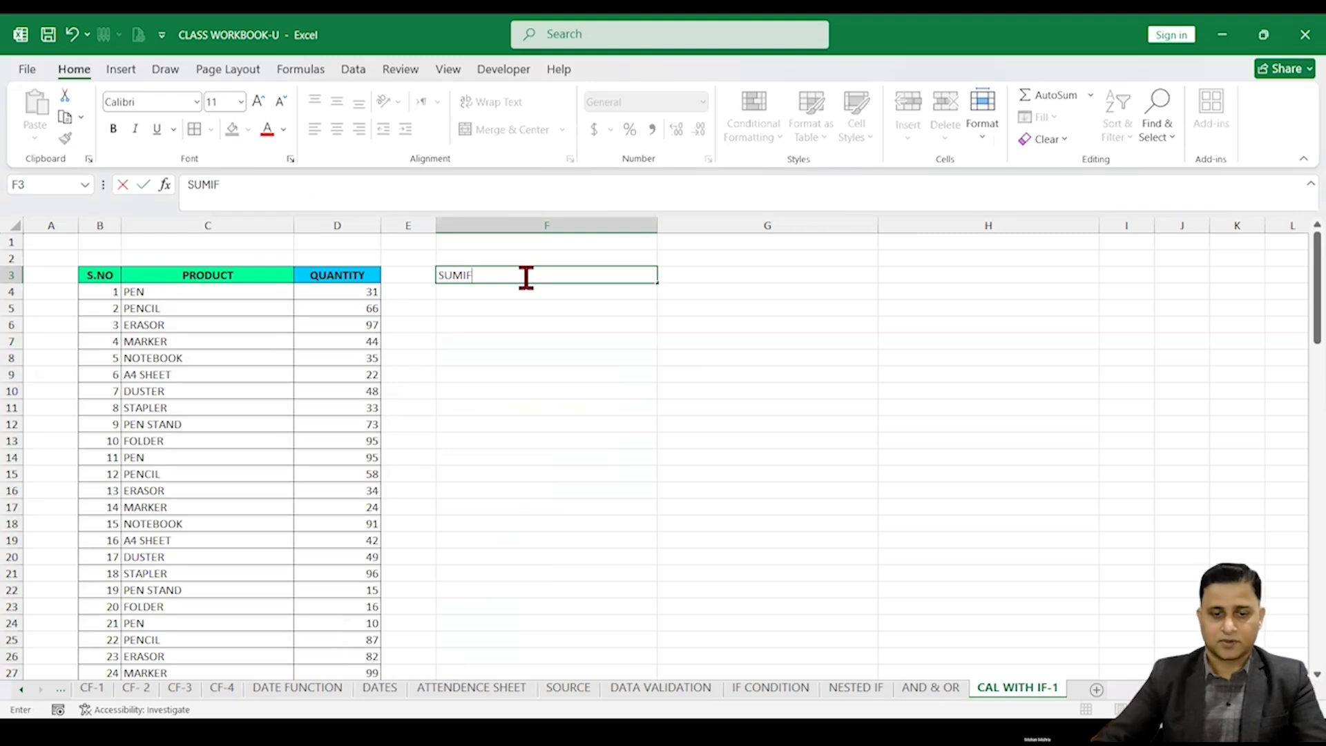
{"action": "key", "text": "Return"}
{"action": "left_click_drag", "start_coordinate": [527, 276], "coordinate": [958, 275]}
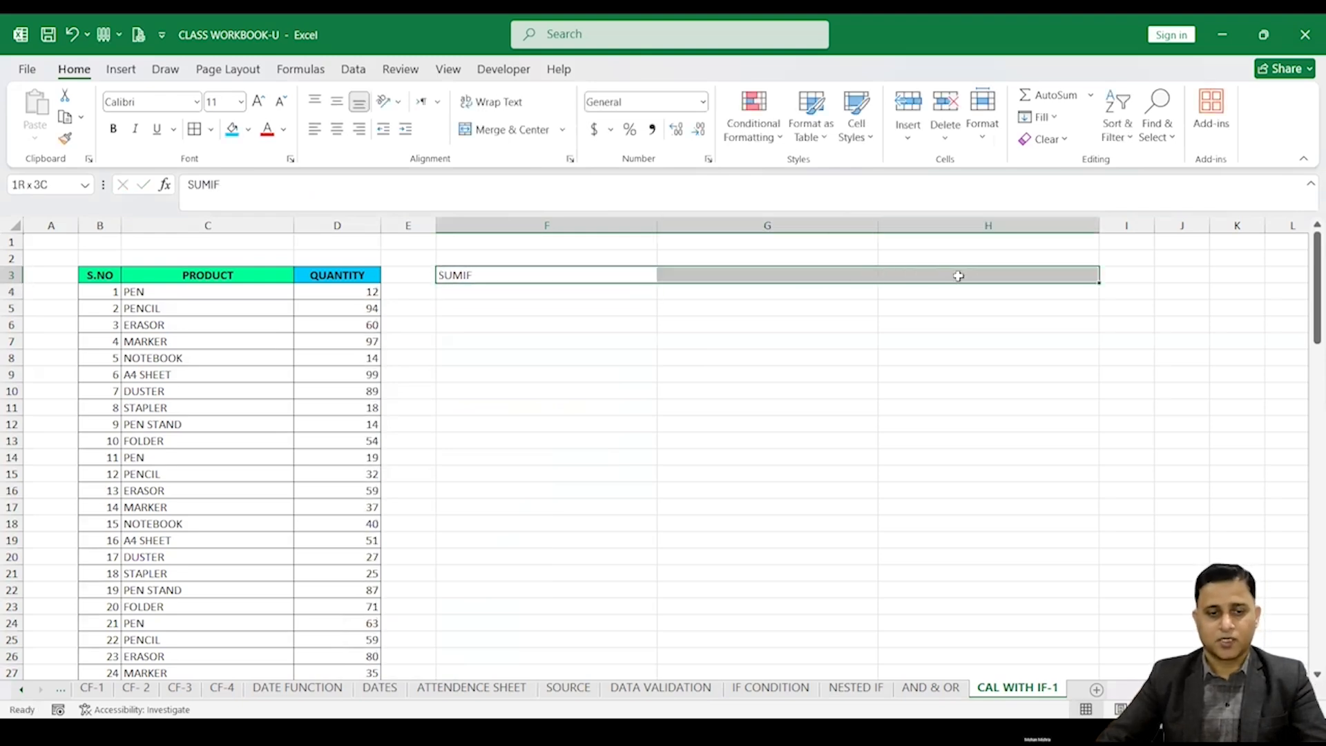
{"action": "left_click", "coordinate": [337, 131]}
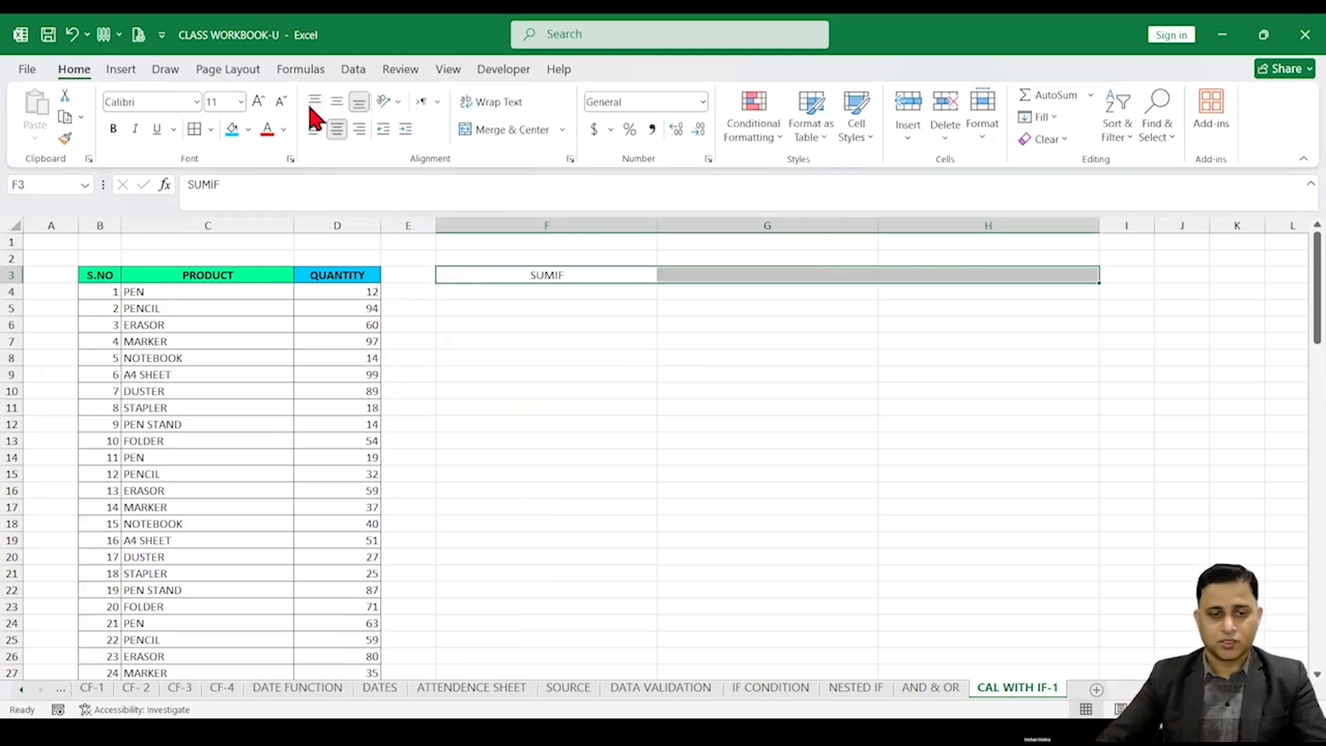
{"action": "left_click", "coordinate": [258, 102]}
{"action": "left_click", "coordinate": [259, 102]}
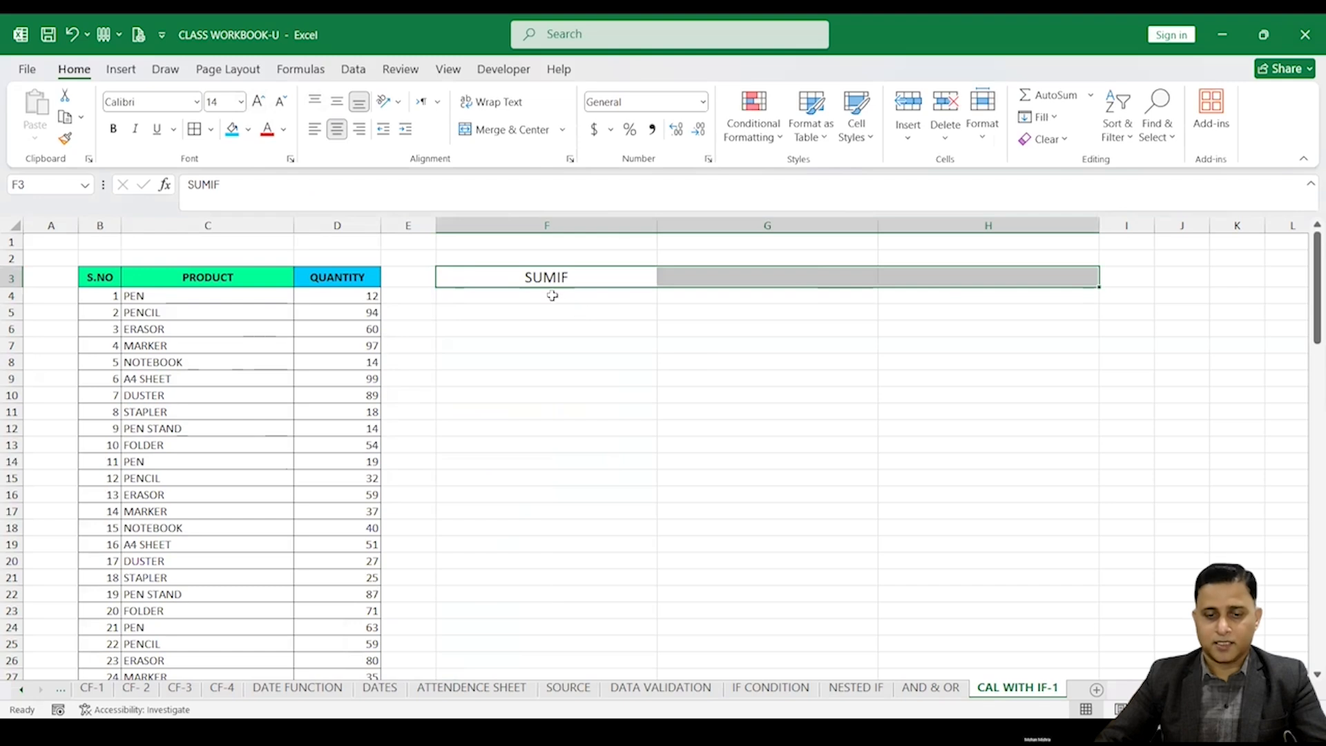
{"action": "left_click", "coordinate": [573, 279]}
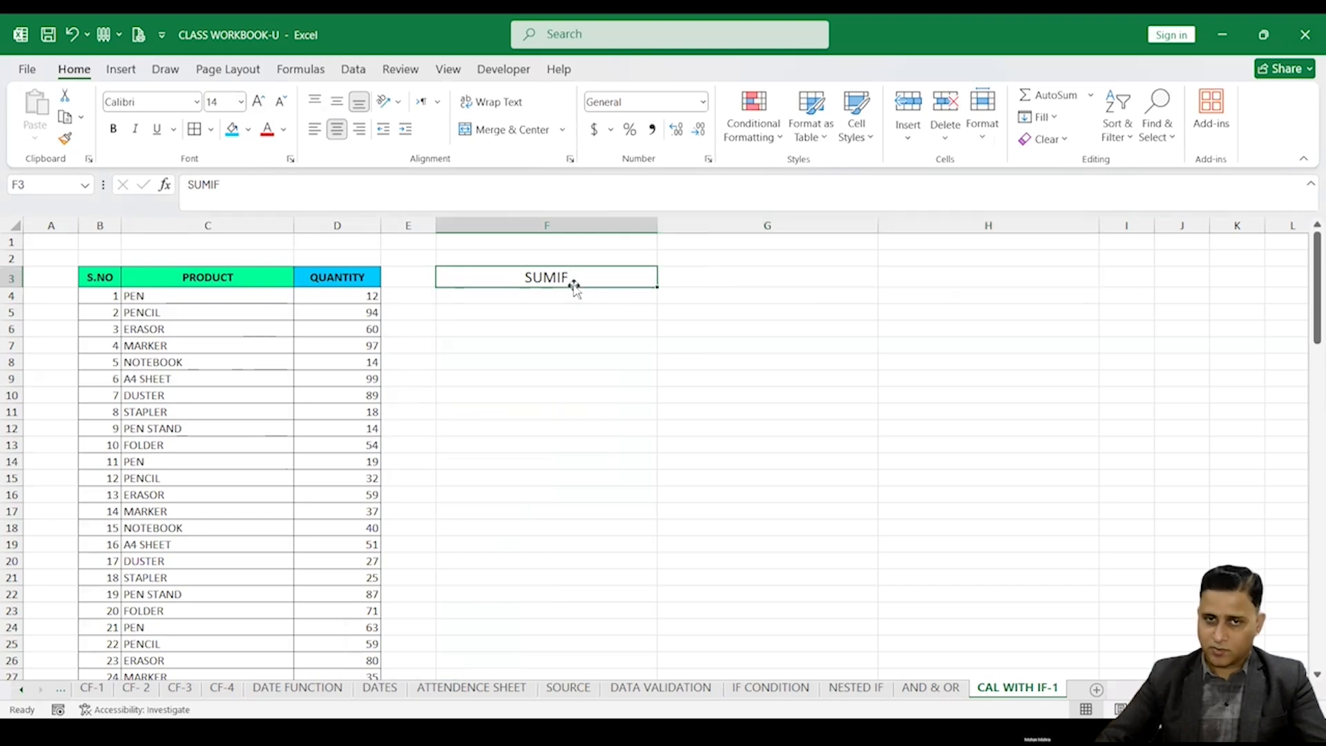
{"action": "left_click_drag", "start_coordinate": [200, 297], "coordinate": [233, 465]}
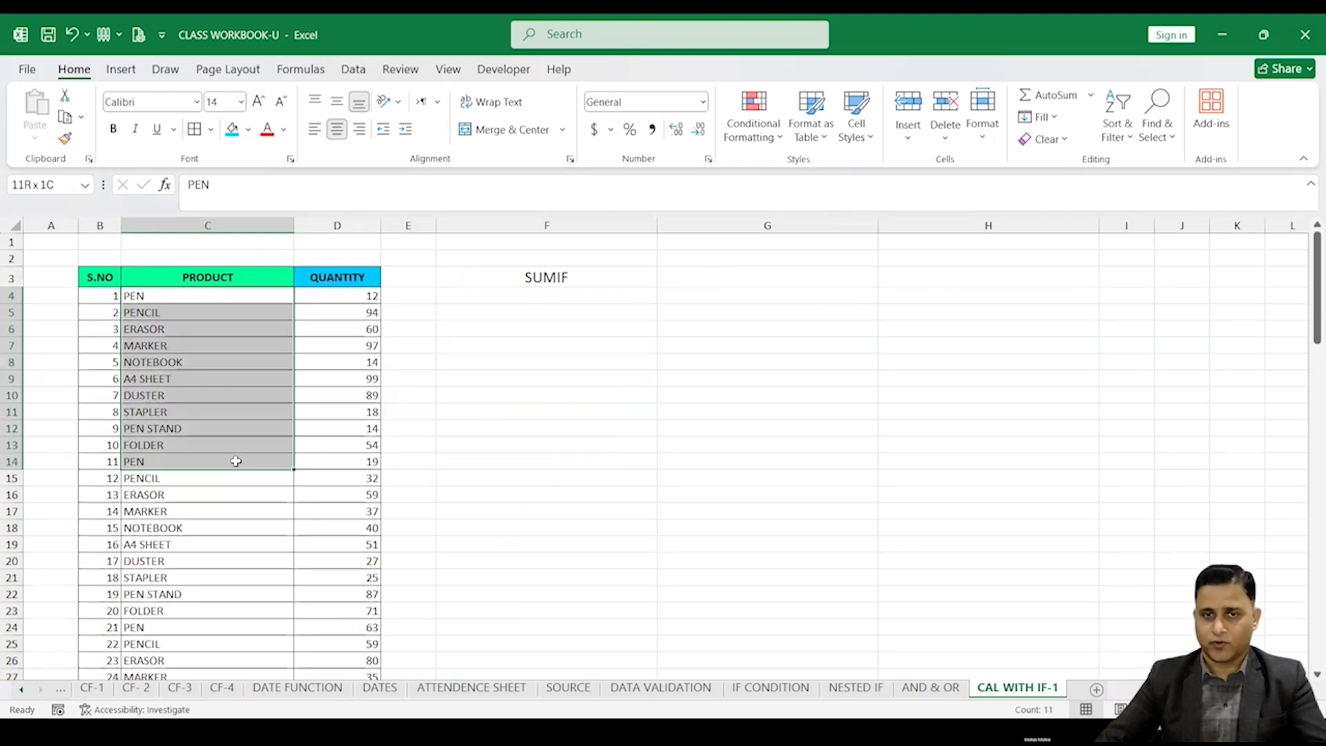
{"action": "left_click_drag", "start_coordinate": [237, 461], "coordinate": [235, 459]}
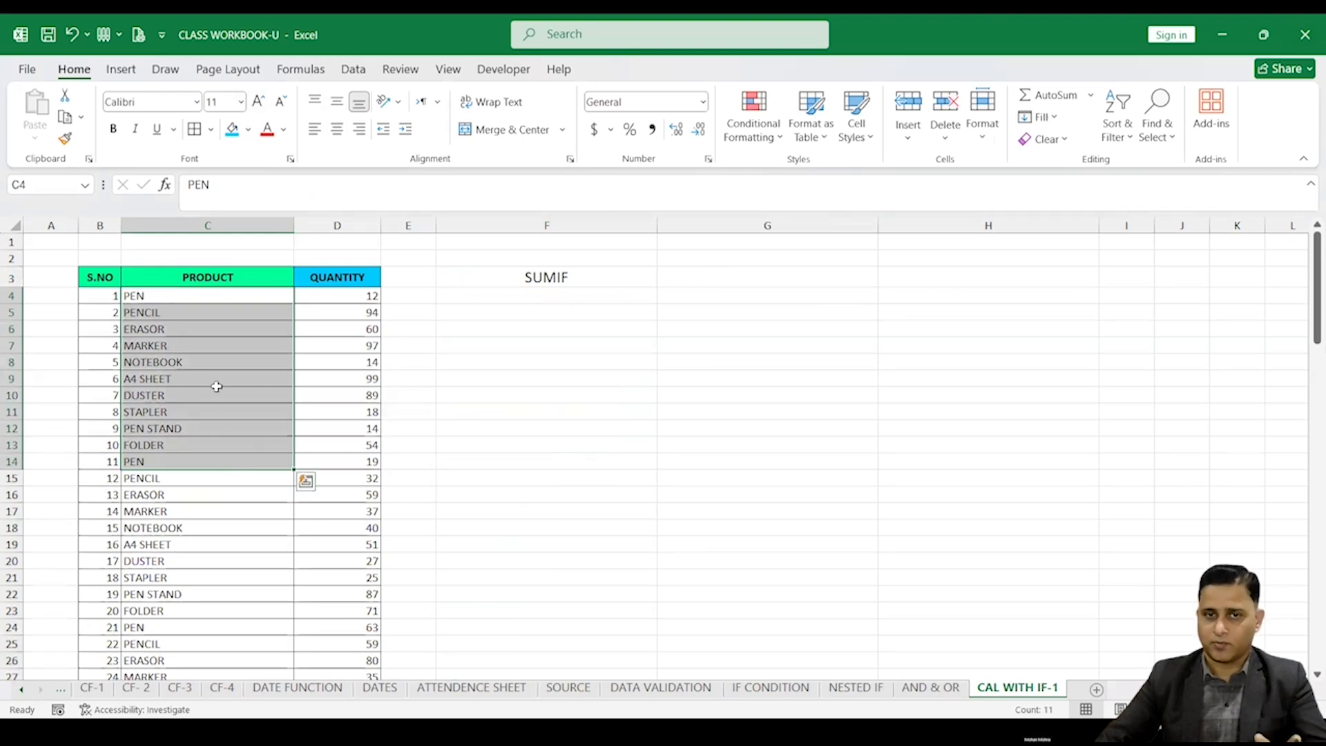
{"action": "left_click", "coordinate": [368, 330]}
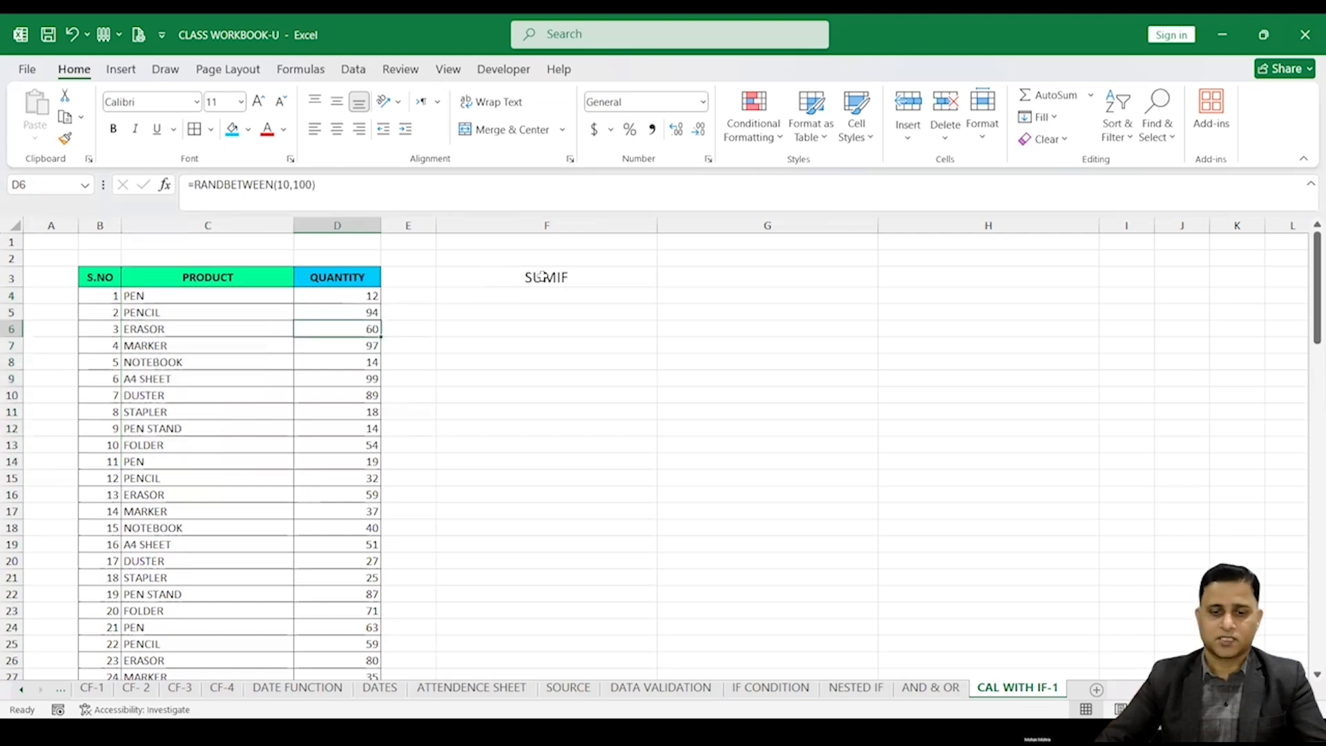
Copy the PRODUCT header's formatting onto F3:H3 and enlarge that row's font to size 14
{"action": "left_click_drag", "start_coordinate": [543, 277], "coordinate": [1041, 278]}
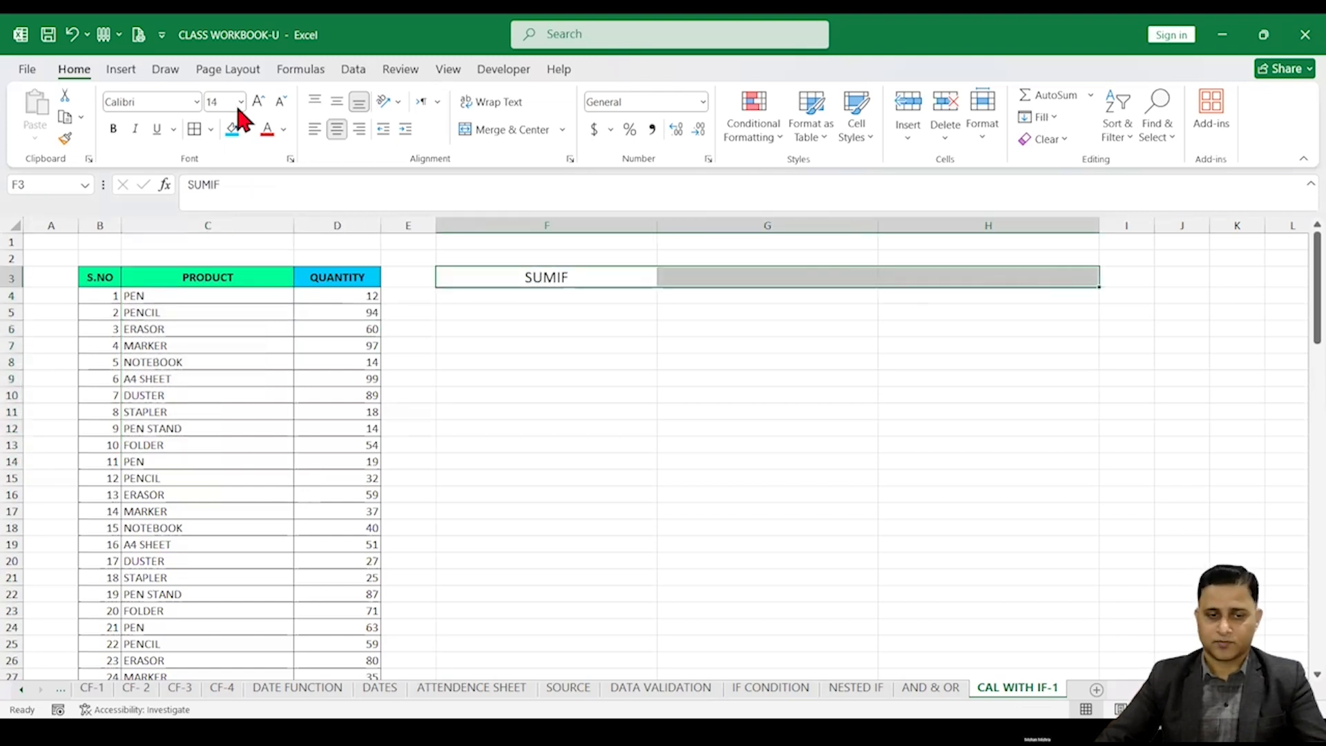
{"action": "left_click", "coordinate": [166, 277]}
{"action": "left_click", "coordinate": [65, 138]}
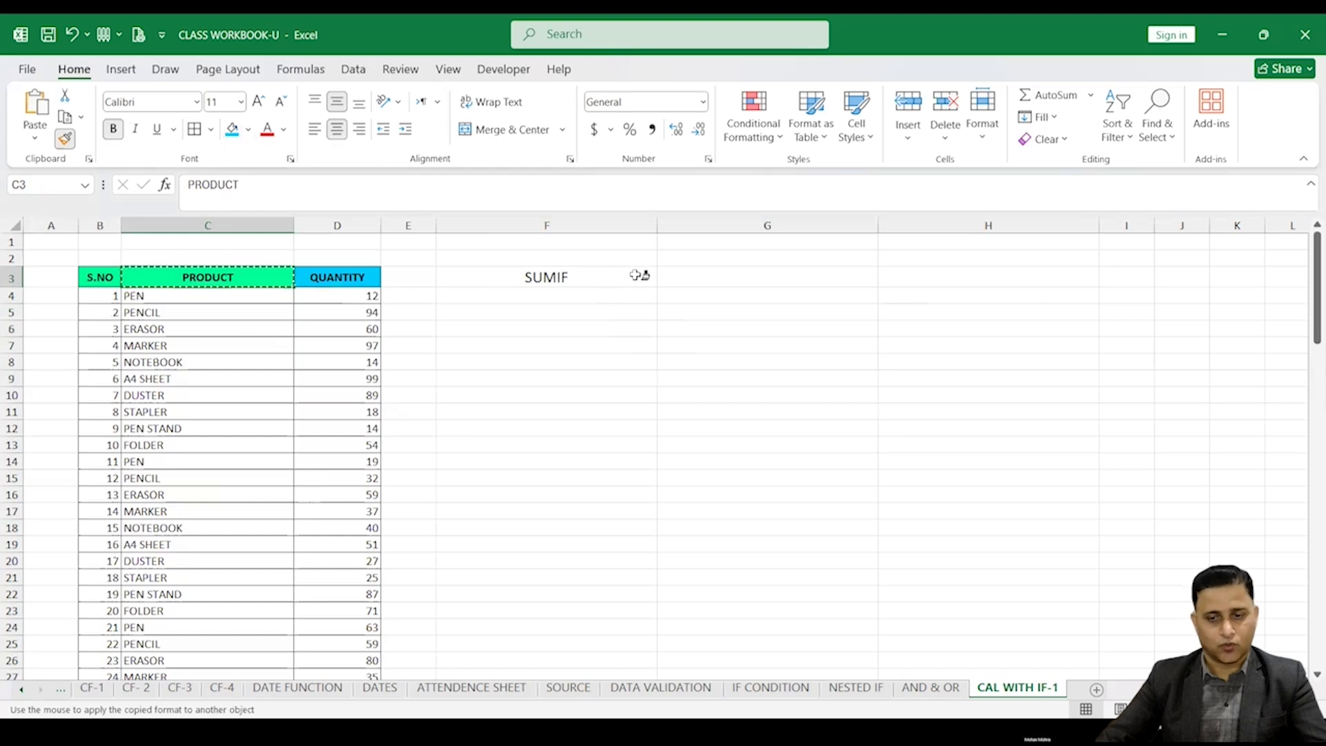
{"action": "left_click_drag", "start_coordinate": [635, 275], "coordinate": [986, 275]}
{"action": "left_click", "coordinate": [543, 296]}
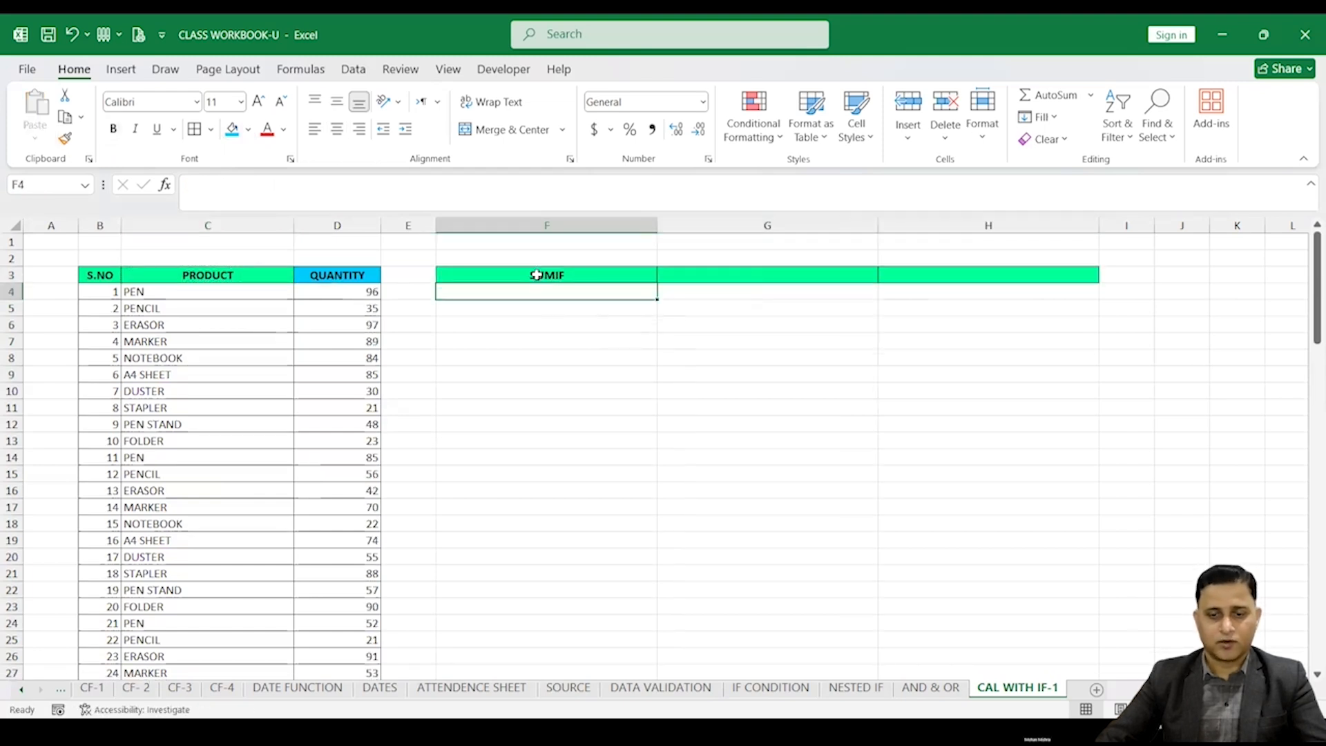
{"action": "left_click_drag", "start_coordinate": [537, 275], "coordinate": [1016, 275]}
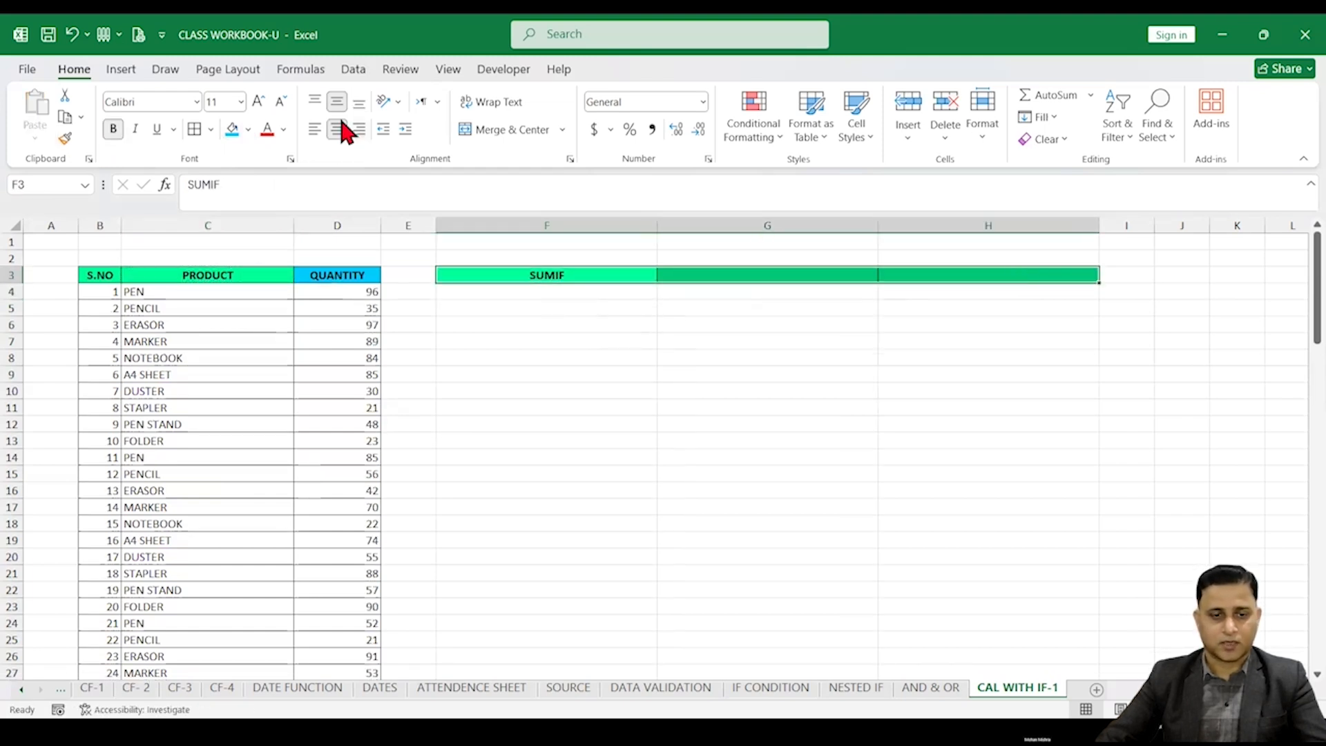
{"action": "left_click", "coordinate": [258, 102]}
{"action": "left_click", "coordinate": [258, 101]}
Merge and center cells F5:F6 below the SUMIF heading
{"action": "left_click_drag", "start_coordinate": [553, 311], "coordinate": [560, 329]}
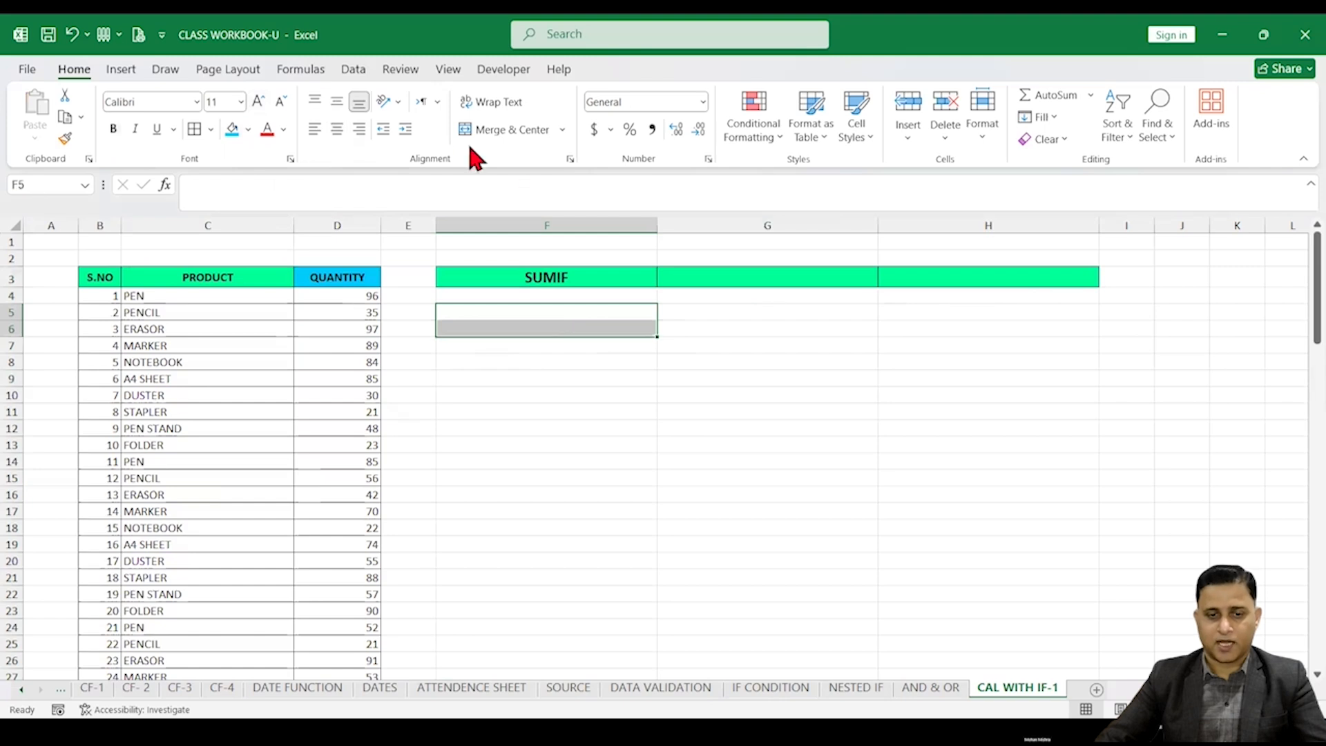
{"action": "left_click", "coordinate": [495, 129]}
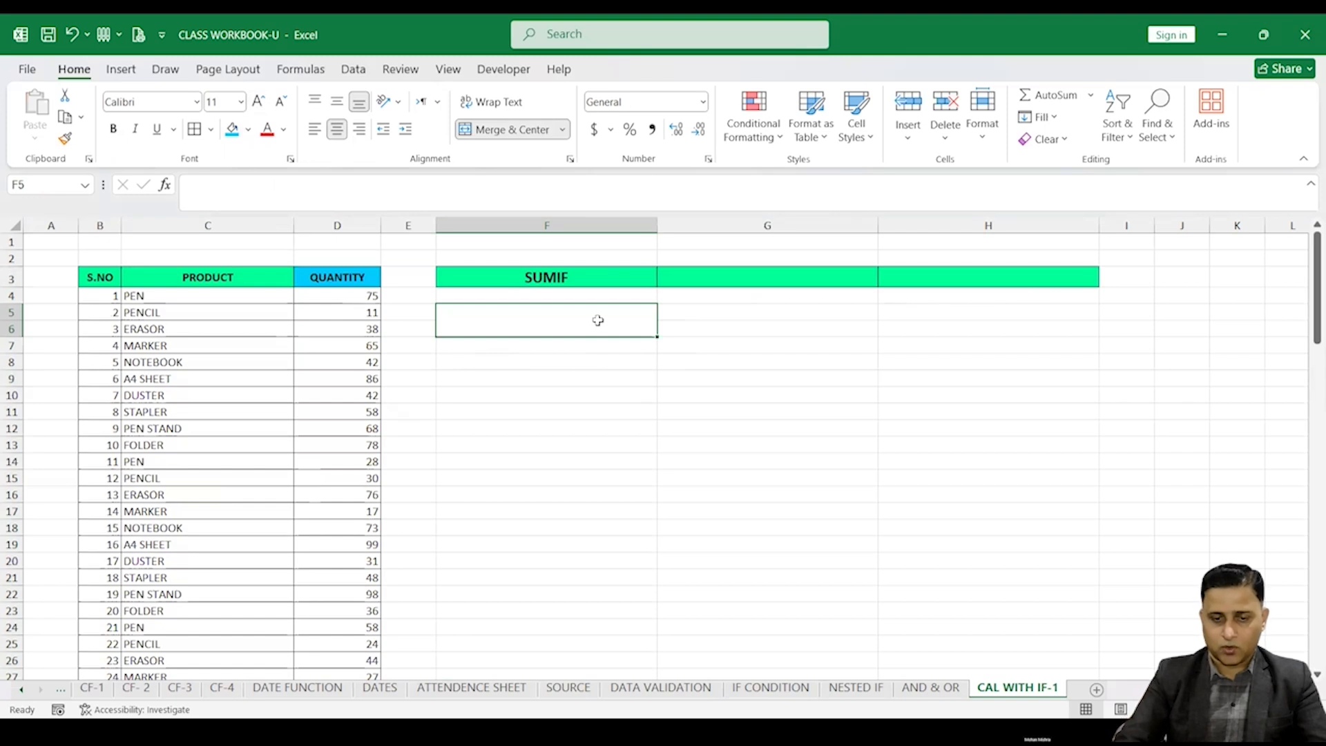
Set the font size of the merged cell F5:F6 to 18
{"action": "type", "text": "="}
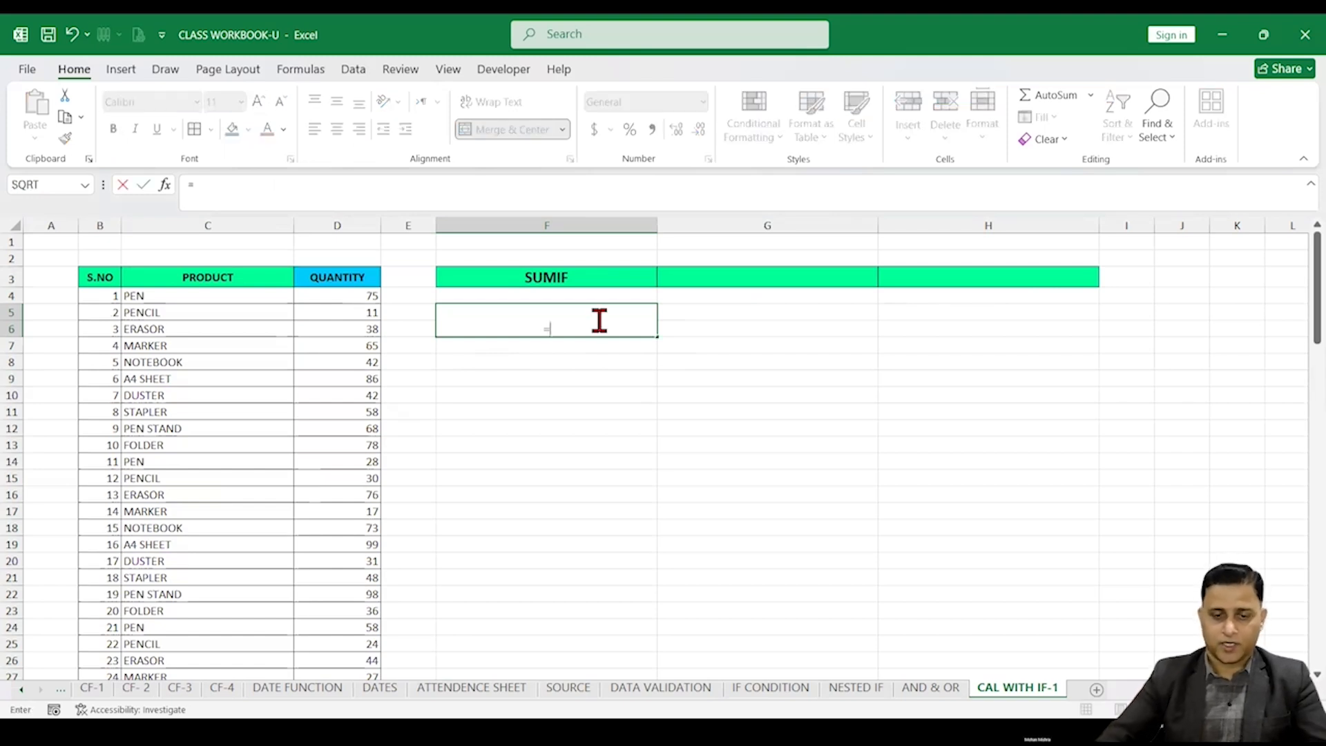
{"action": "key", "text": "Escape"}
{"action": "left_click", "coordinate": [553, 494]}
{"action": "left_click", "coordinate": [560, 311]}
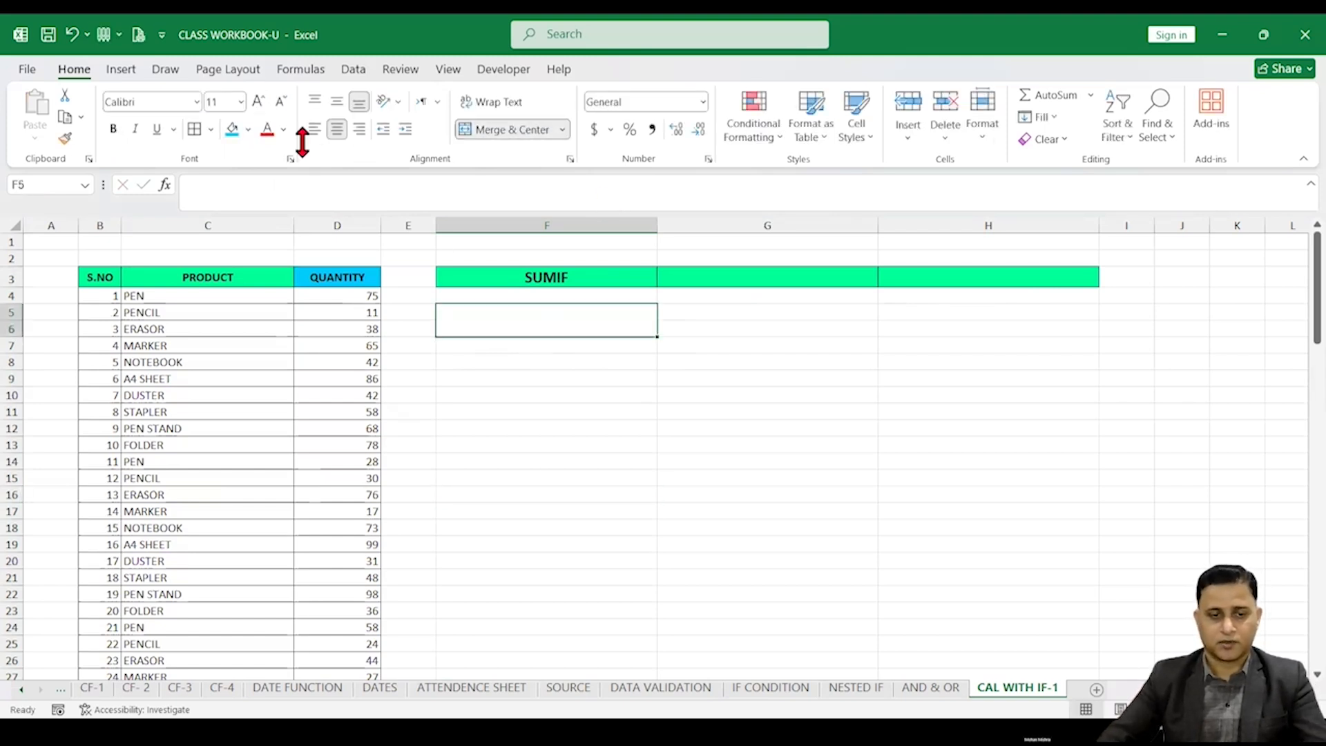
{"action": "left_click", "coordinate": [257, 102]}
{"action": "left_click", "coordinate": [258, 101]}
{"action": "left_click", "coordinate": [259, 102]}
{"action": "left_click", "coordinate": [259, 102]}
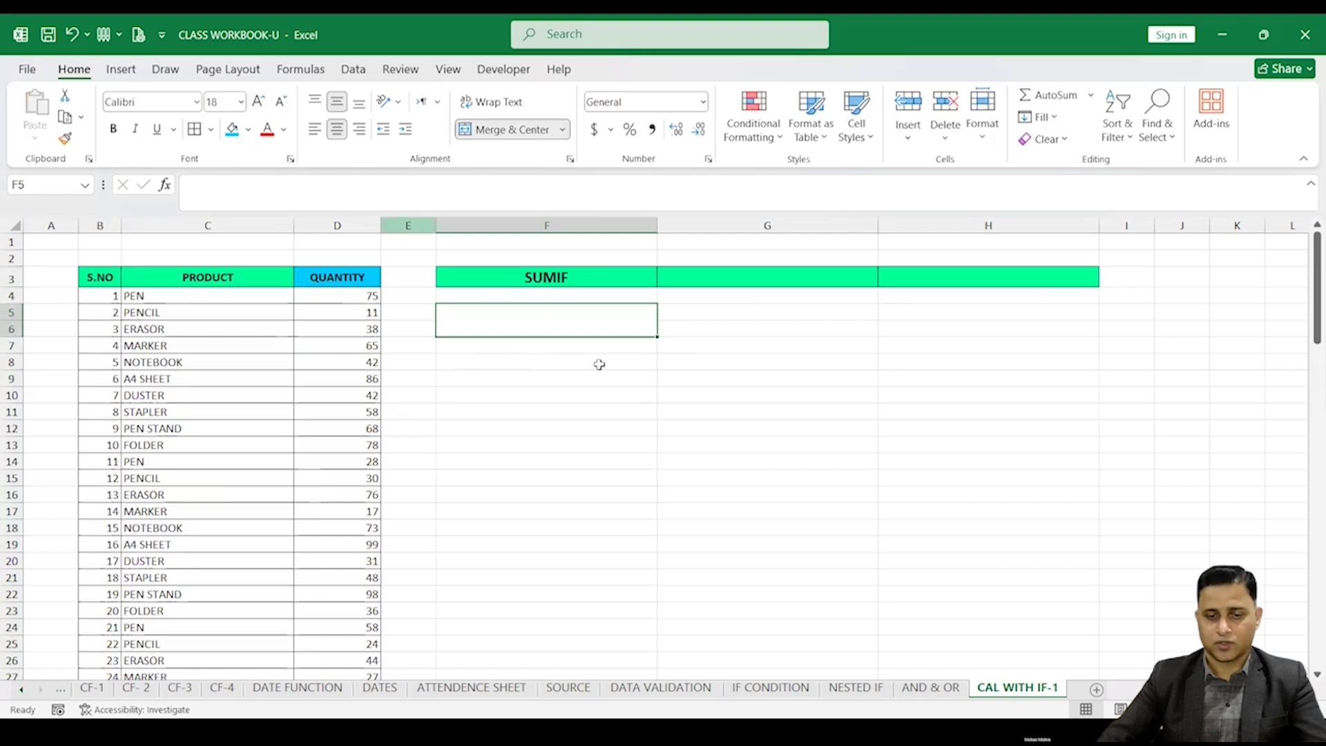
{"action": "type", "text": "="}
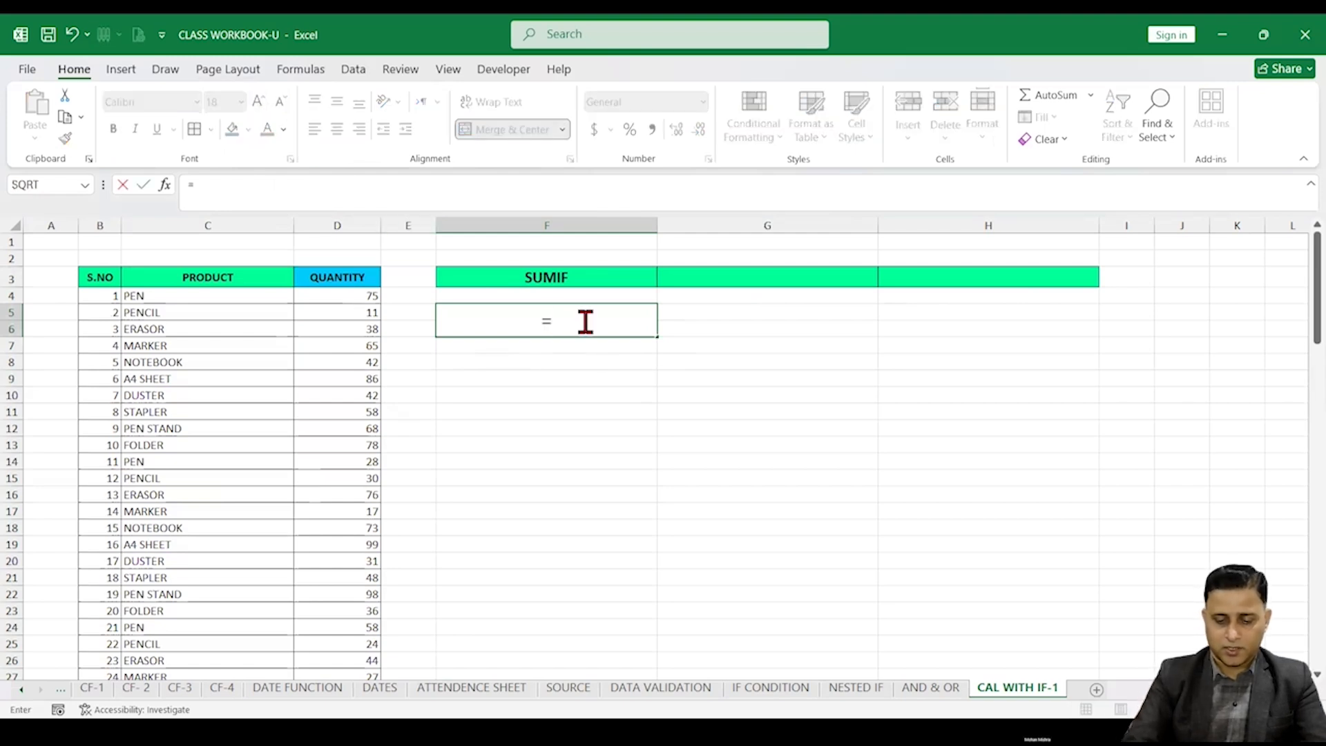
{"action": "type", "text": "SUM"}
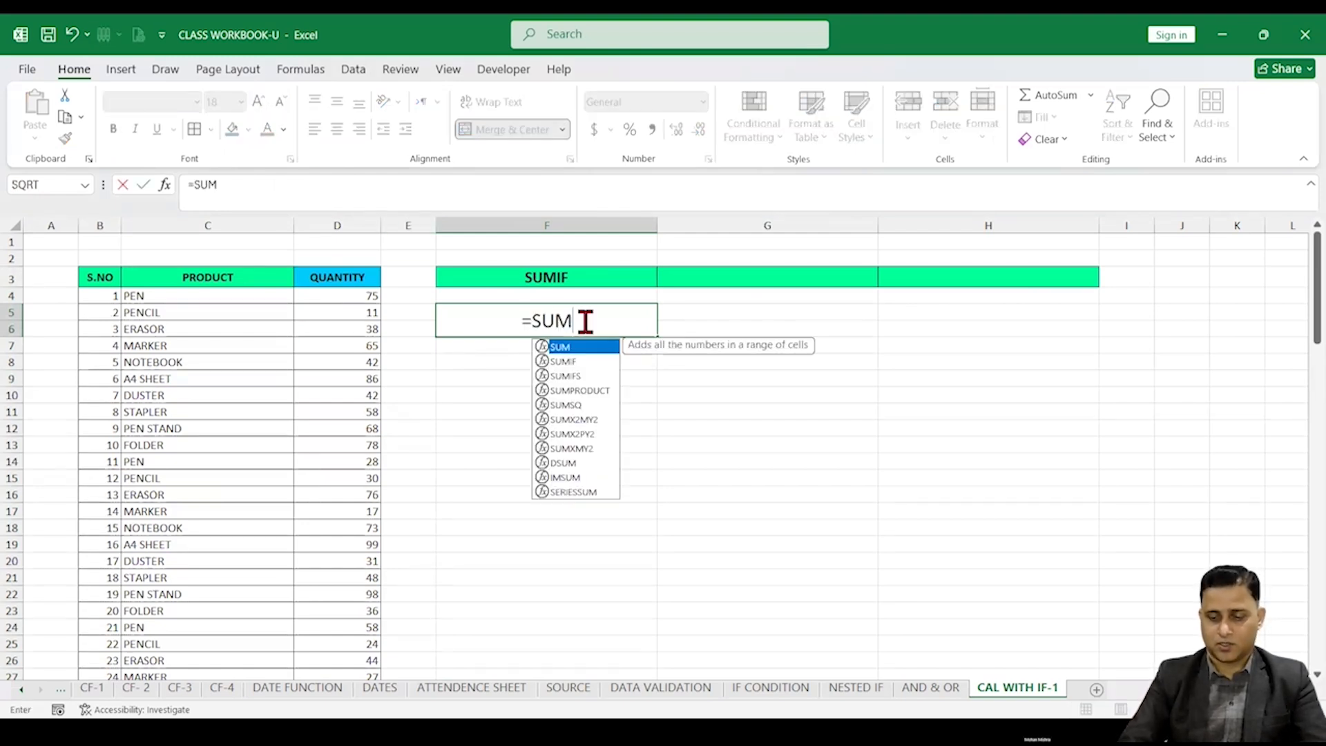
{"action": "type", "text": "O"}
{"action": "key", "text": "BackSpace"}
{"action": "type", "text": "I"}
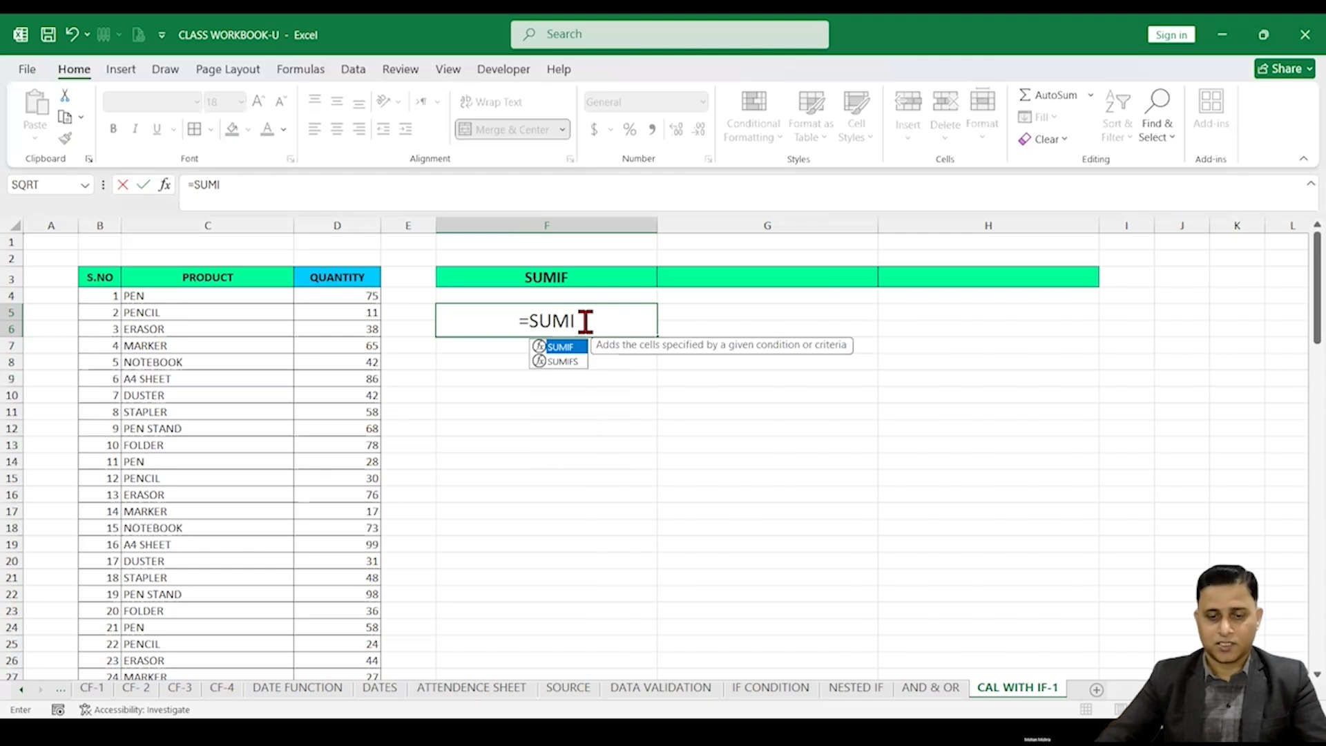
{"action": "double_click", "coordinate": [558, 347]}
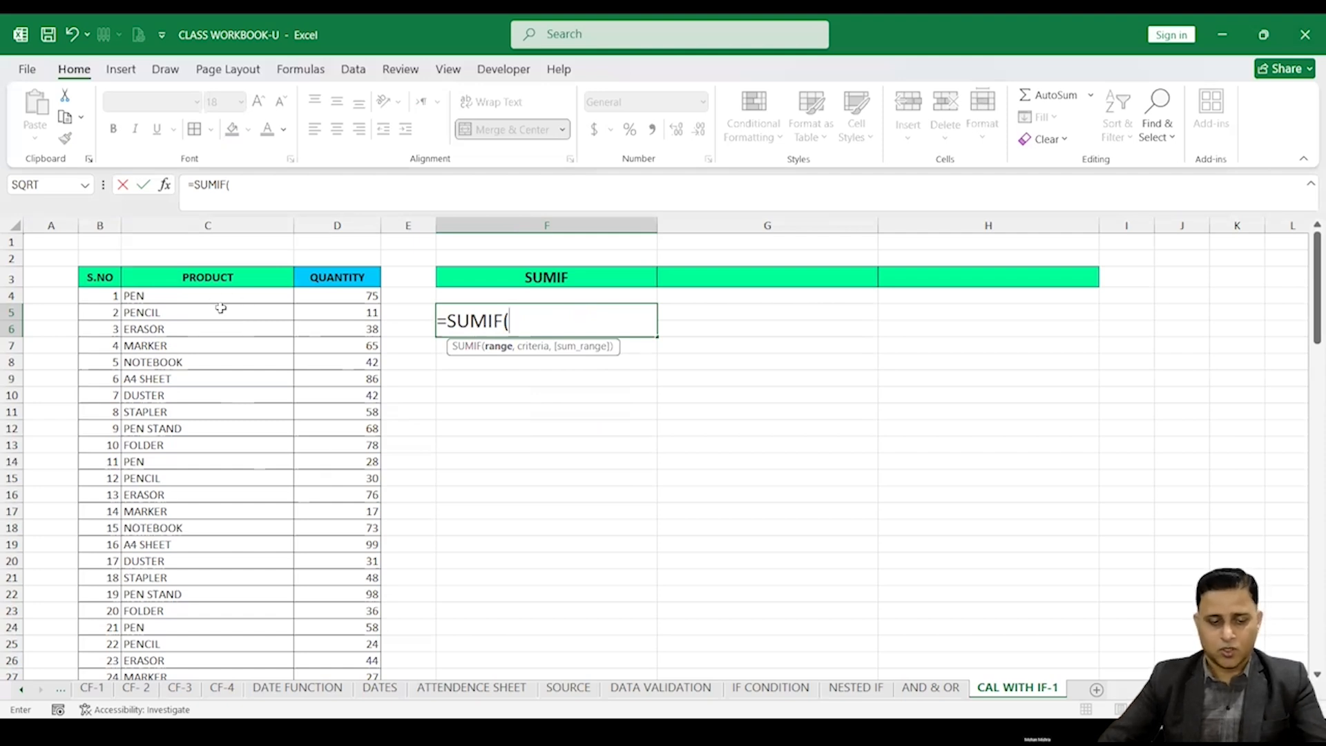
{"action": "key", "text": "Escape"}
Enter ONLY PEN in cell F2 above the SUMIF heading and center it
{"action": "left_click", "coordinate": [514, 256]}
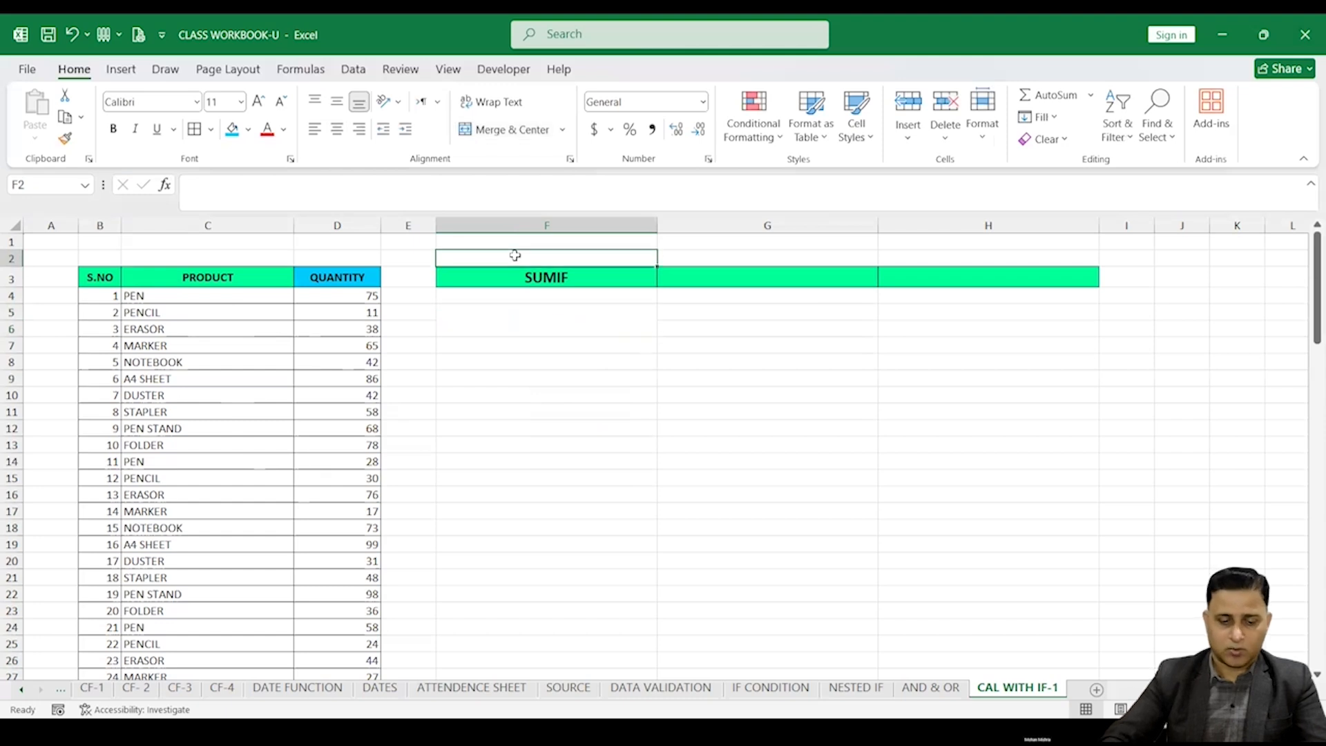
{"action": "type", "text": "O"}
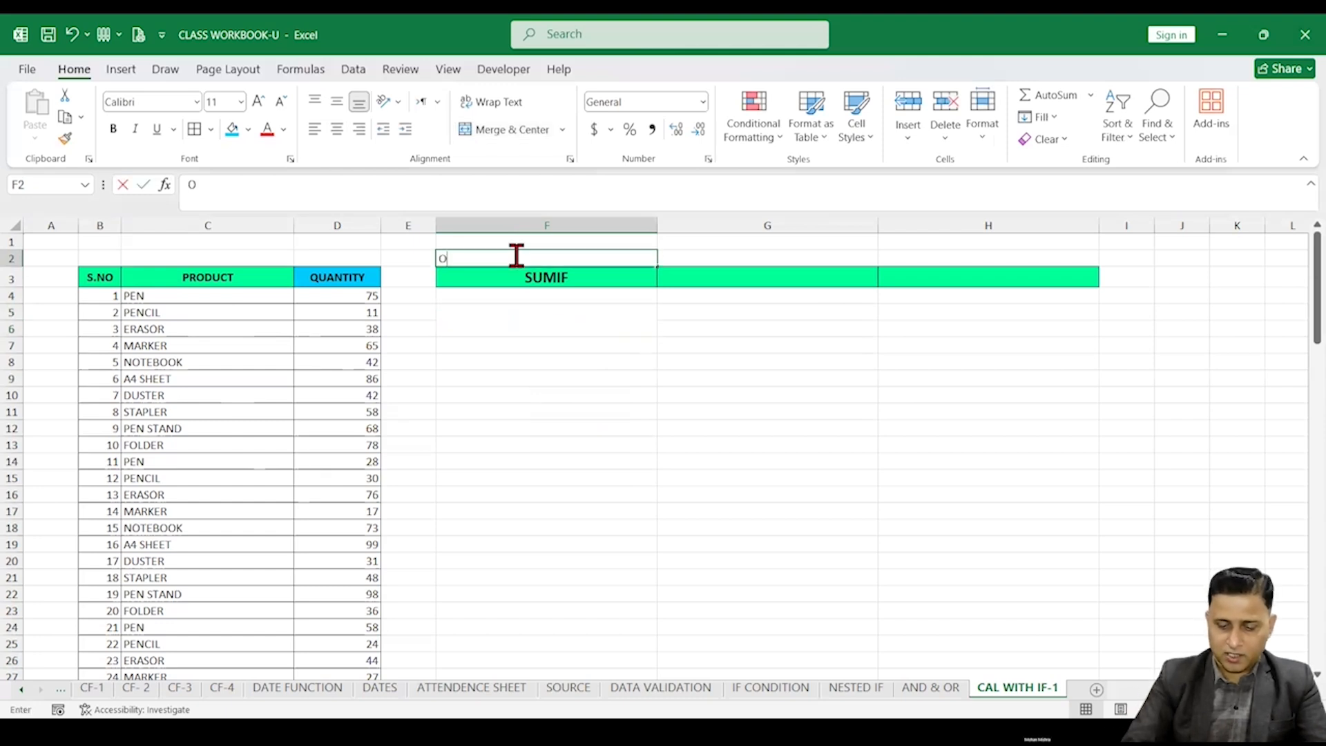
{"action": "type", "text": "NLY PEN"}
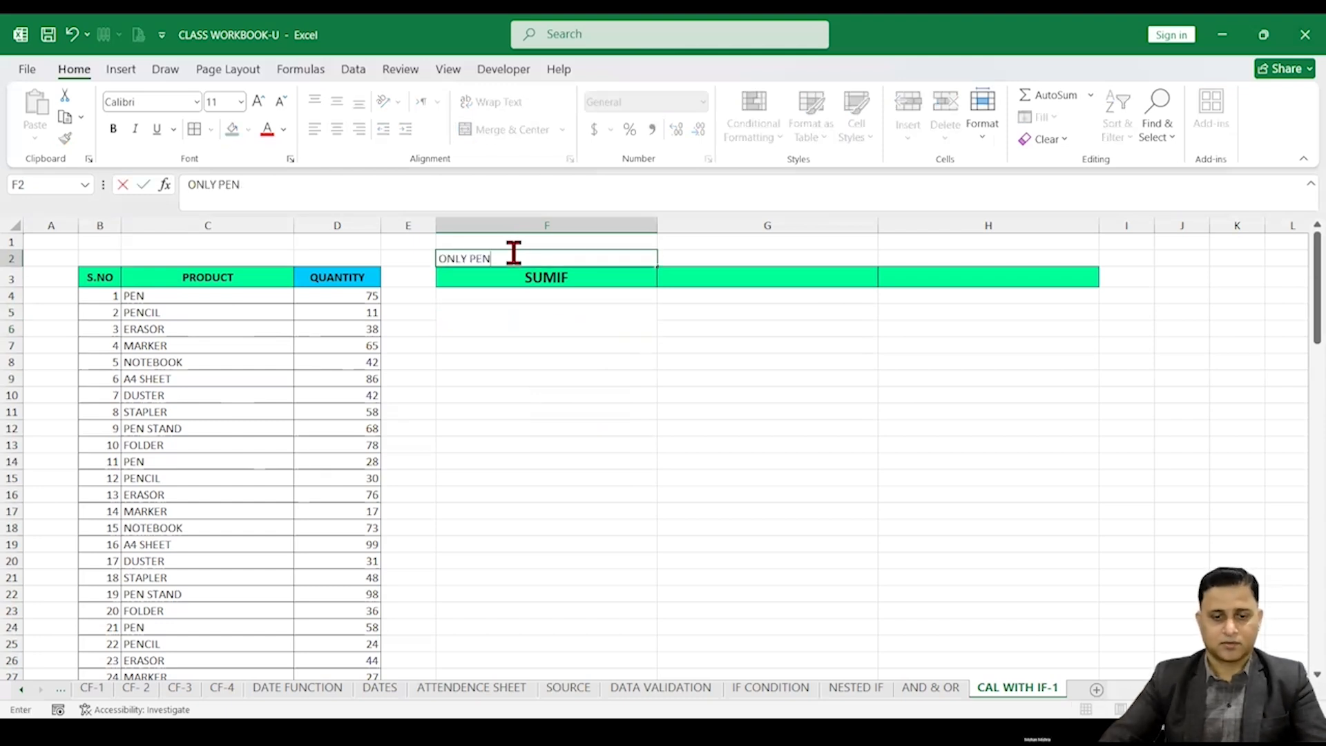
{"action": "left_click", "coordinate": [498, 378]}
{"action": "left_click", "coordinate": [506, 261]}
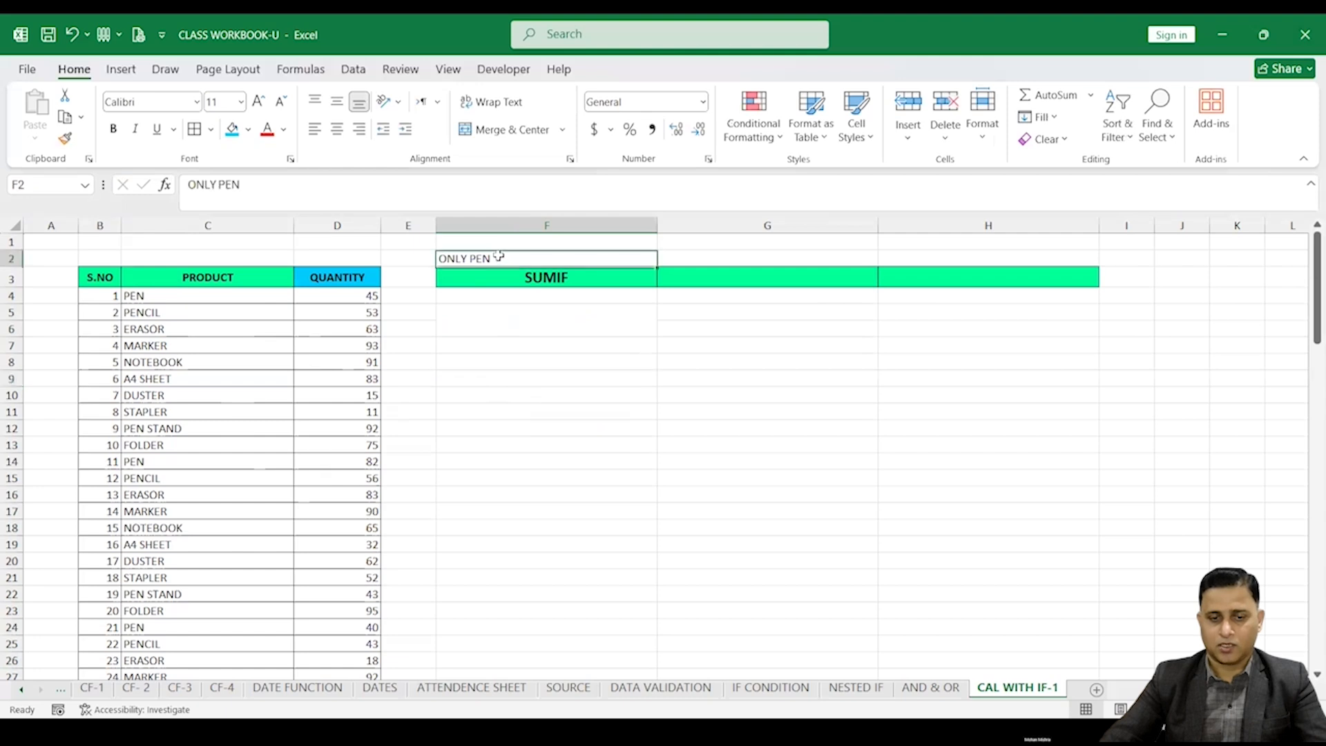
{"action": "double_click", "coordinate": [496, 260]}
{"action": "left_click_drag", "start_coordinate": [485, 344], "coordinate": [485, 361]}
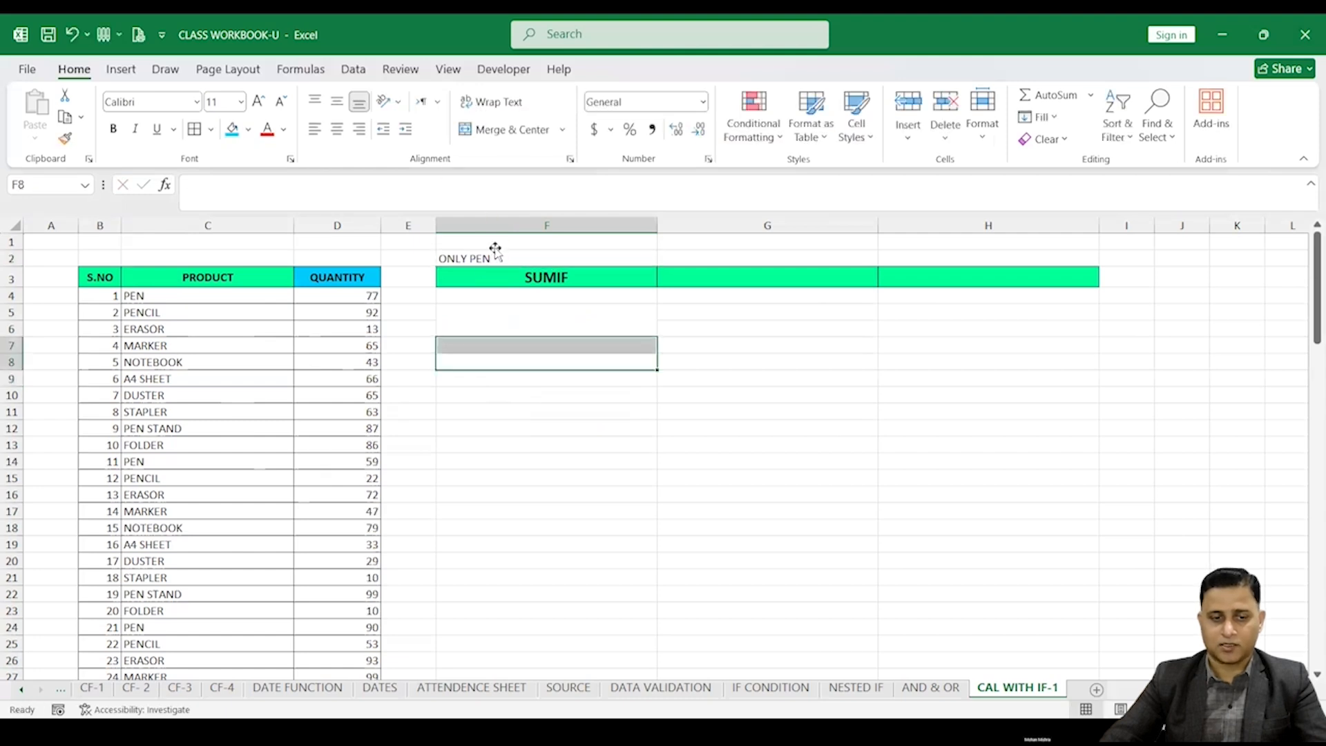
{"action": "left_click", "coordinate": [494, 259]}
{"action": "left_click", "coordinate": [336, 129]}
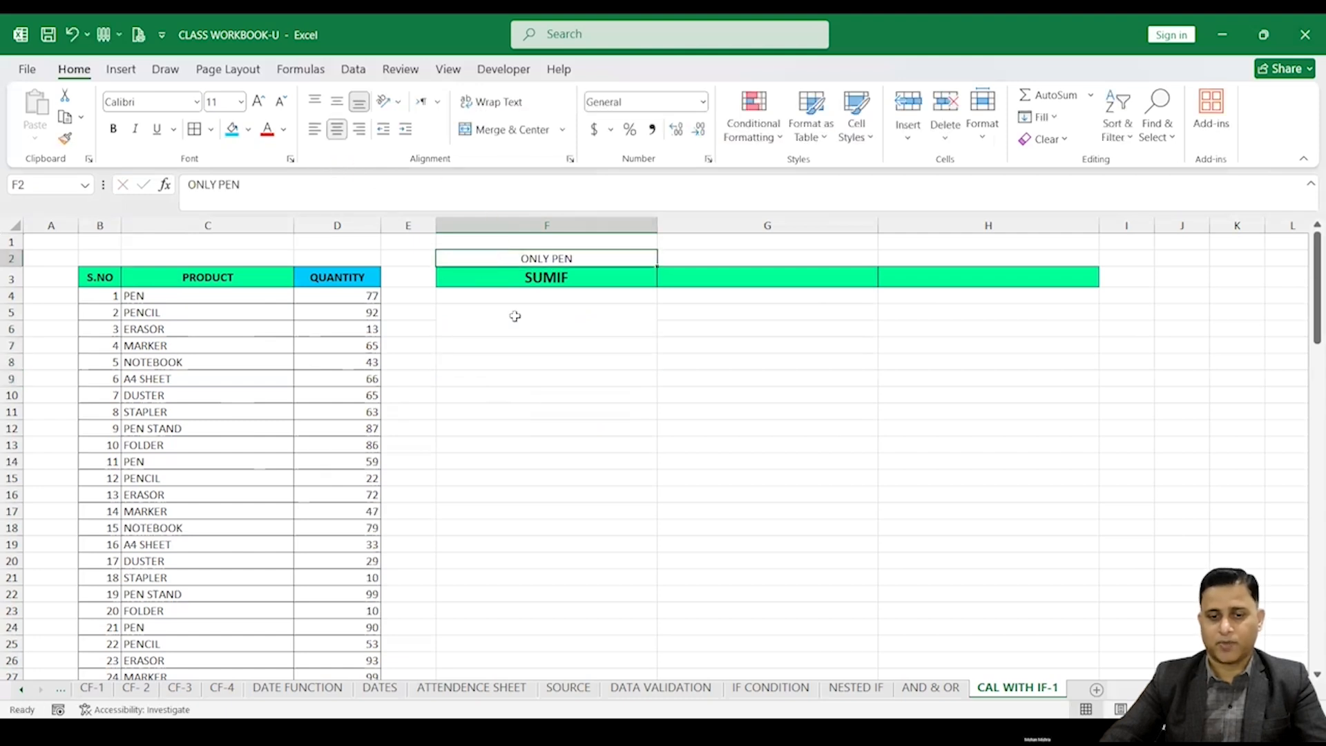
Change the label in F2 to SUM OF ONLY PEN and enlarge its font to size 14
{"action": "double_click", "coordinate": [507, 258]}
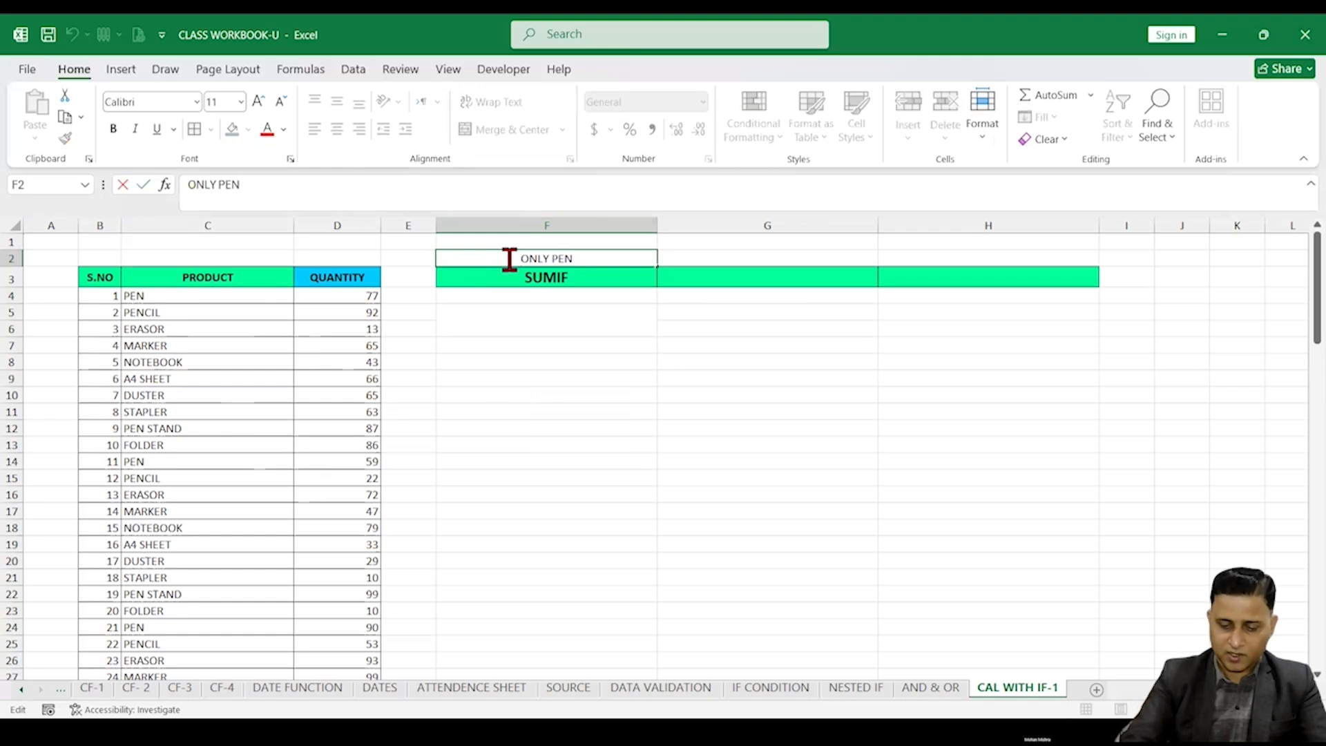
{"action": "type", "text": "SUM OF"}
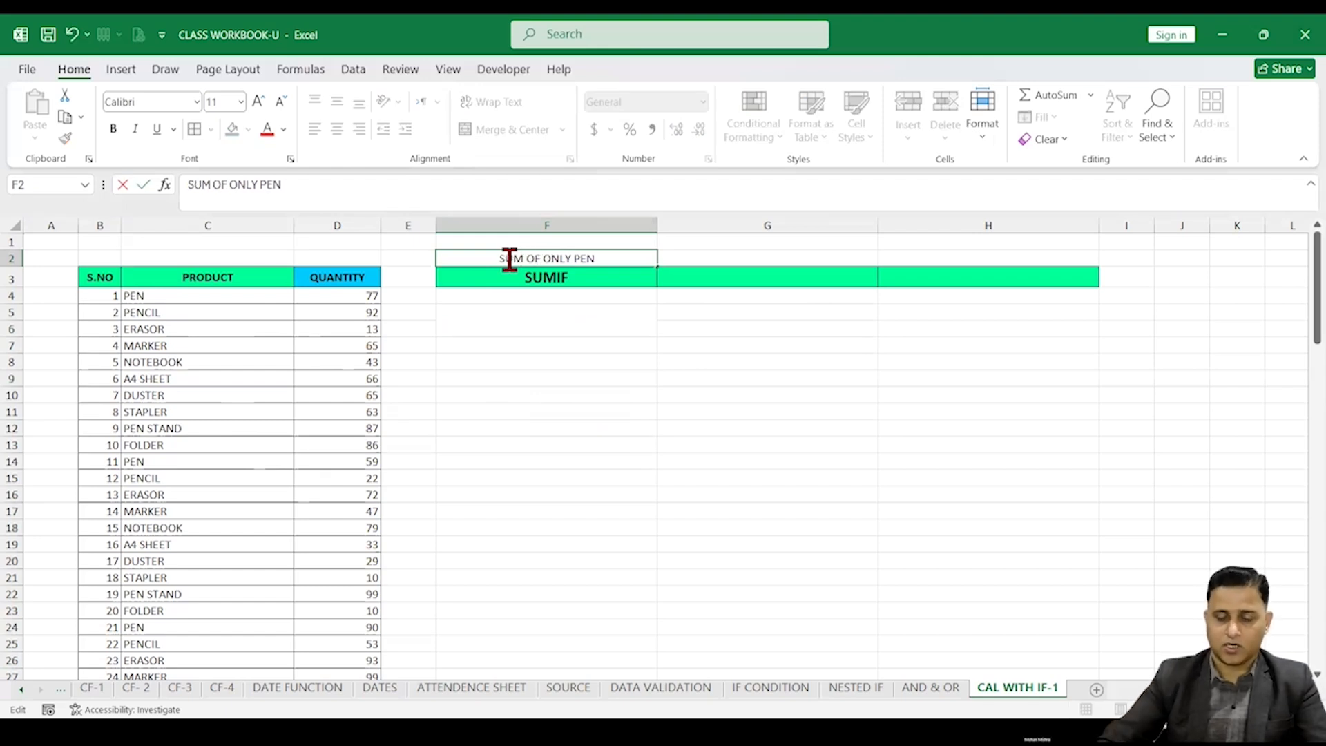
{"action": "left_click", "coordinate": [537, 362]}
{"action": "left_click", "coordinate": [528, 259]}
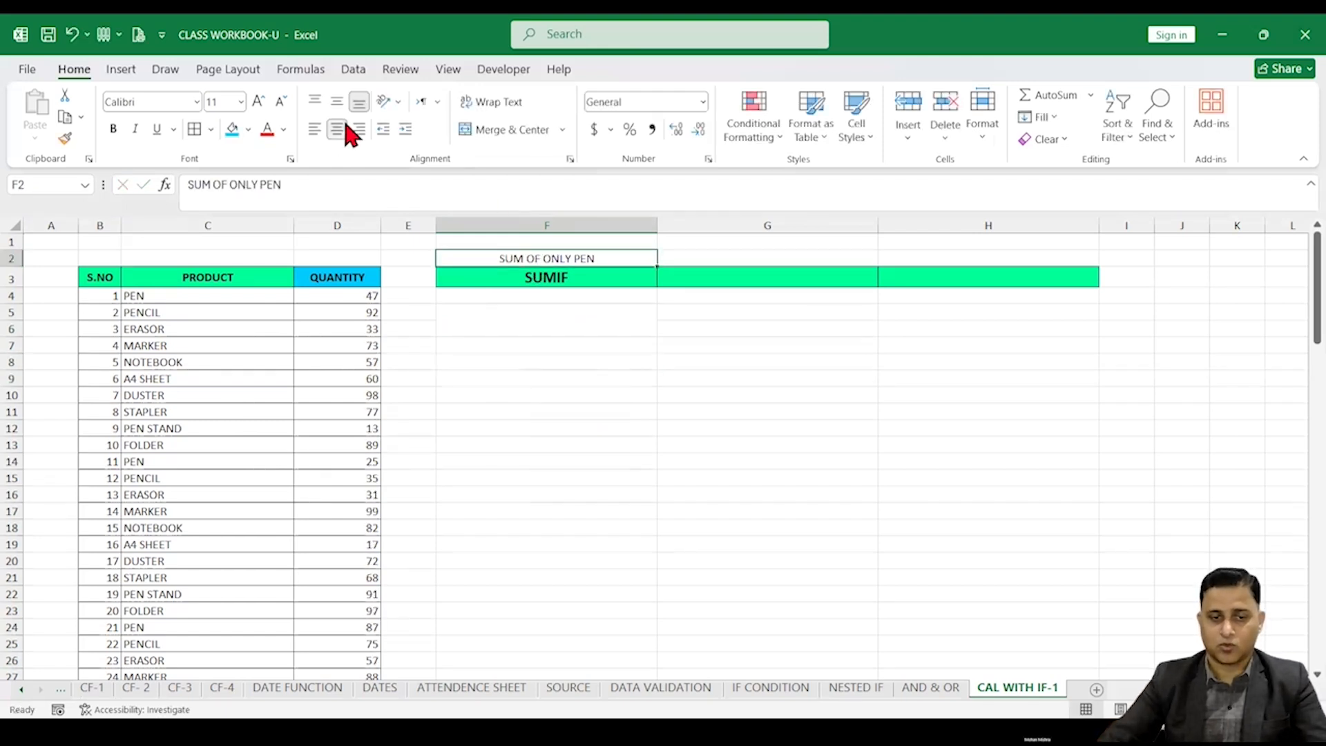
{"action": "left_click", "coordinate": [257, 99]}
{"action": "left_click", "coordinate": [257, 99]}
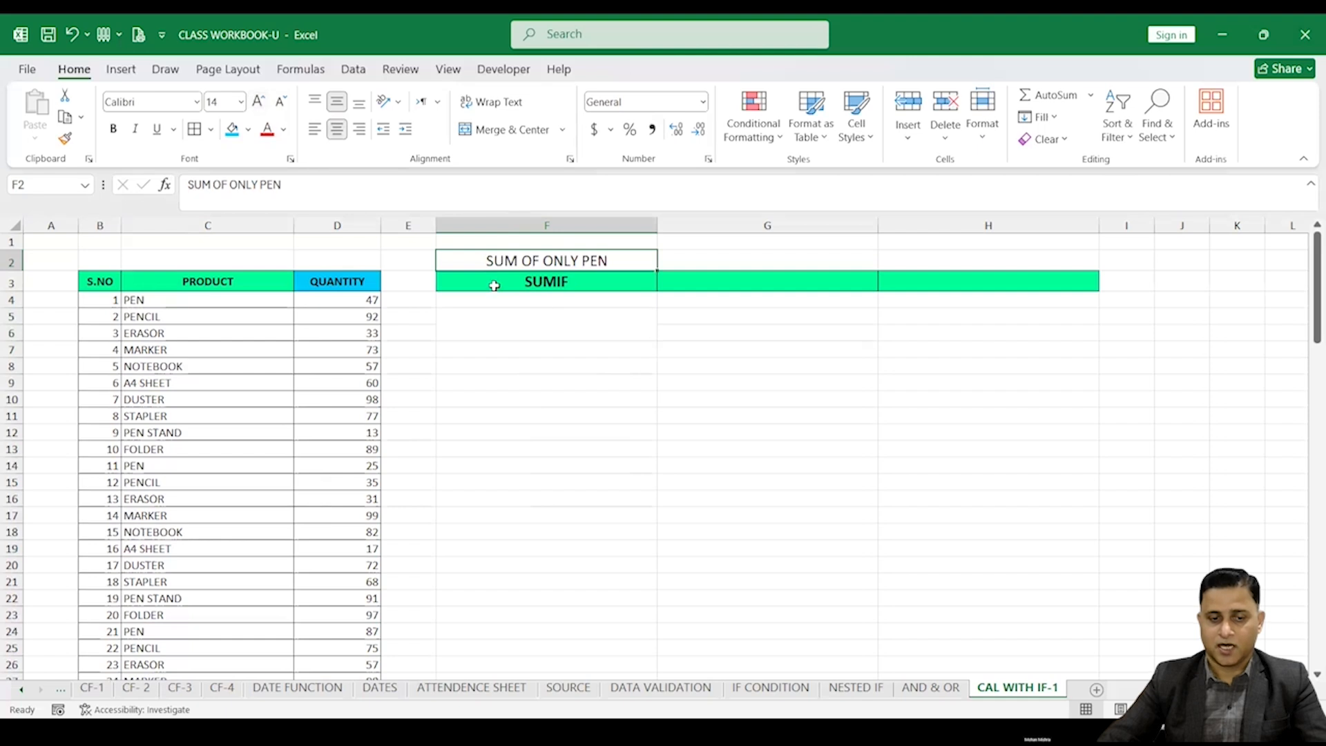
Copy the QUANTITY header's formatting onto the label in F2 and enlarge its font to size 14
{"action": "left_click", "coordinate": [340, 279]}
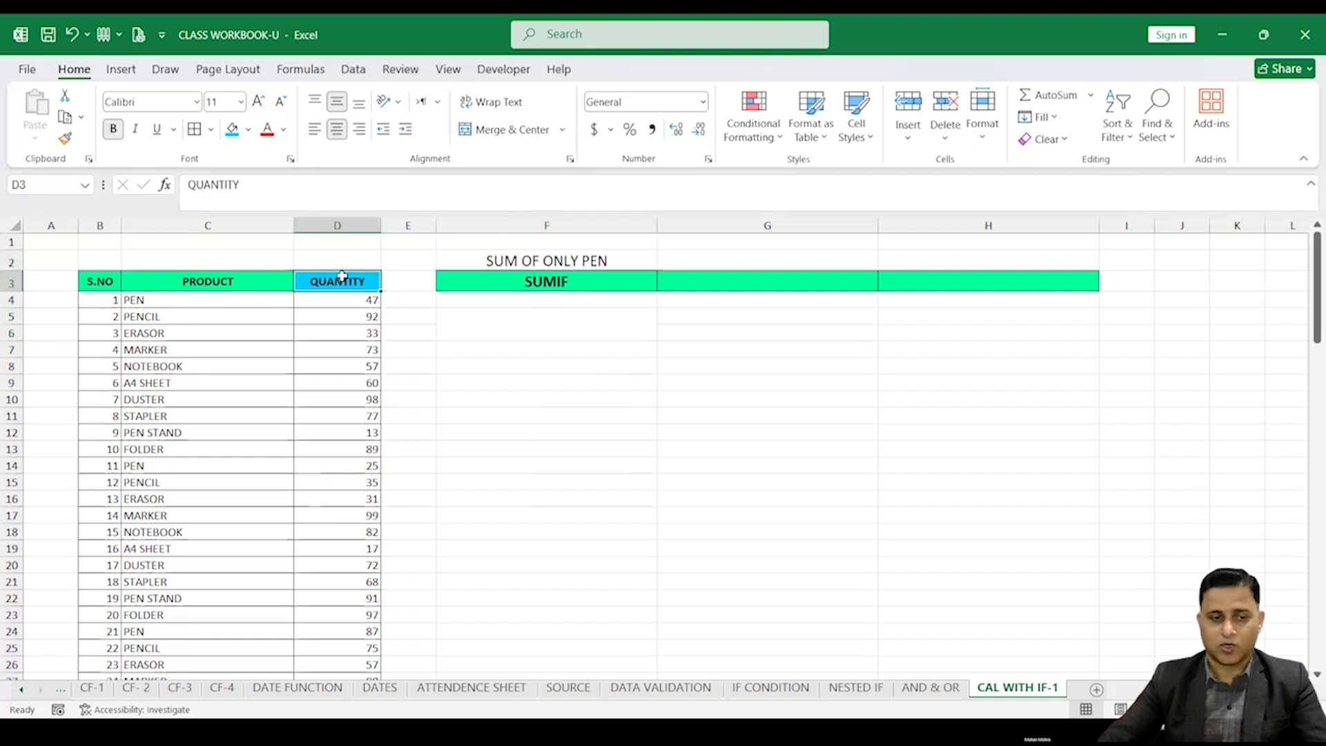
{"action": "left_click", "coordinate": [65, 137]}
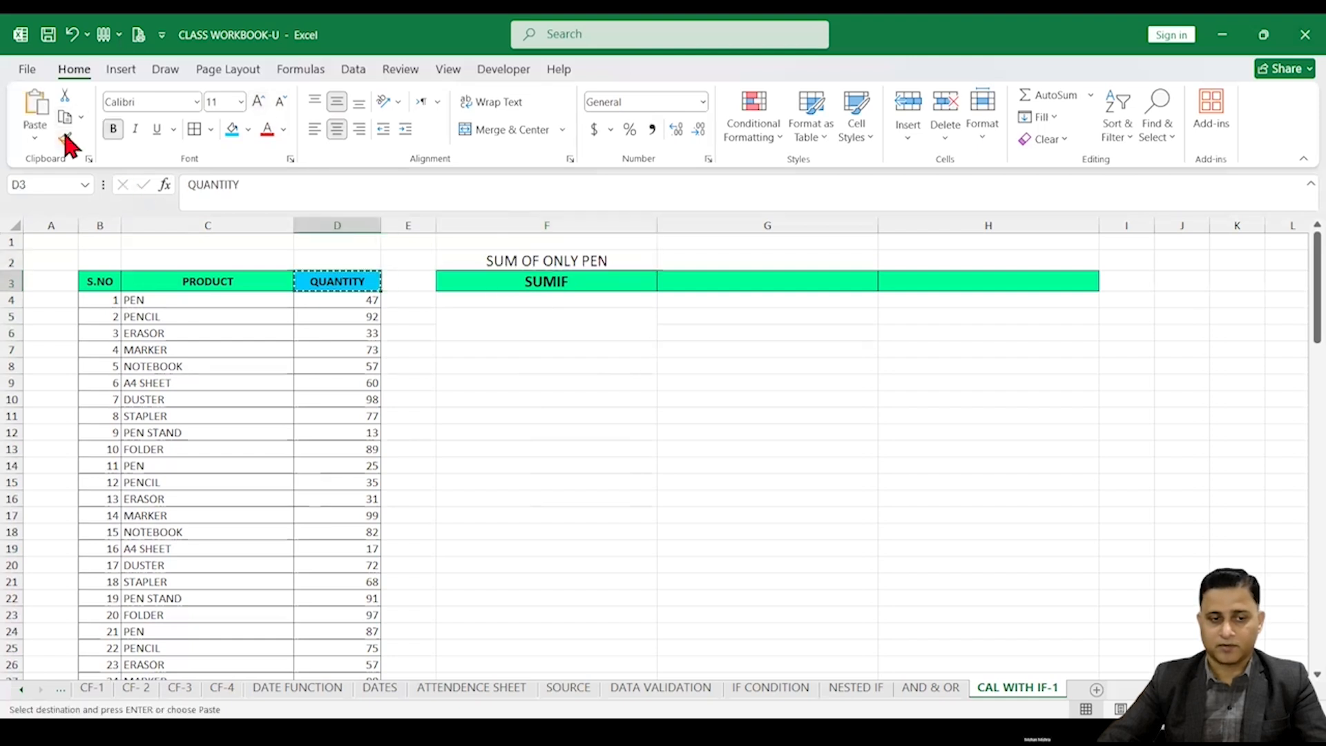
{"action": "left_click", "coordinate": [557, 265]}
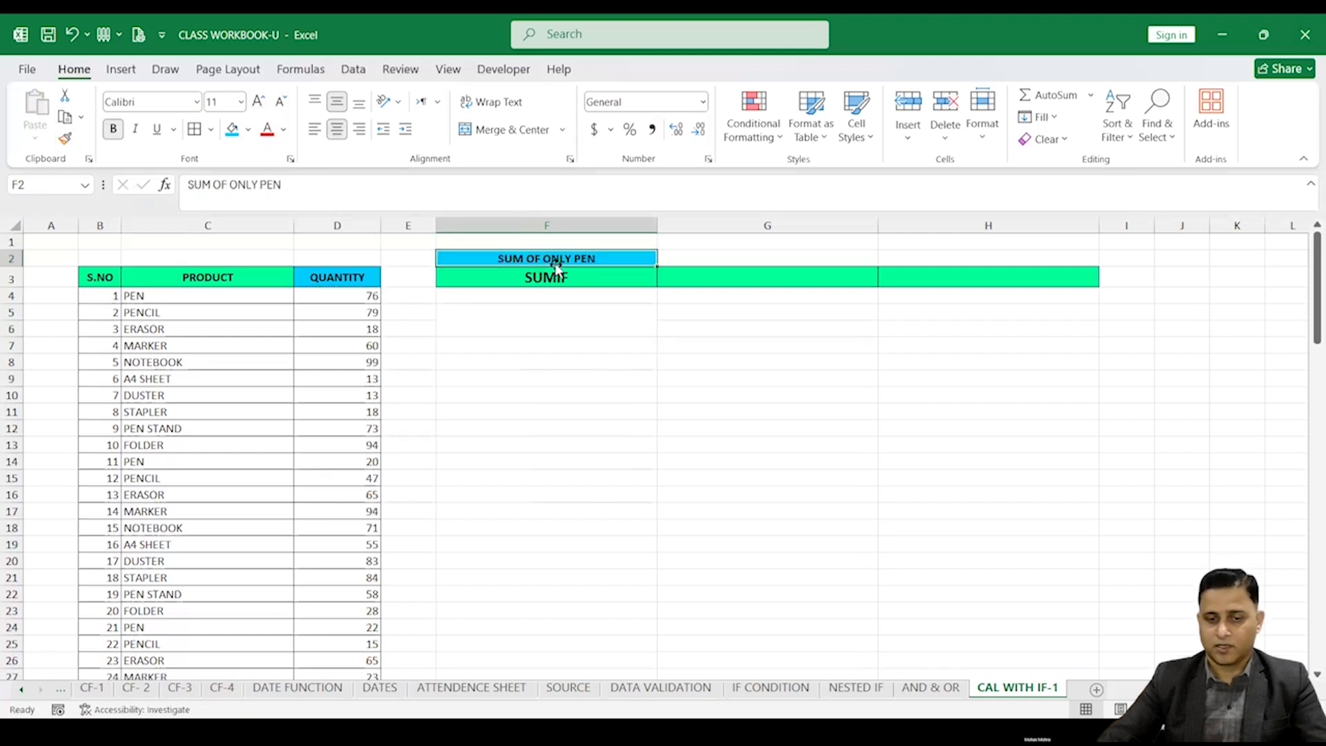
{"action": "left_click", "coordinate": [258, 99]}
{"action": "left_click", "coordinate": [259, 99]}
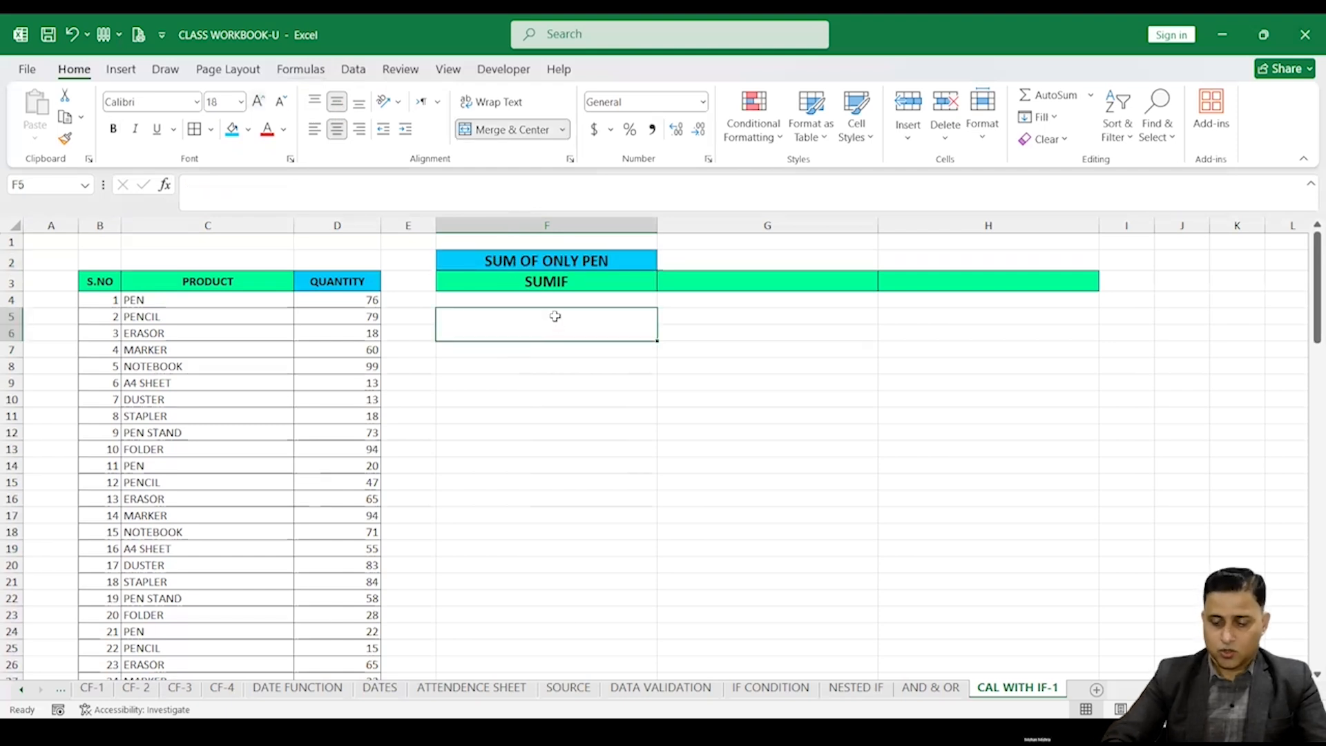
Start a SUMIF formula in the merged cell F5:F6
{"action": "type", "text": "="}
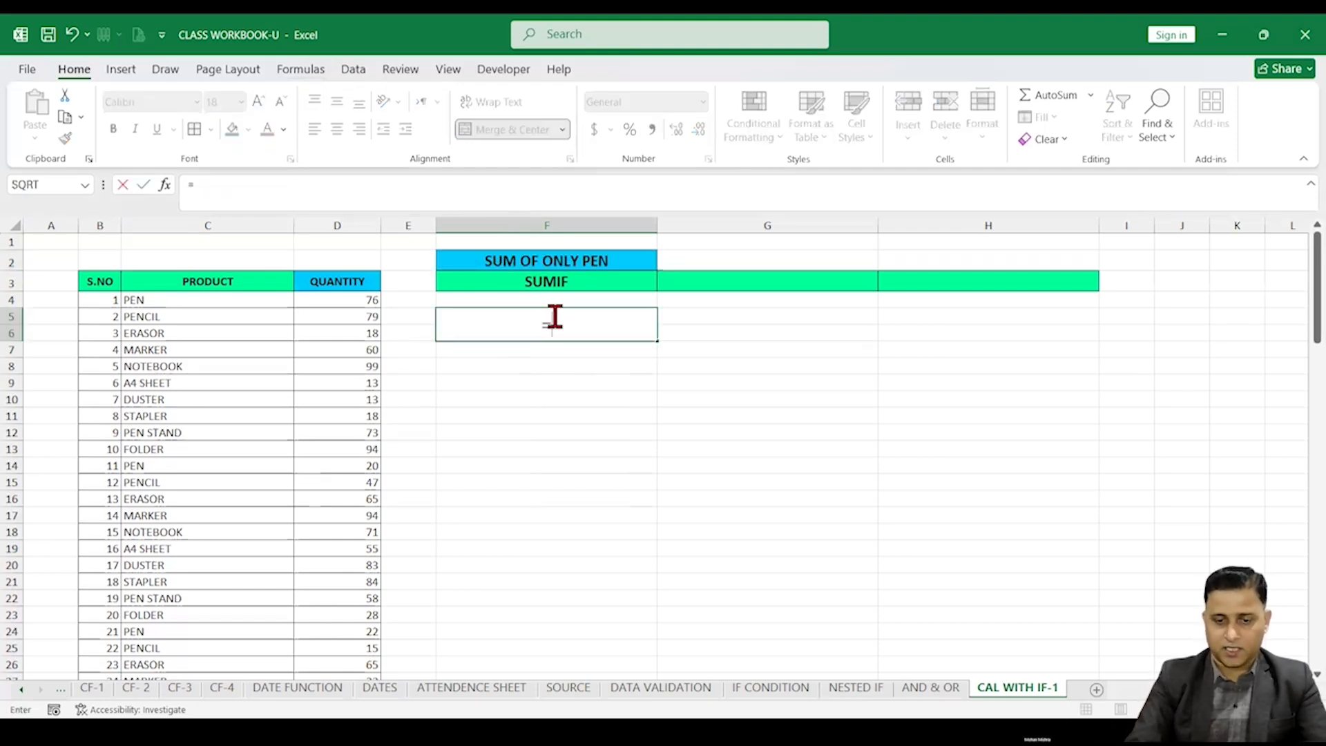
{"action": "type", "text": "SUMIF"}
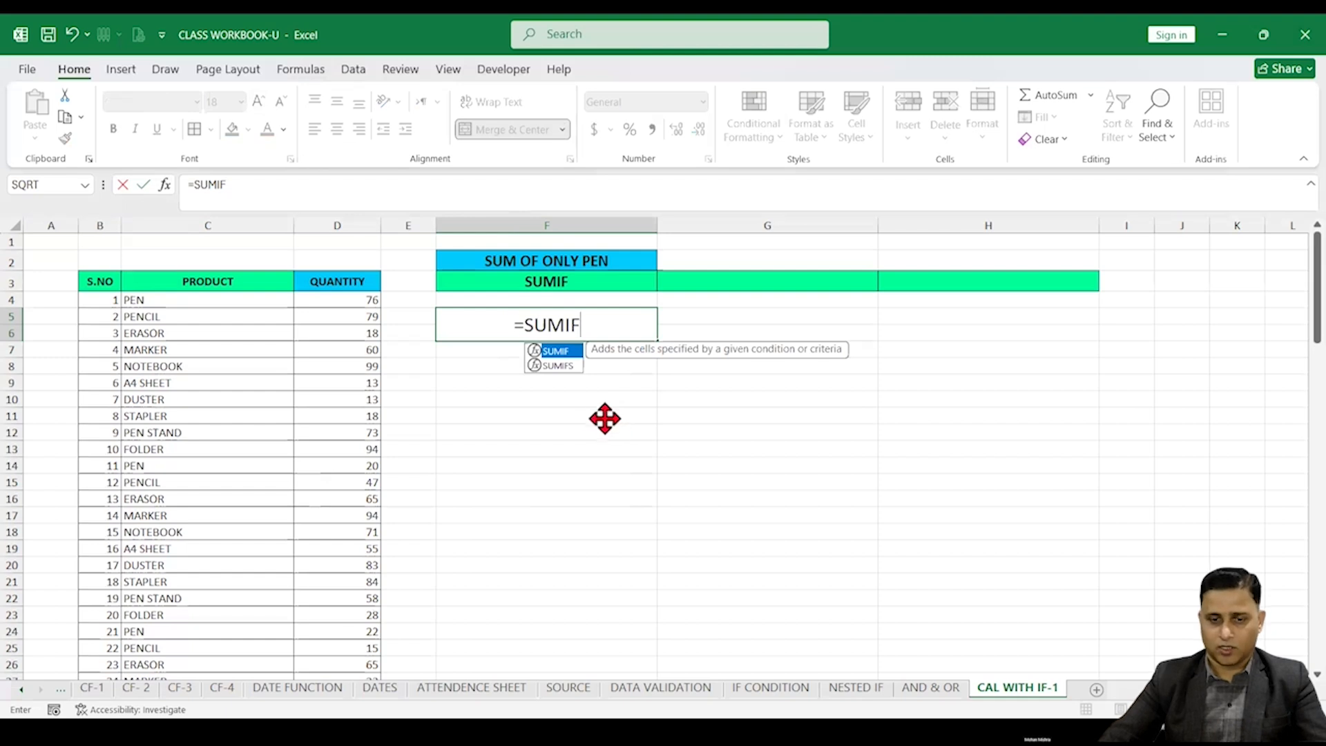
{"action": "double_click", "coordinate": [556, 351]}
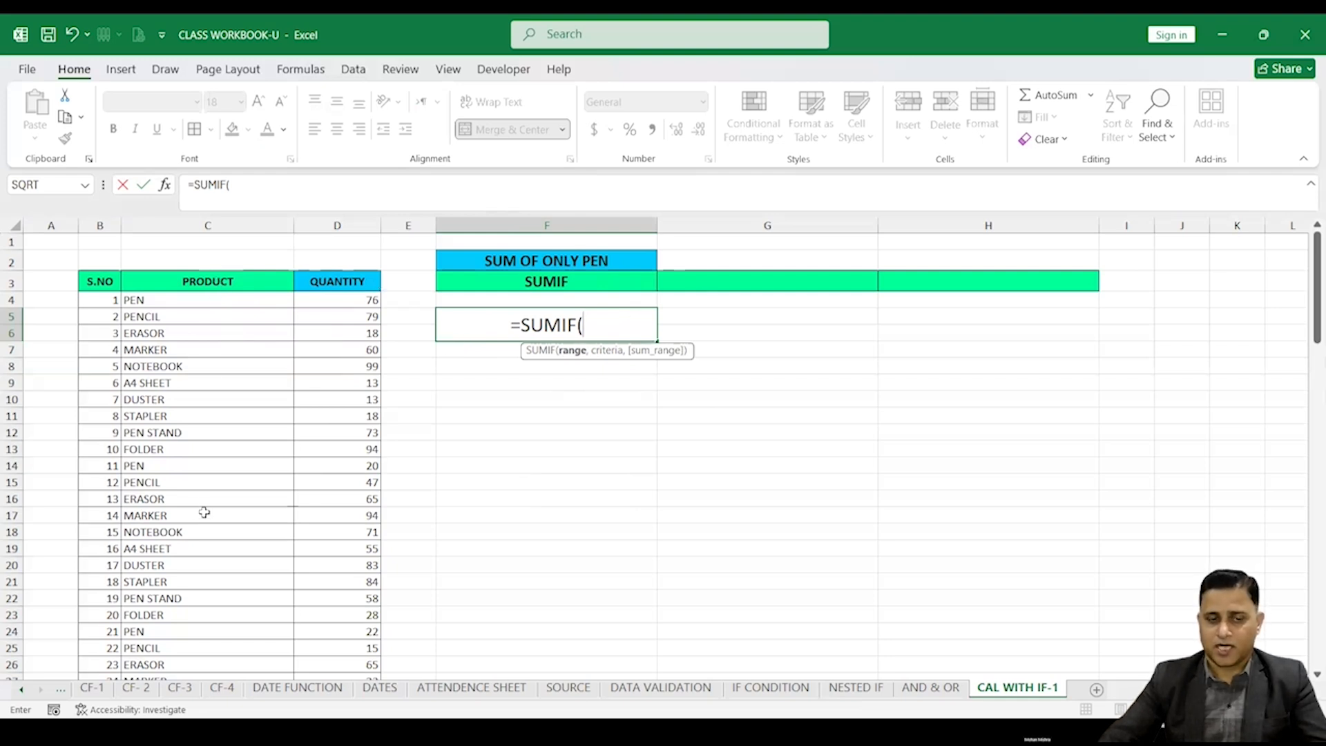
{"action": "left_click", "coordinate": [217, 219]}
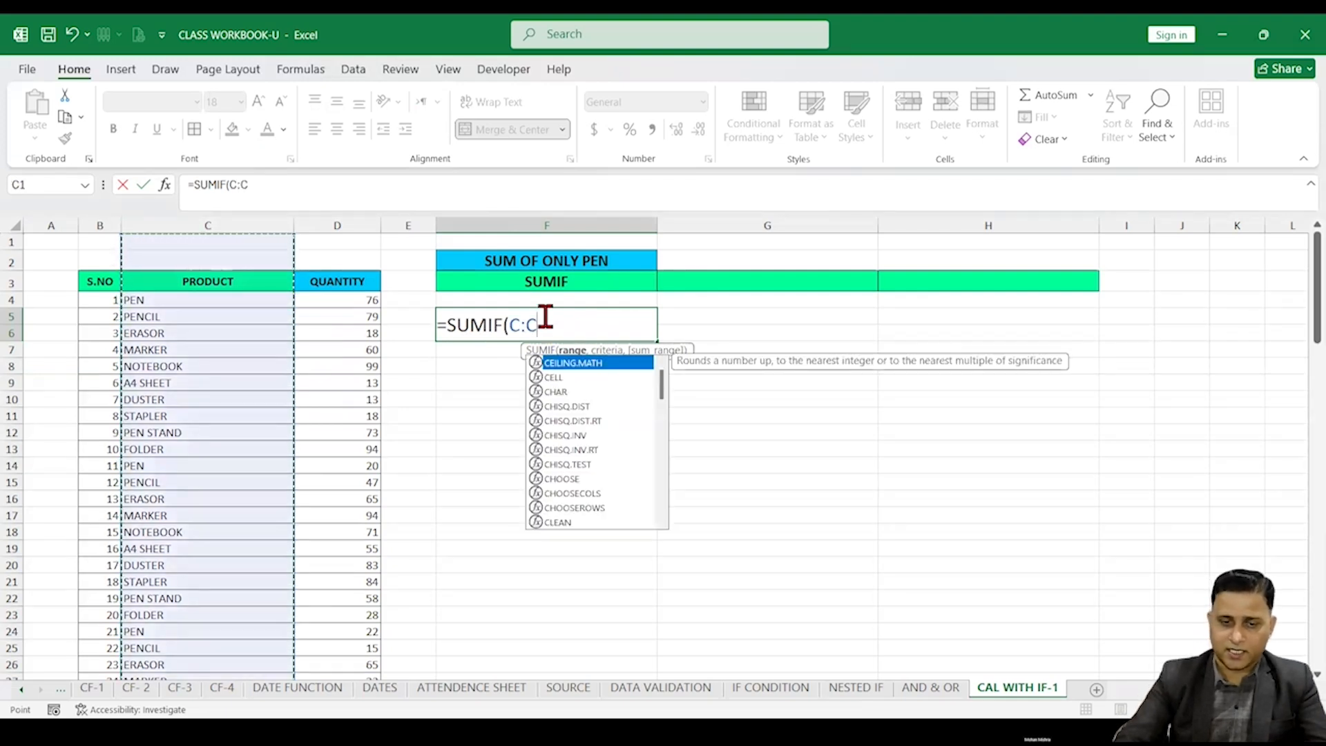
{"action": "key", "text": "BackSpace"}
{"action": "key", "text": "BackSpace"}
{"action": "key", "text": "BackSpace"}
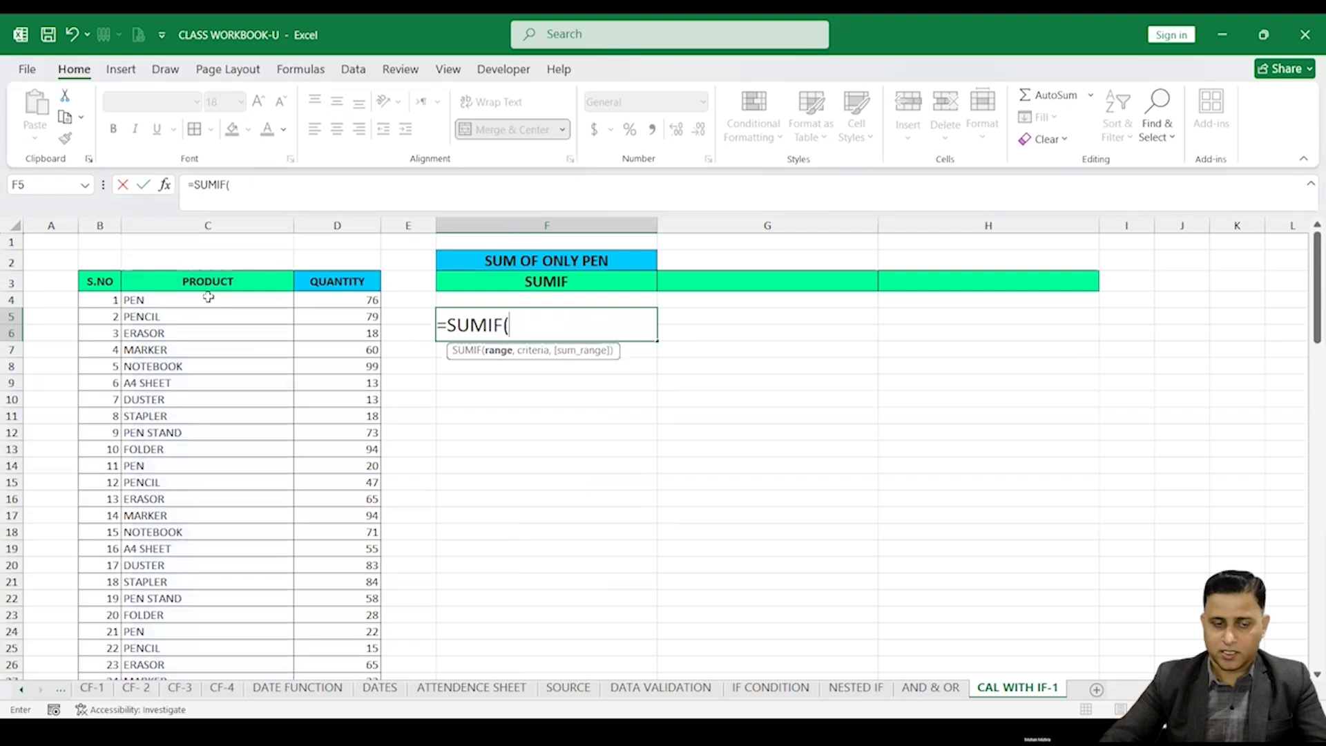
Set the SUMIF range argument to the product names in C4:C100 and check the selected range
{"action": "left_click", "coordinate": [208, 300]}
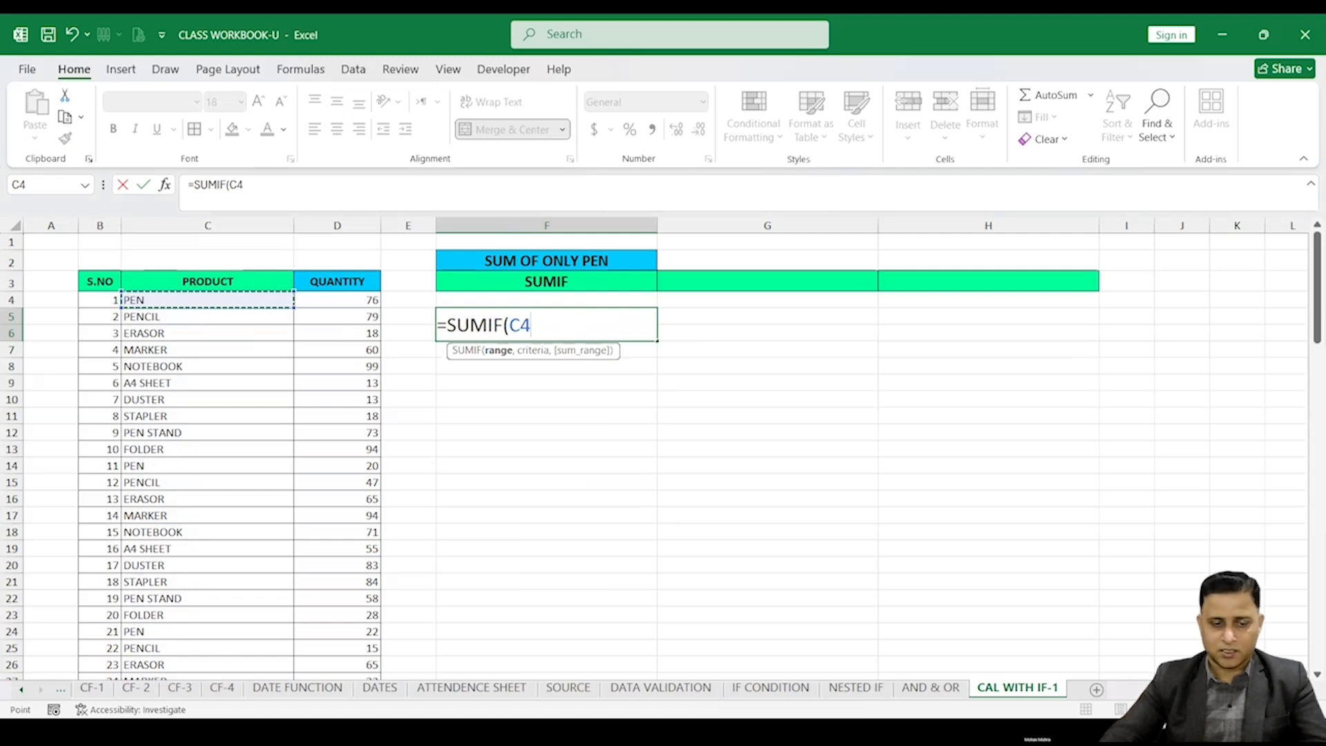
{"action": "key", "text": "ctrl+shift+Down"}
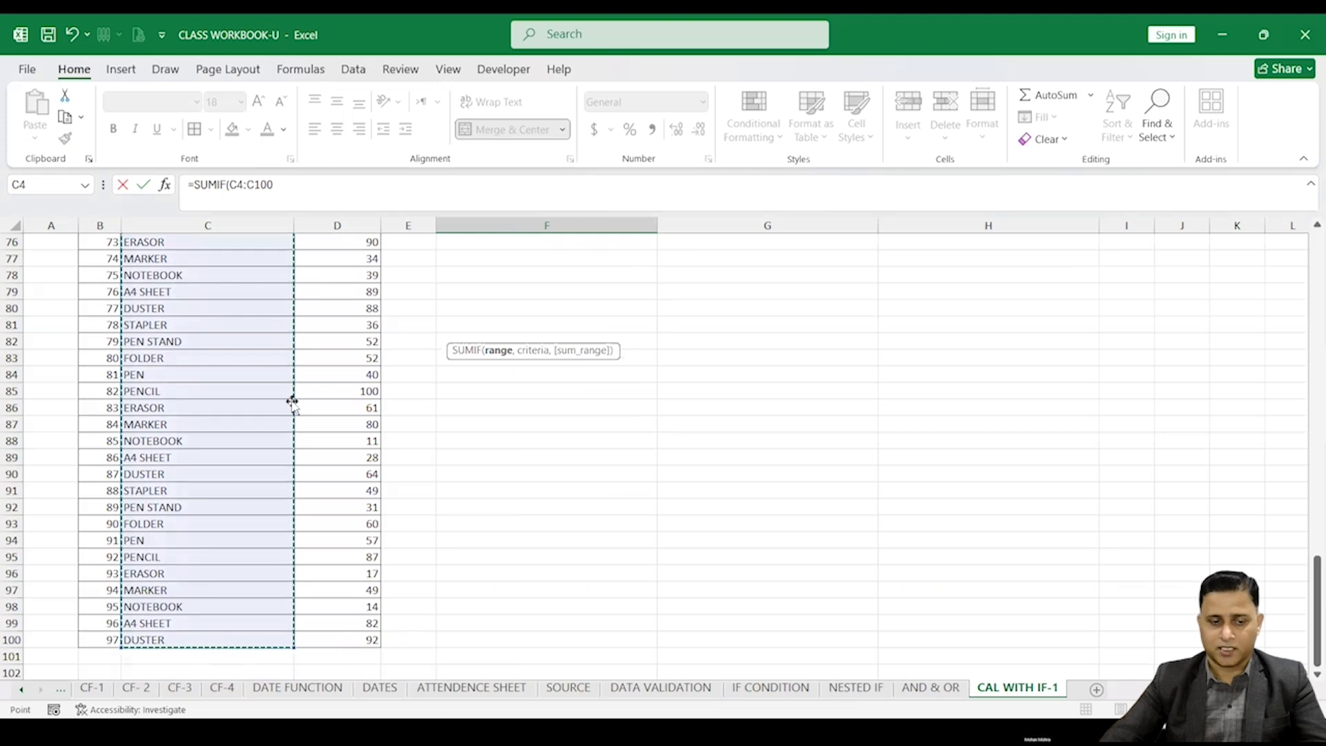
{"action": "scroll", "coordinate": [270, 429], "scroll_direction": "up", "scroll_amount": 2}
{"action": "scroll", "coordinate": [270, 430], "scroll_direction": "up", "scroll_amount": 19}
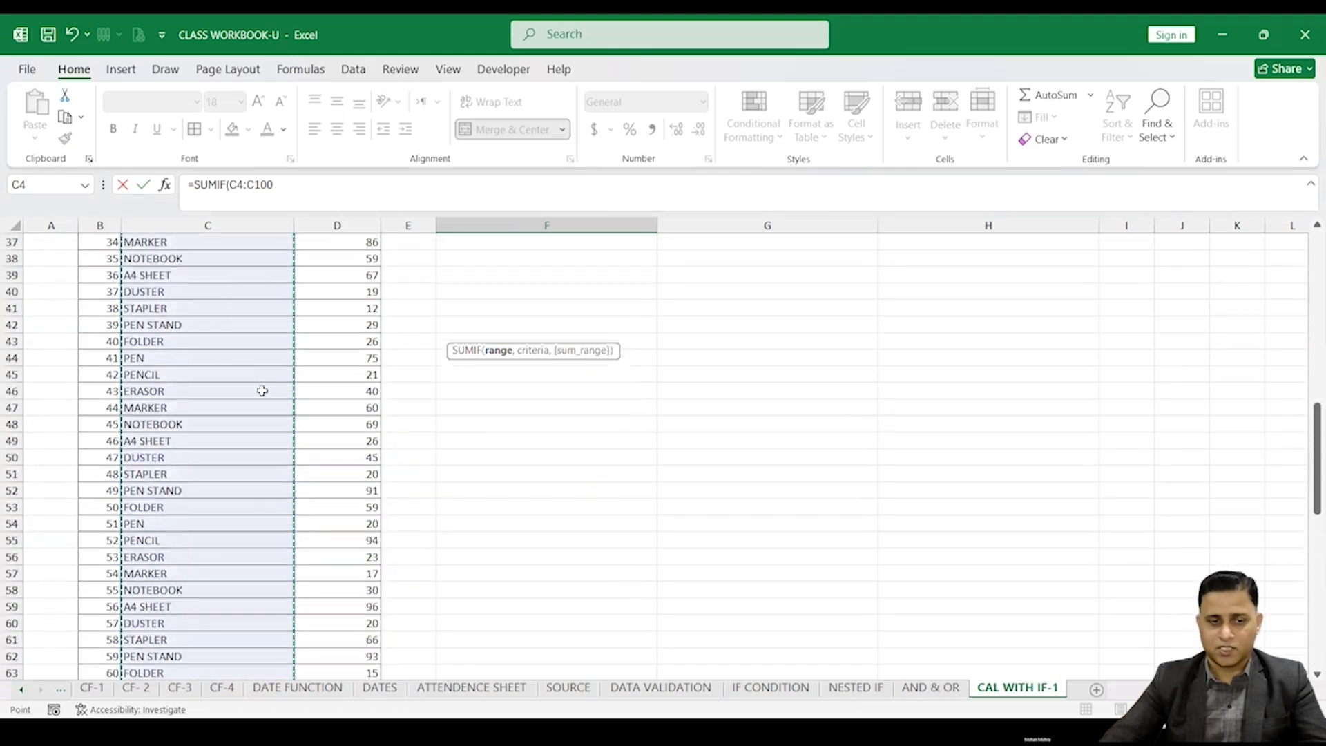
{"action": "scroll", "coordinate": [265, 377], "scroll_direction": "up", "scroll_amount": 4}
{"action": "scroll", "coordinate": [268, 379], "scroll_direction": "down", "scroll_amount": 20}
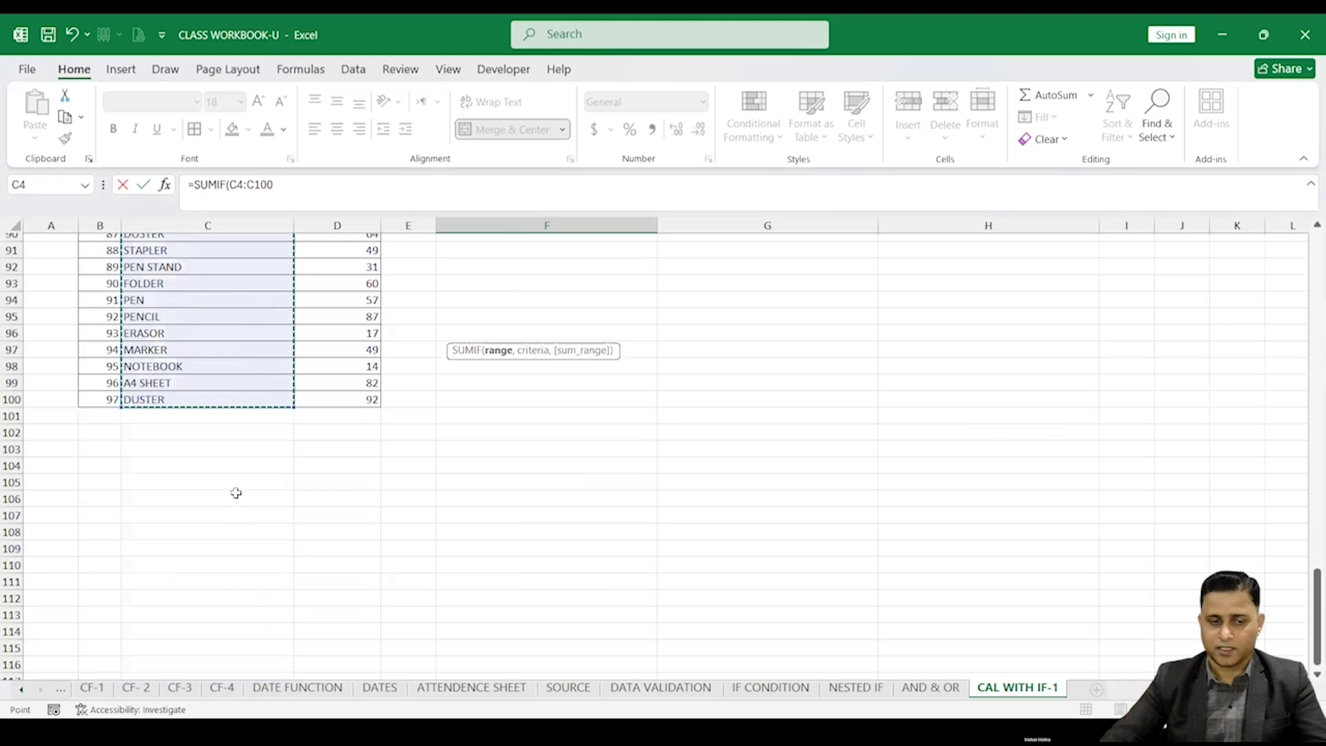
{"action": "scroll", "coordinate": [264, 495], "scroll_direction": "up", "scroll_amount": 20}
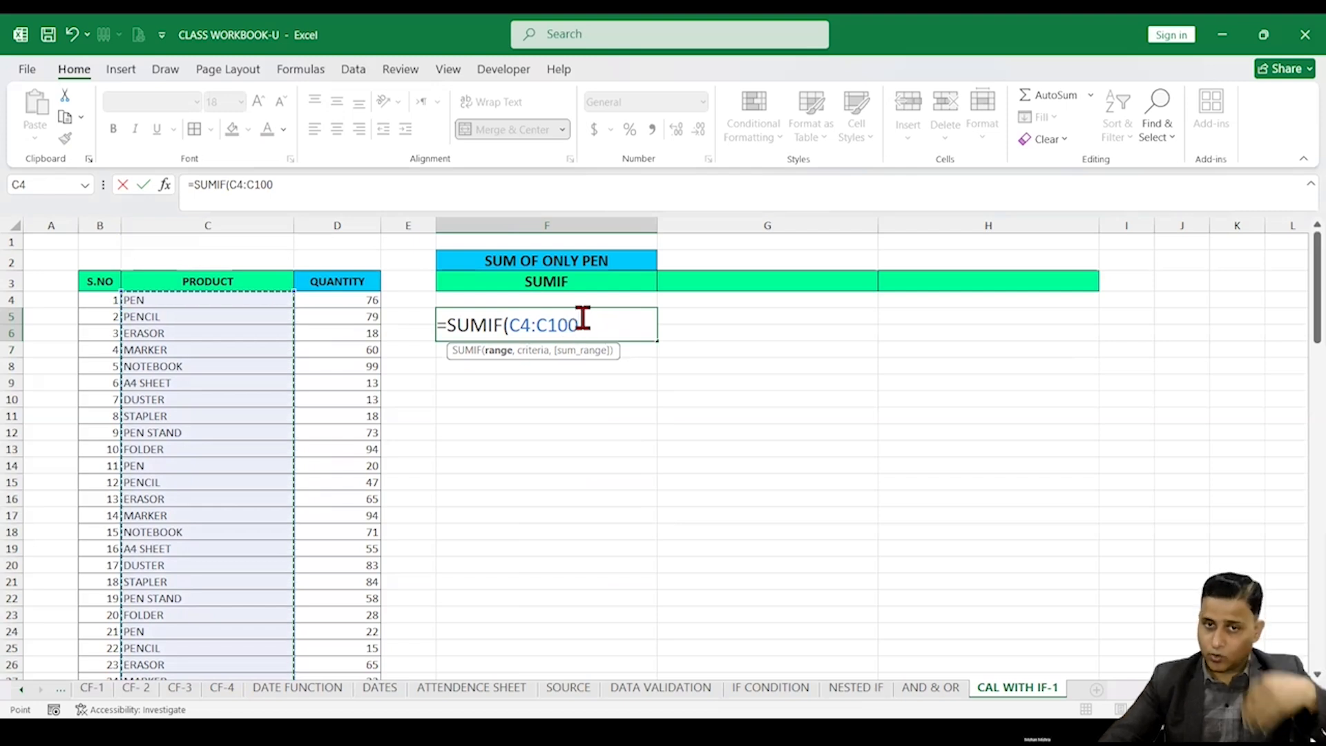
Extend the SUMIF range argument down to cell C112, making it C4:C112
{"action": "scroll", "coordinate": [582, 317], "scroll_direction": "down", "scroll_amount": 4}
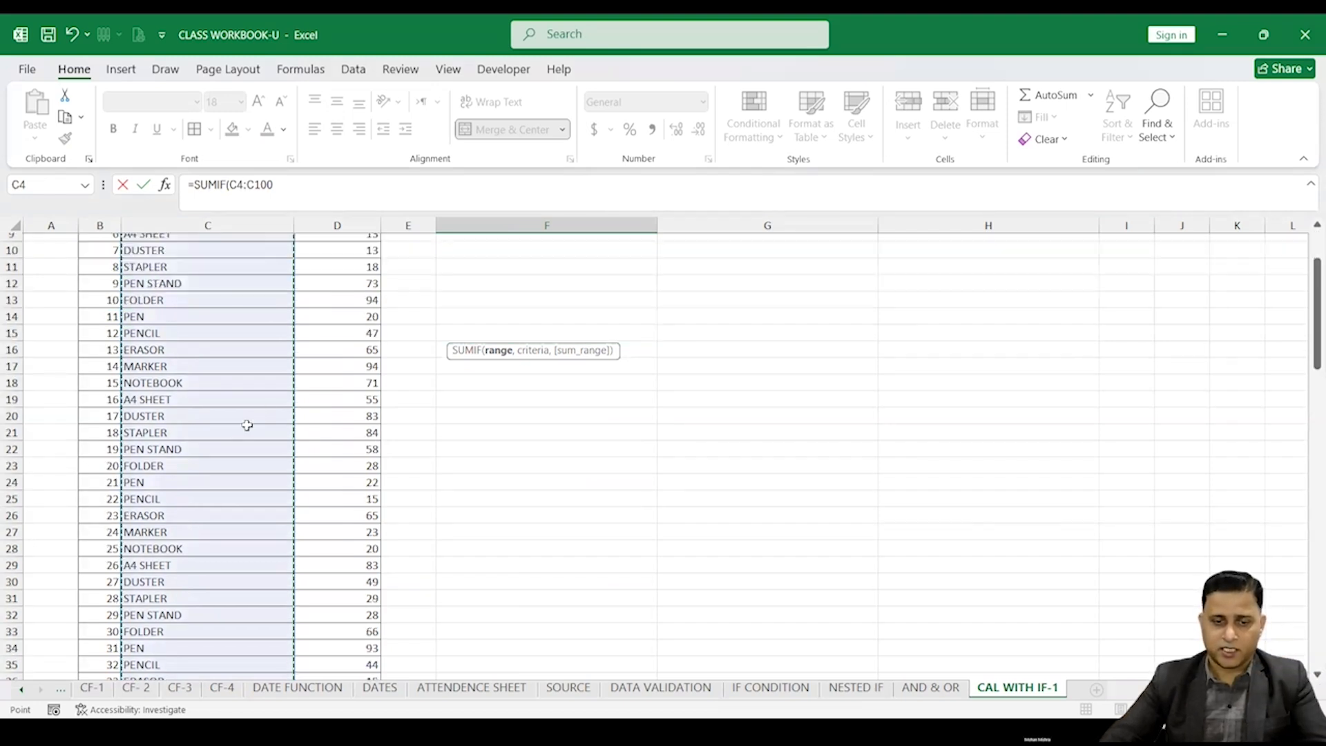
{"action": "scroll", "coordinate": [502, 404], "scroll_direction": "up", "scroll_amount": 4}
{"action": "scroll", "coordinate": [429, 417], "scroll_direction": "down", "scroll_amount": 20}
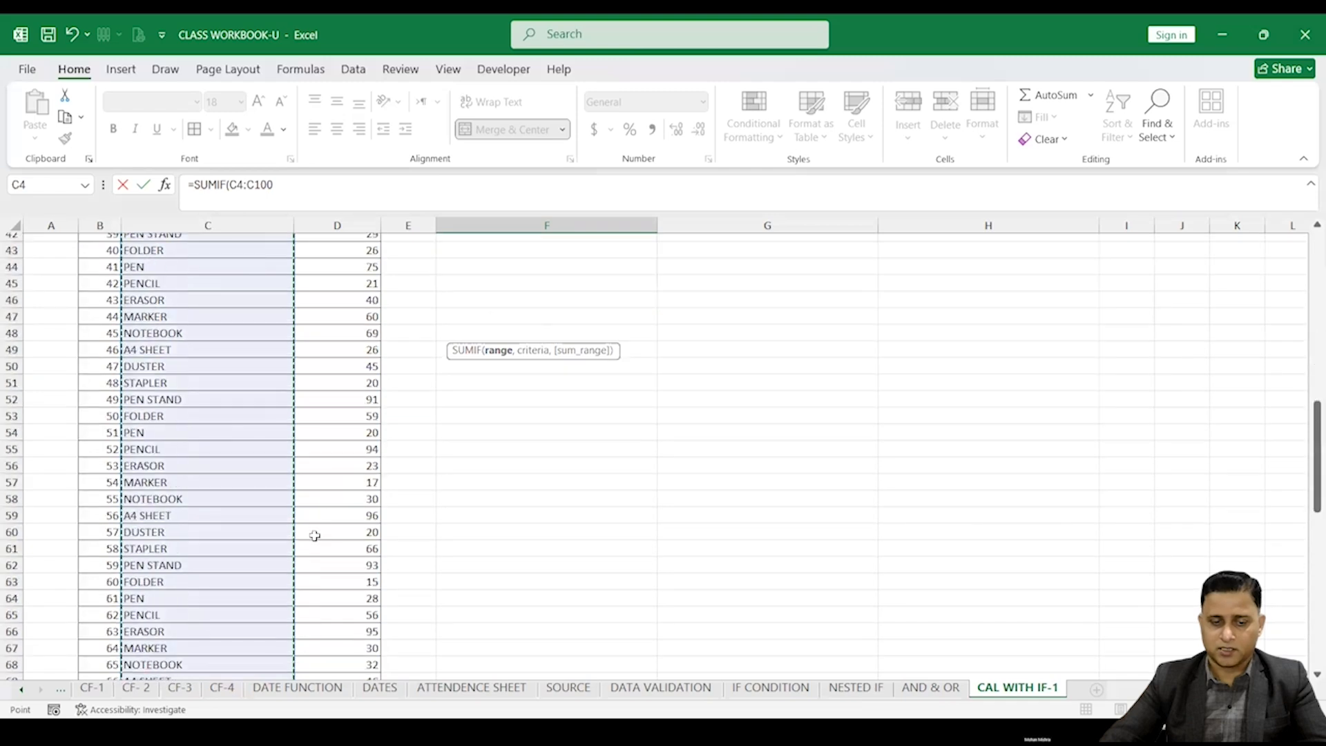
{"action": "scroll", "coordinate": [307, 553], "scroll_direction": "down", "scroll_amount": 9}
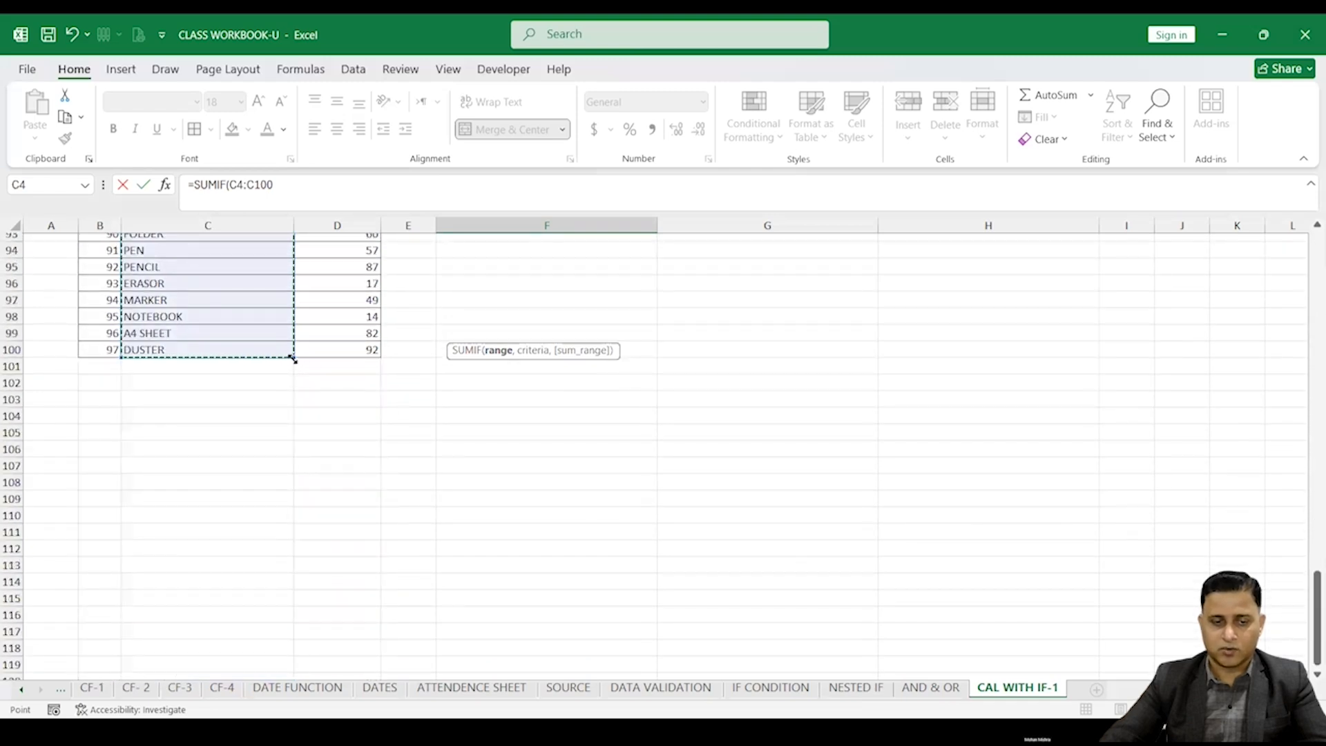
{"action": "left_click_drag", "start_coordinate": [293, 358], "coordinate": [277, 554]}
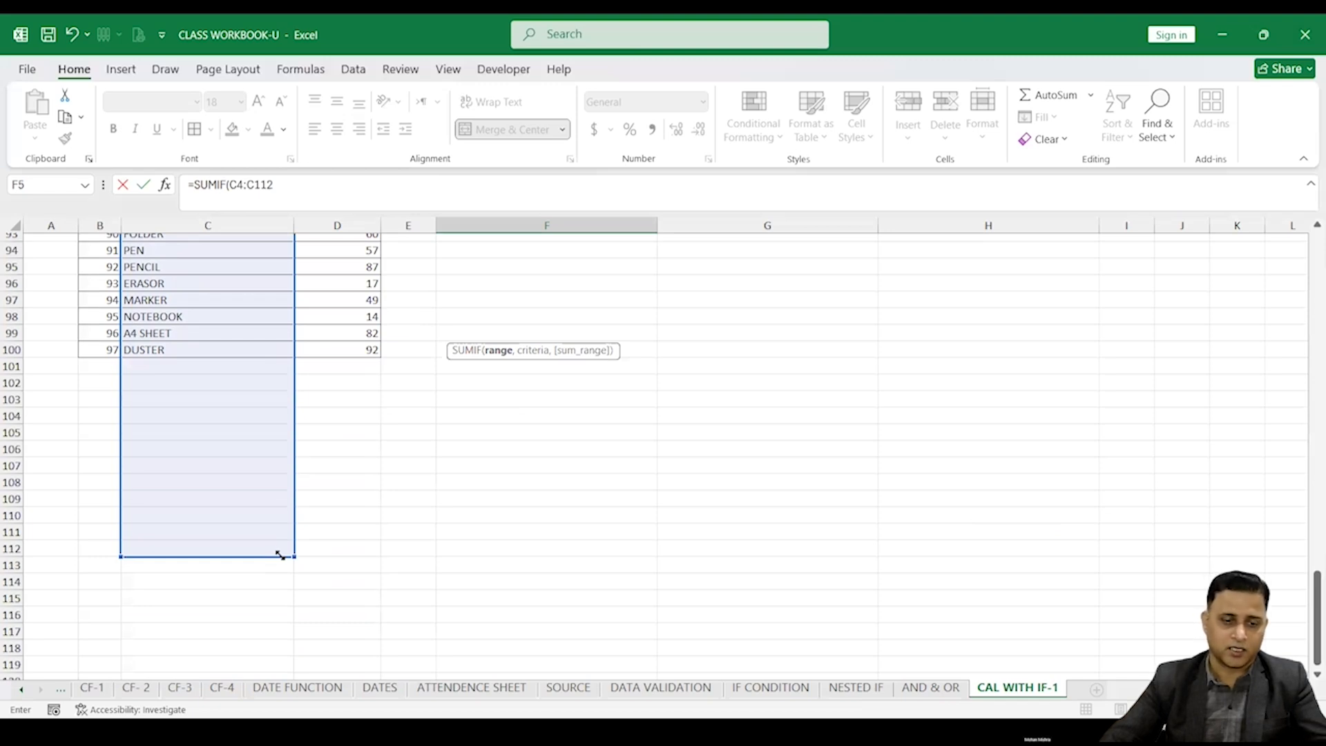
Extend the SUMIF range argument down to cell C150, making it C4:C150
{"action": "left_click_drag", "start_coordinate": [279, 554], "coordinate": [304, 272]}
{"action": "scroll", "coordinate": [541, 483], "scroll_direction": "up", "scroll_amount": 10}
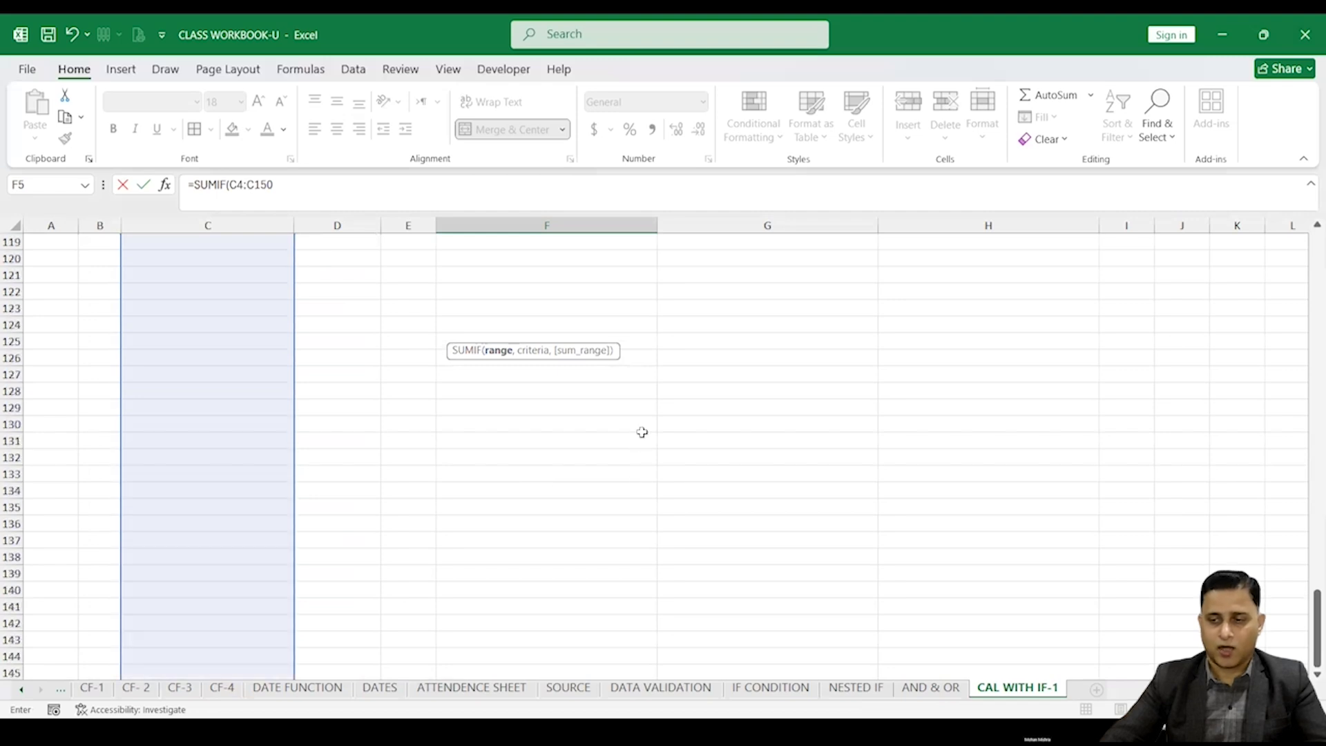
{"action": "scroll", "coordinate": [839, 522], "scroll_direction": "up", "scroll_amount": 12}
{"action": "left_click_drag", "start_coordinate": [1308, 643], "coordinate": [1305, 234]}
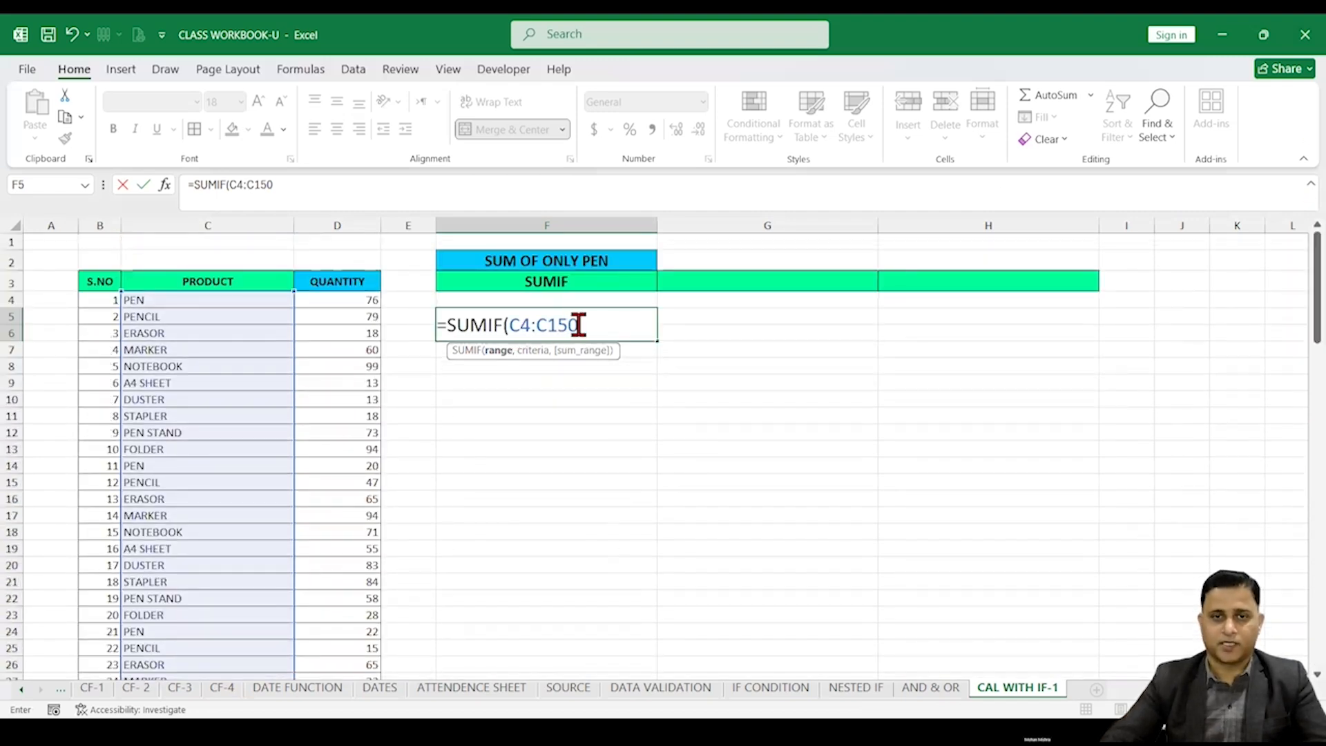
Add "PEN" as the SUMIF criteria after the range C4:C150 and move on to the sum_range argument
{"action": "left_click", "coordinate": [604, 321]}
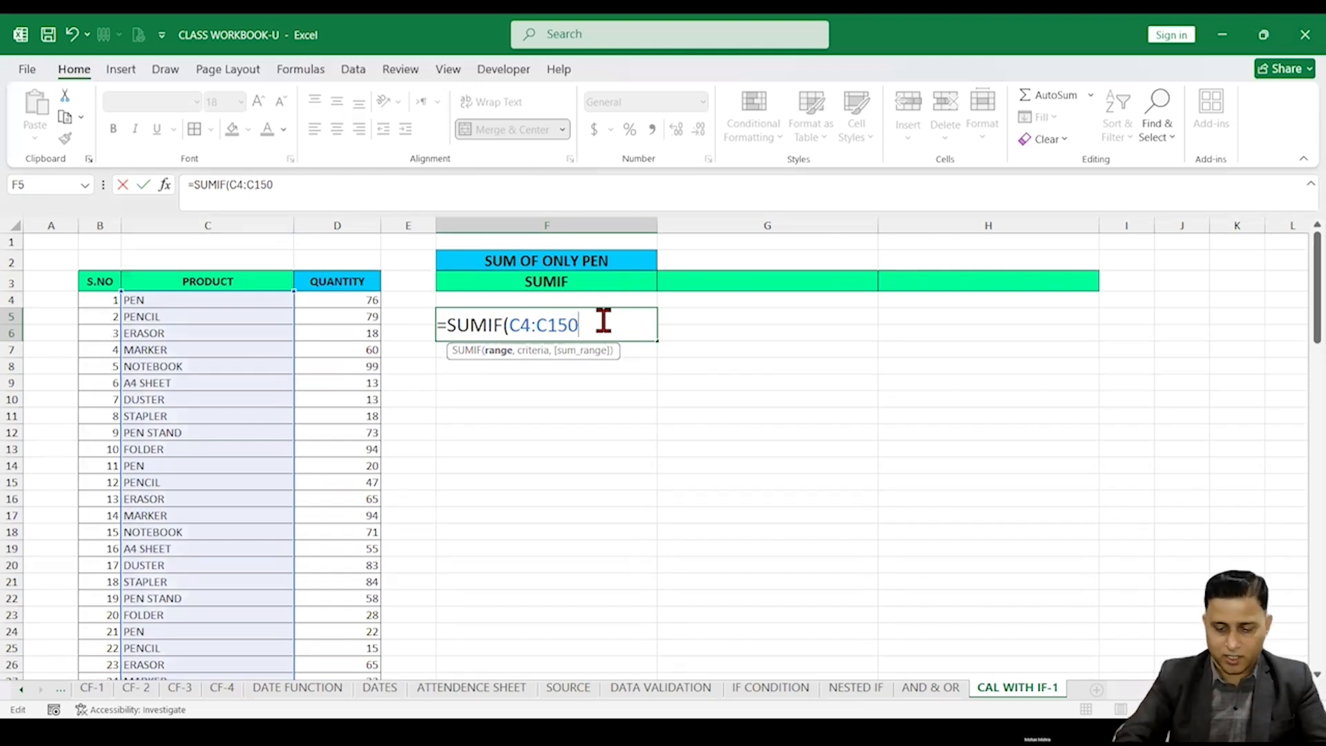
{"action": "type", "text": ","}
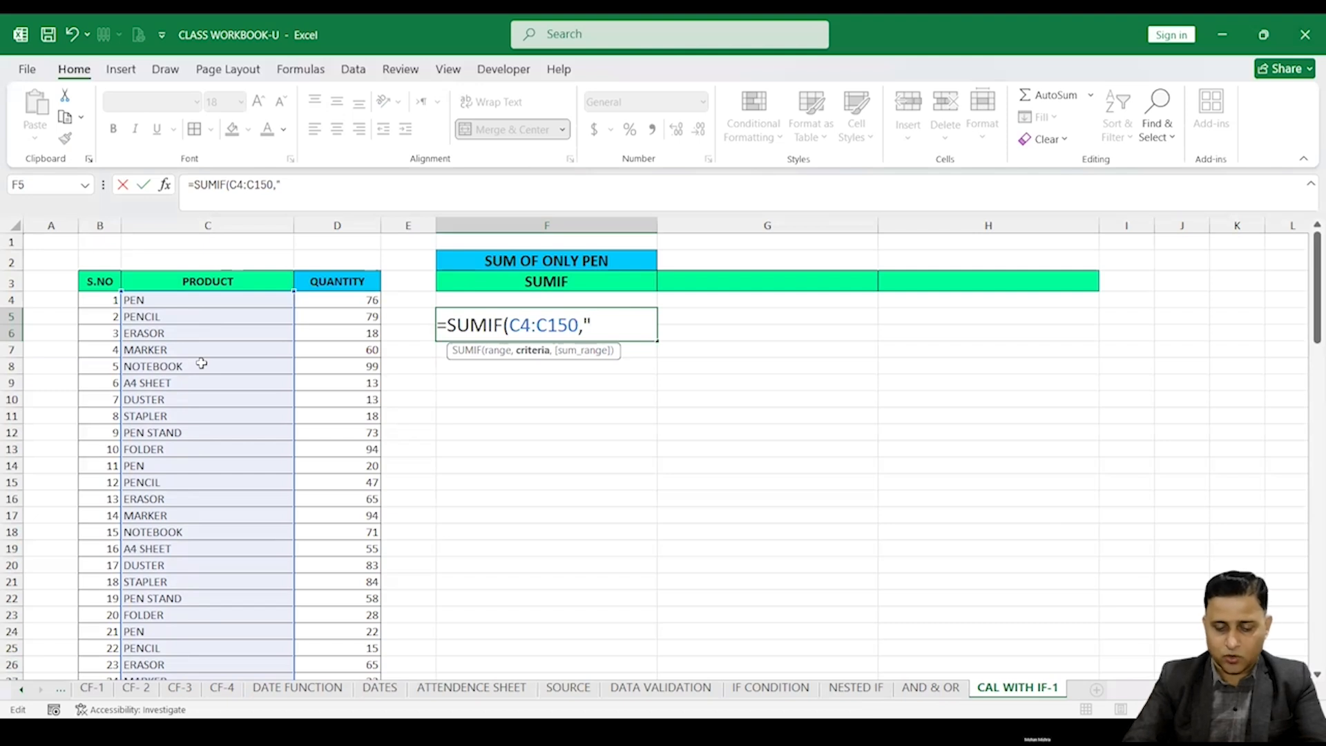
{"action": "type", "text": "EN"}
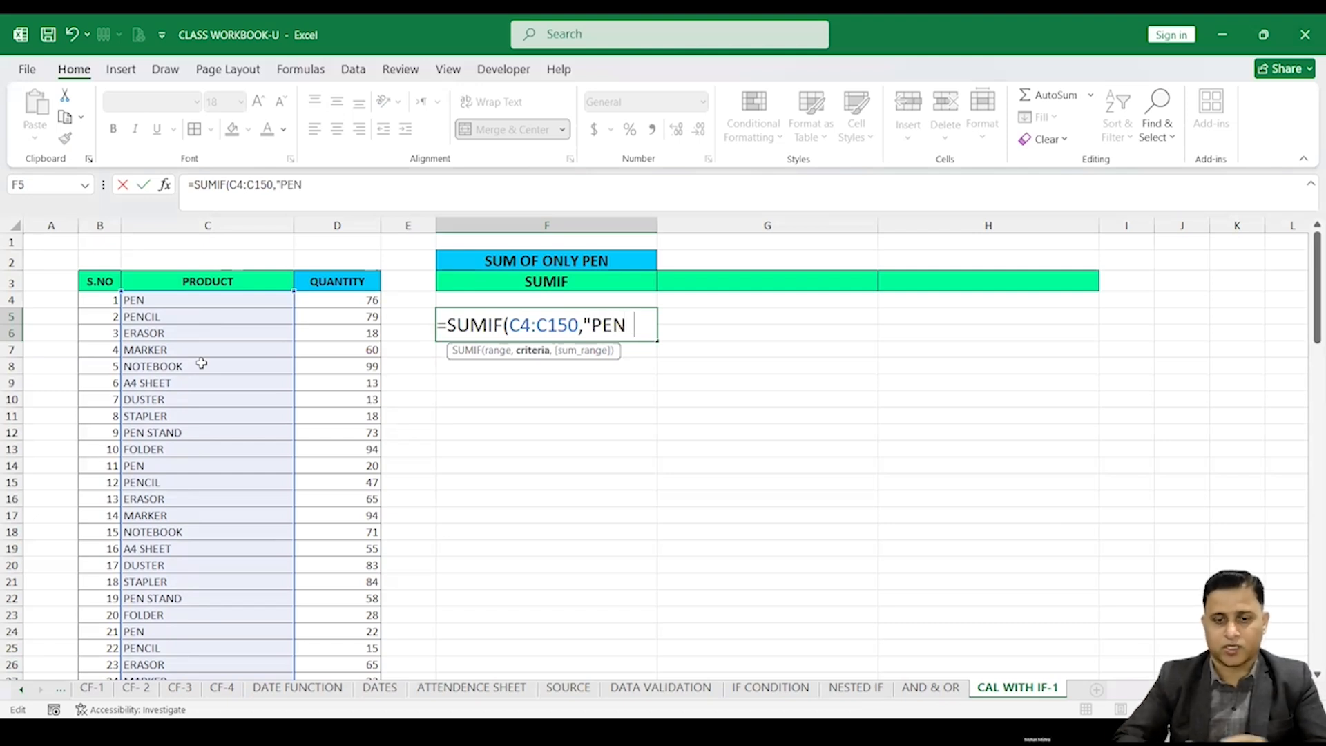
{"action": "type", "text": "\""}
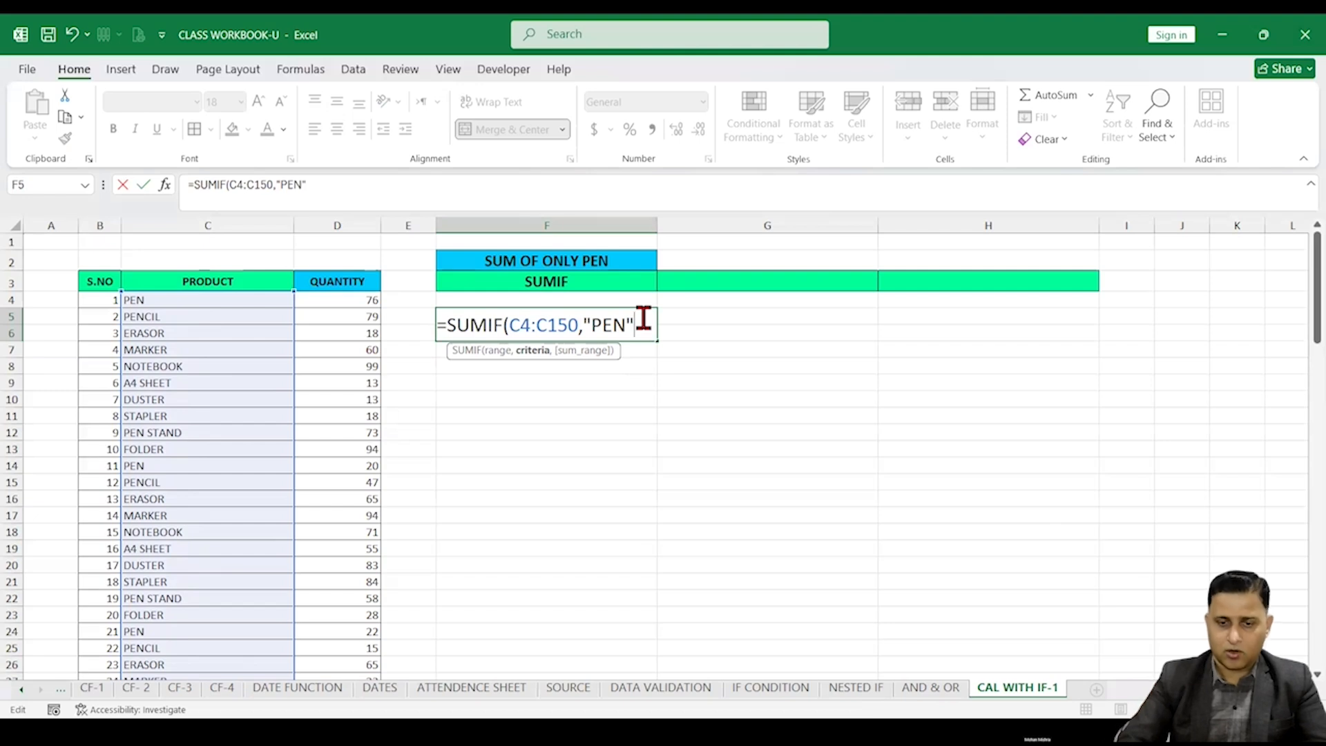
{"action": "type", "text": ","}
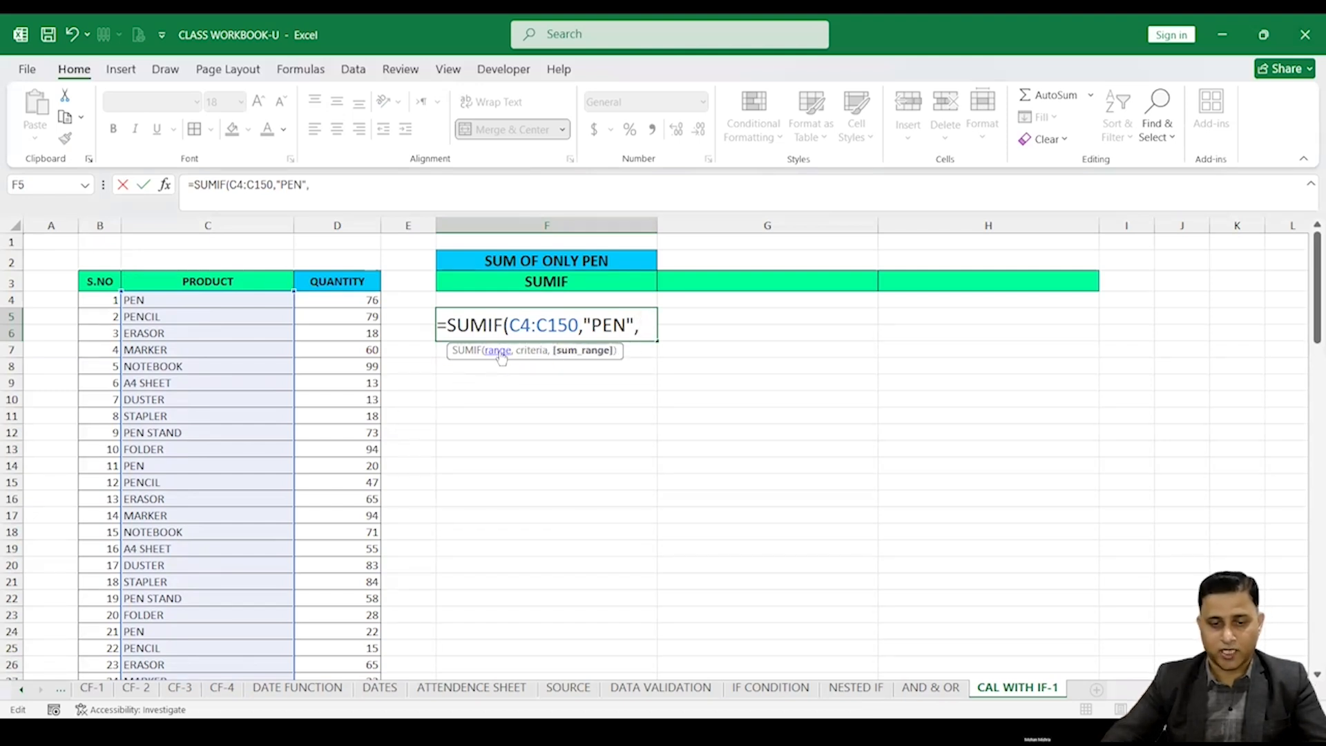
{"action": "left_click", "coordinate": [543, 322]}
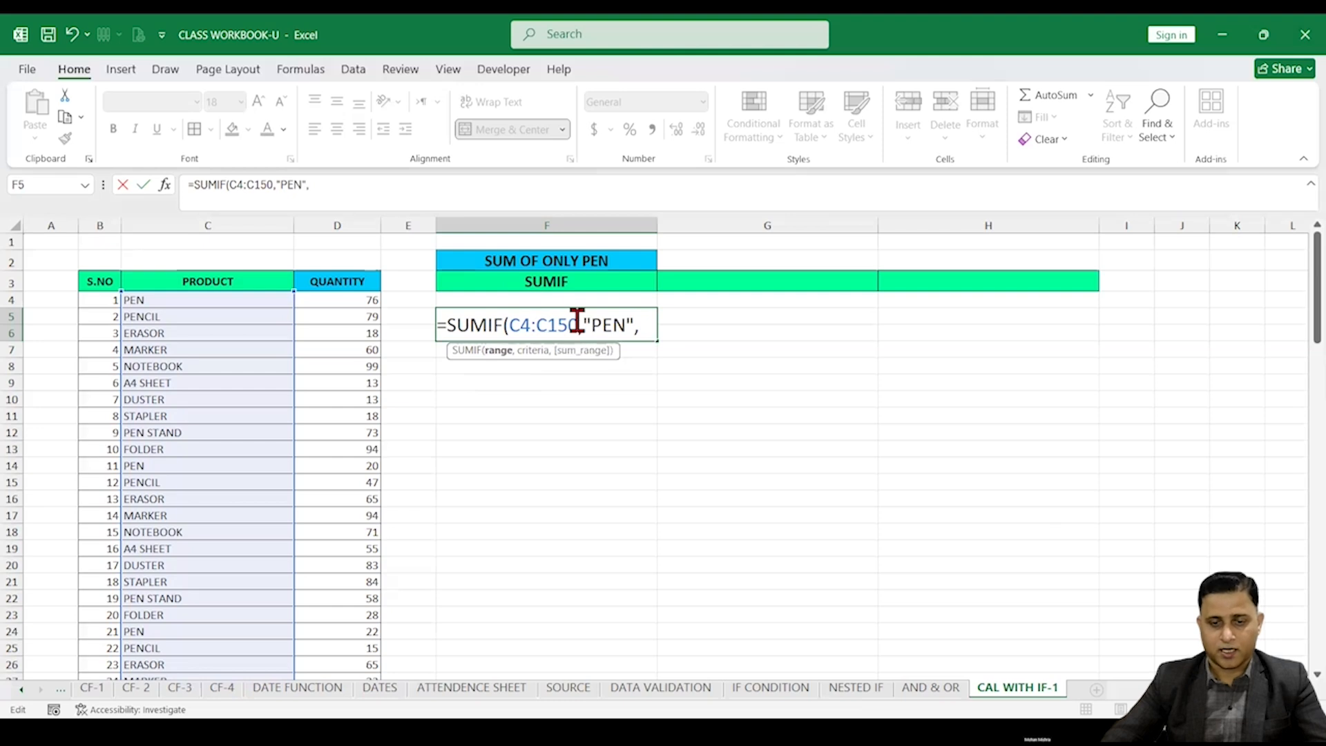
{"action": "left_click", "coordinate": [608, 321]}
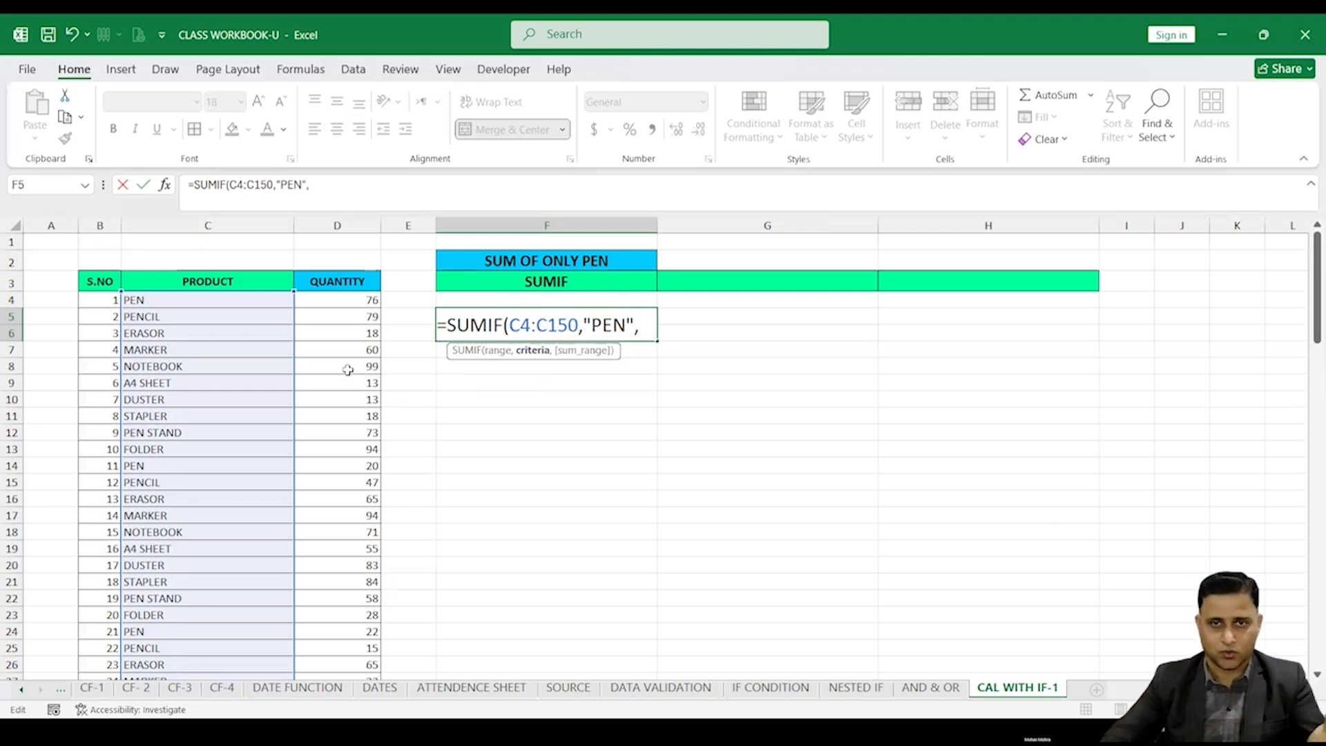
{"action": "left_click", "coordinate": [639, 324]}
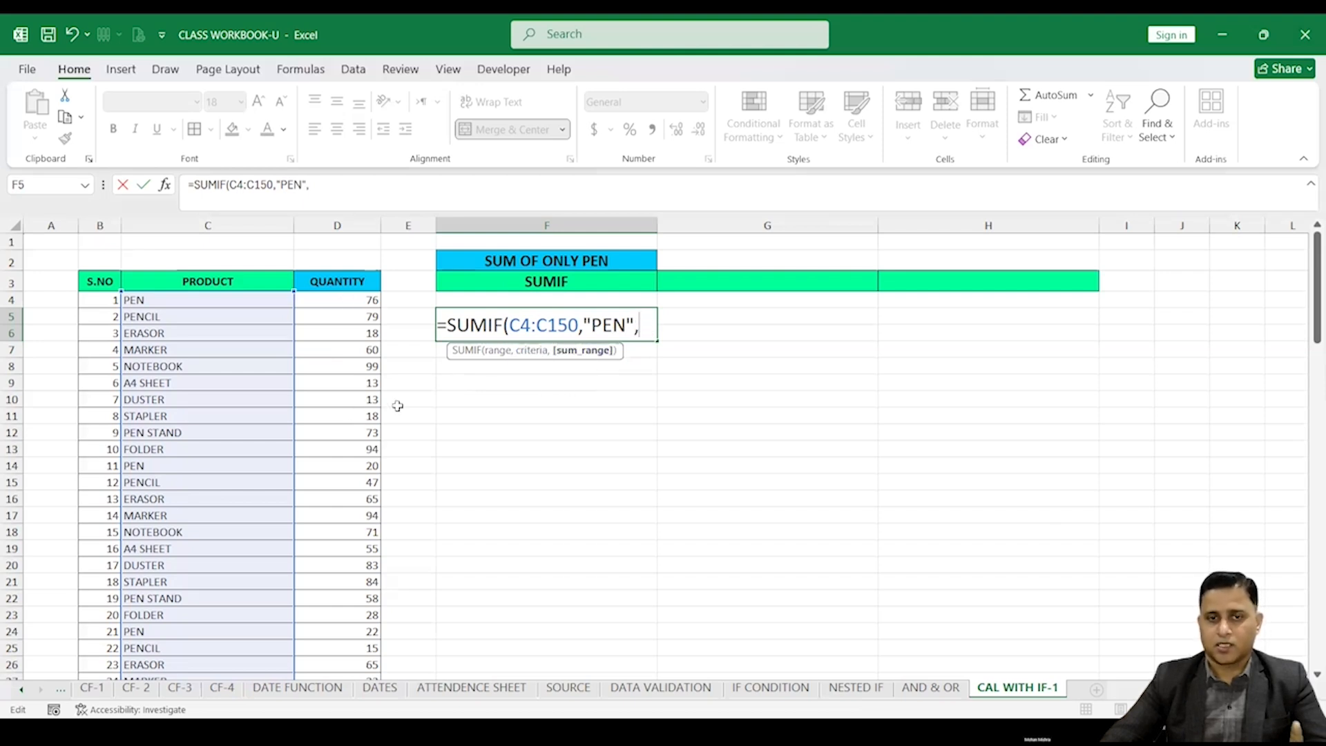
Set the SUMIF sum_range to the quantities in D4:D150, complete the formula, and select its result cell to review it
{"action": "left_click", "coordinate": [345, 299]}
{"action": "mouse_move", "coordinate": [344, 299]}
{"action": "left_mouse_down"}
{"action": "mouse_move", "coordinate": [346, 349]}
{"action": "mouse_move", "coordinate": [346, 281]}
{"action": "left_mouse_up"}
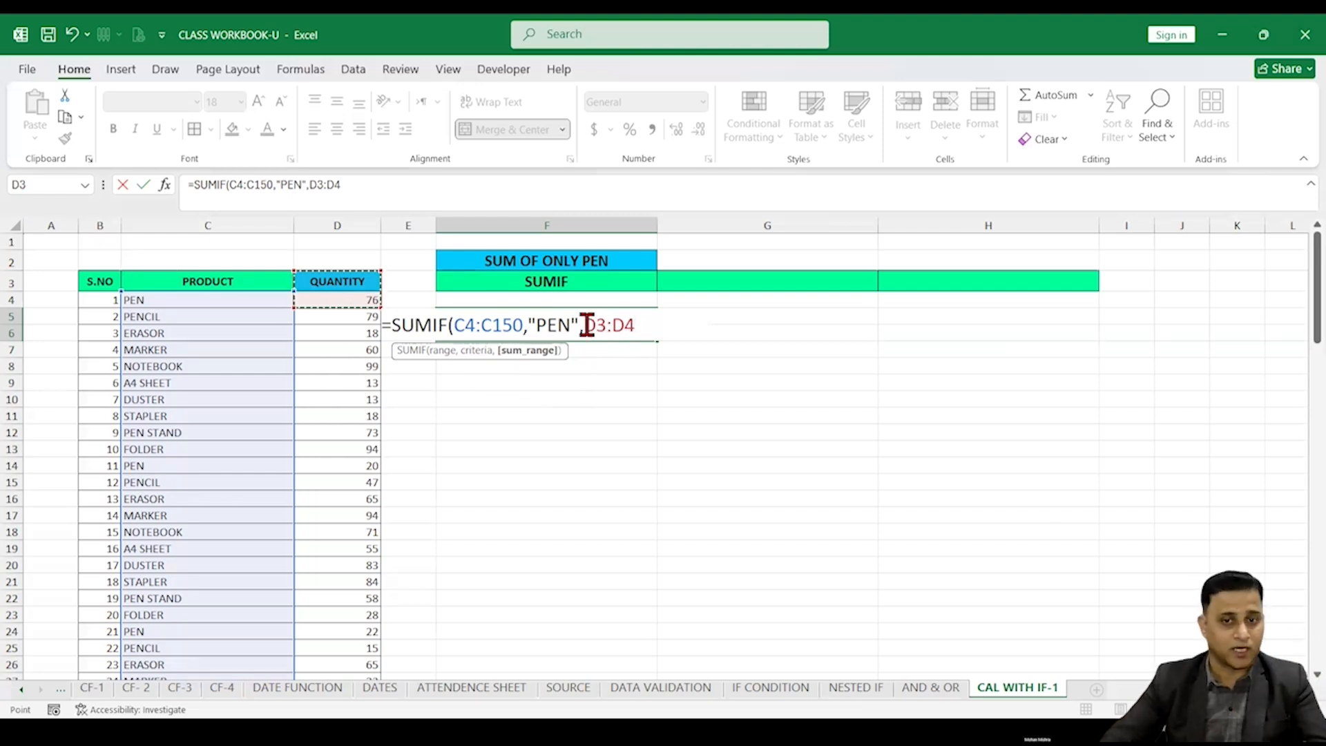
{"action": "left_click", "coordinate": [353, 299]}
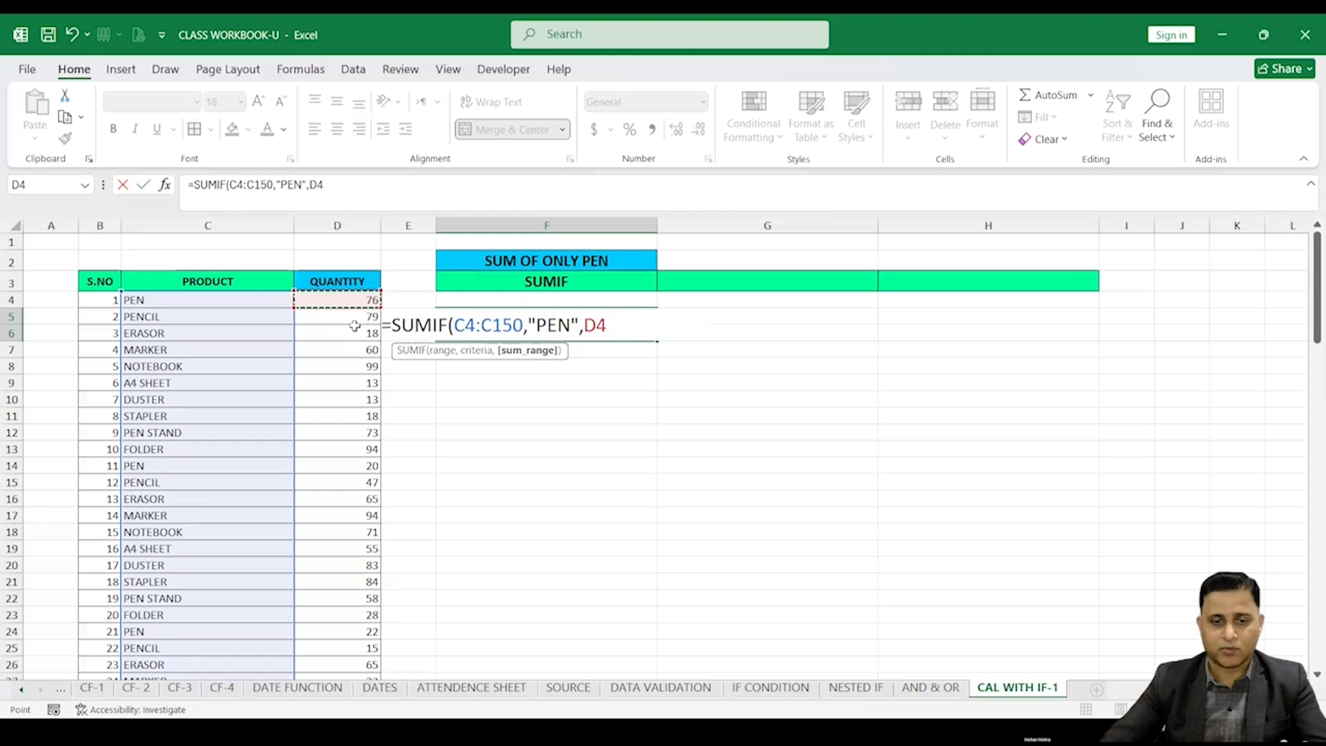
{"action": "left_click_drag", "start_coordinate": [359, 345], "coordinate": [360, 357]}
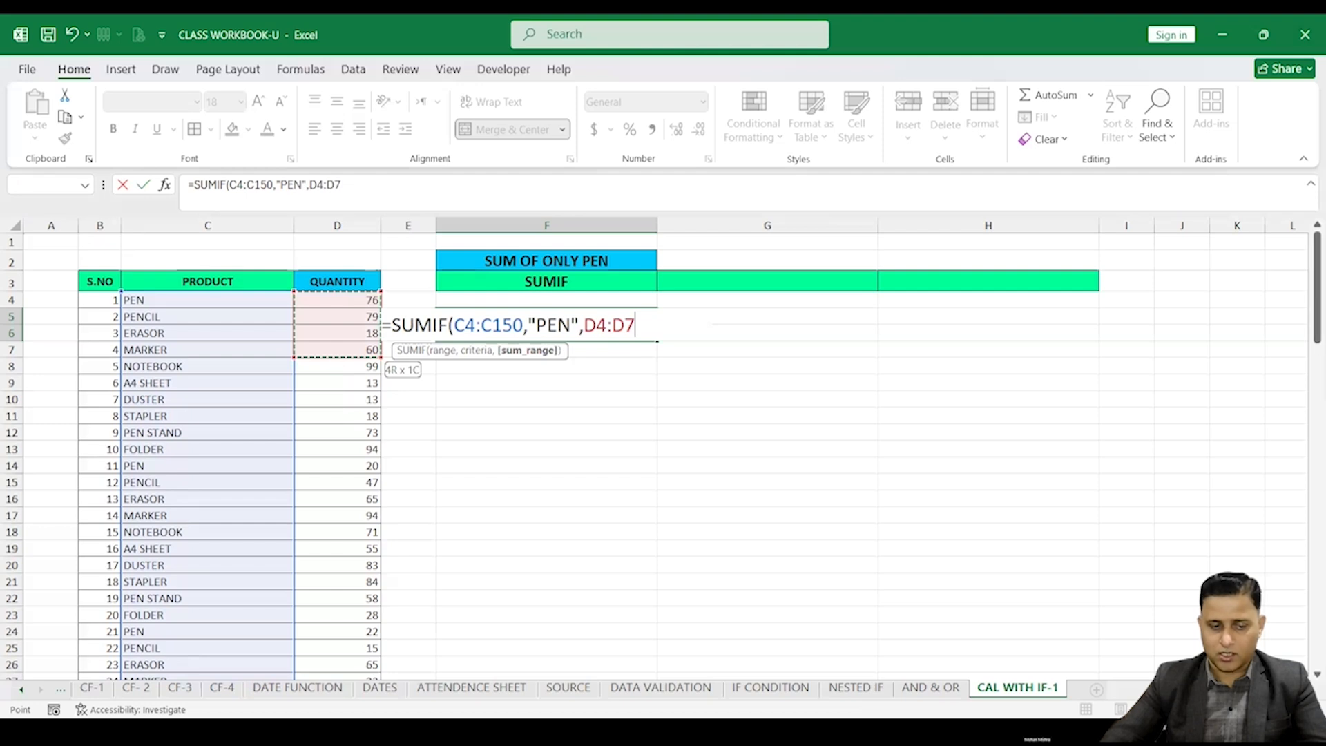
{"action": "left_click_drag", "start_coordinate": [360, 356], "coordinate": [360, 698]}
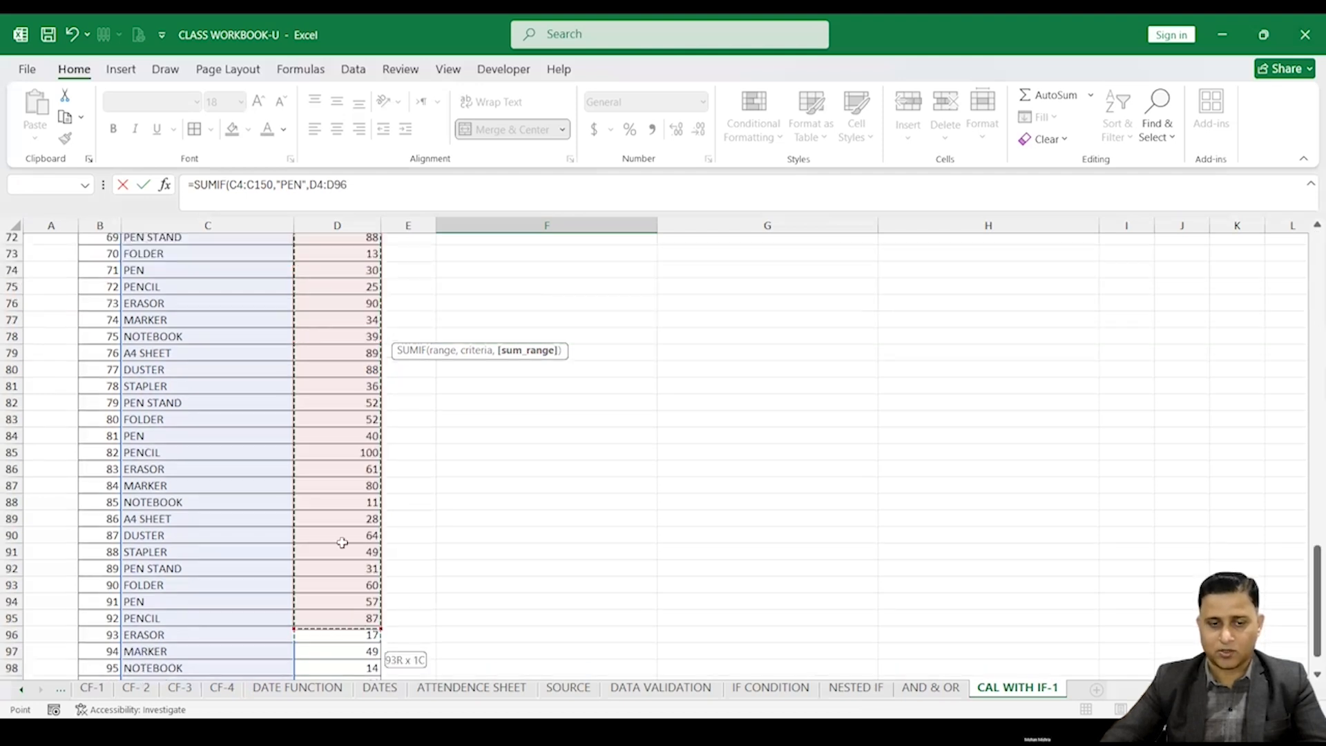
{"action": "left_click_drag", "start_coordinate": [345, 196], "coordinate": [353, 644]}
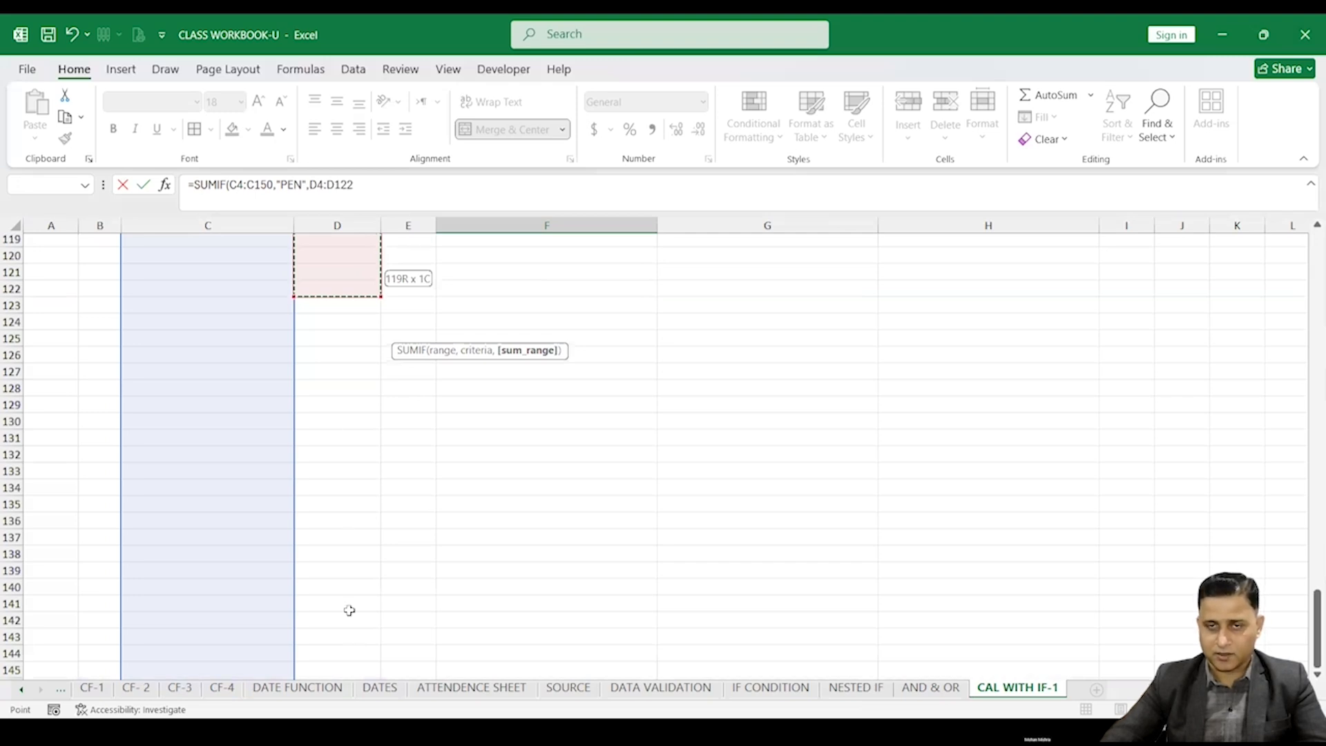
{"action": "left_click_drag", "start_coordinate": [349, 610], "coordinate": [353, 602]}
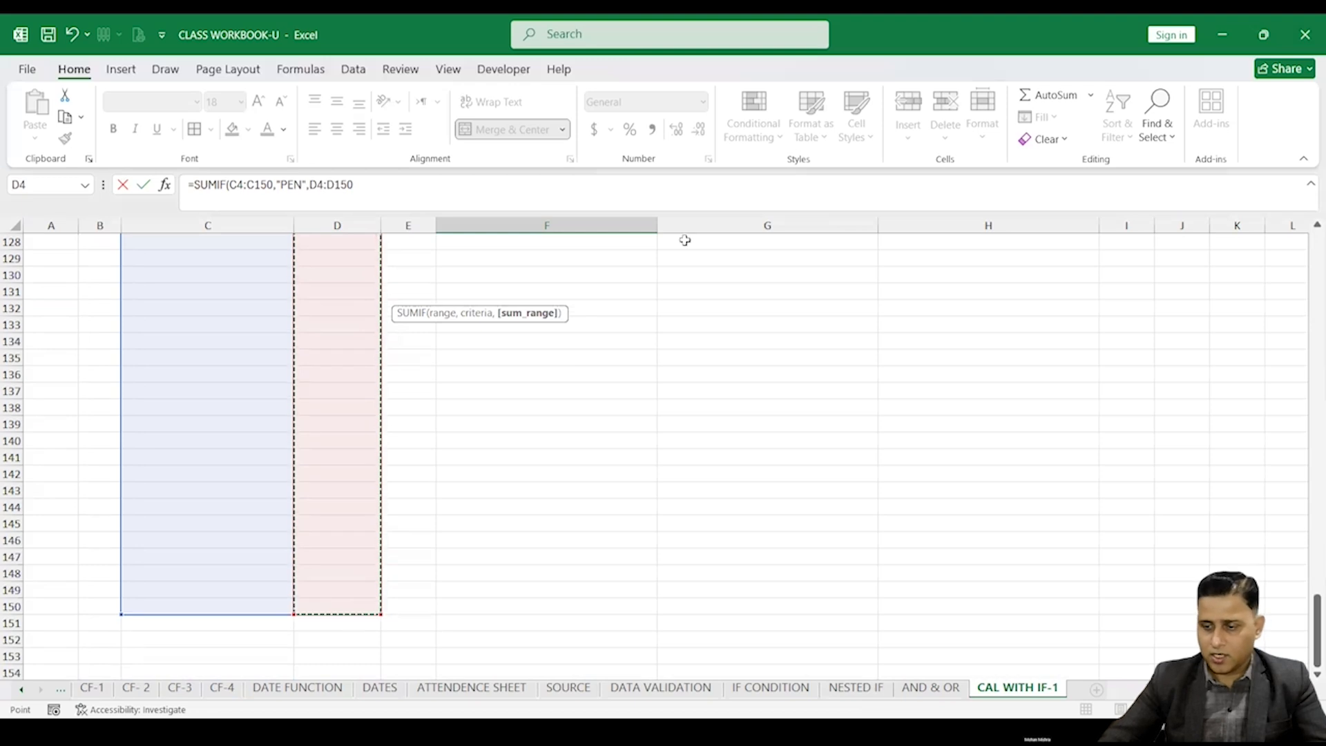
{"action": "left_click_drag", "start_coordinate": [1316, 644], "coordinate": [1284, 112]}
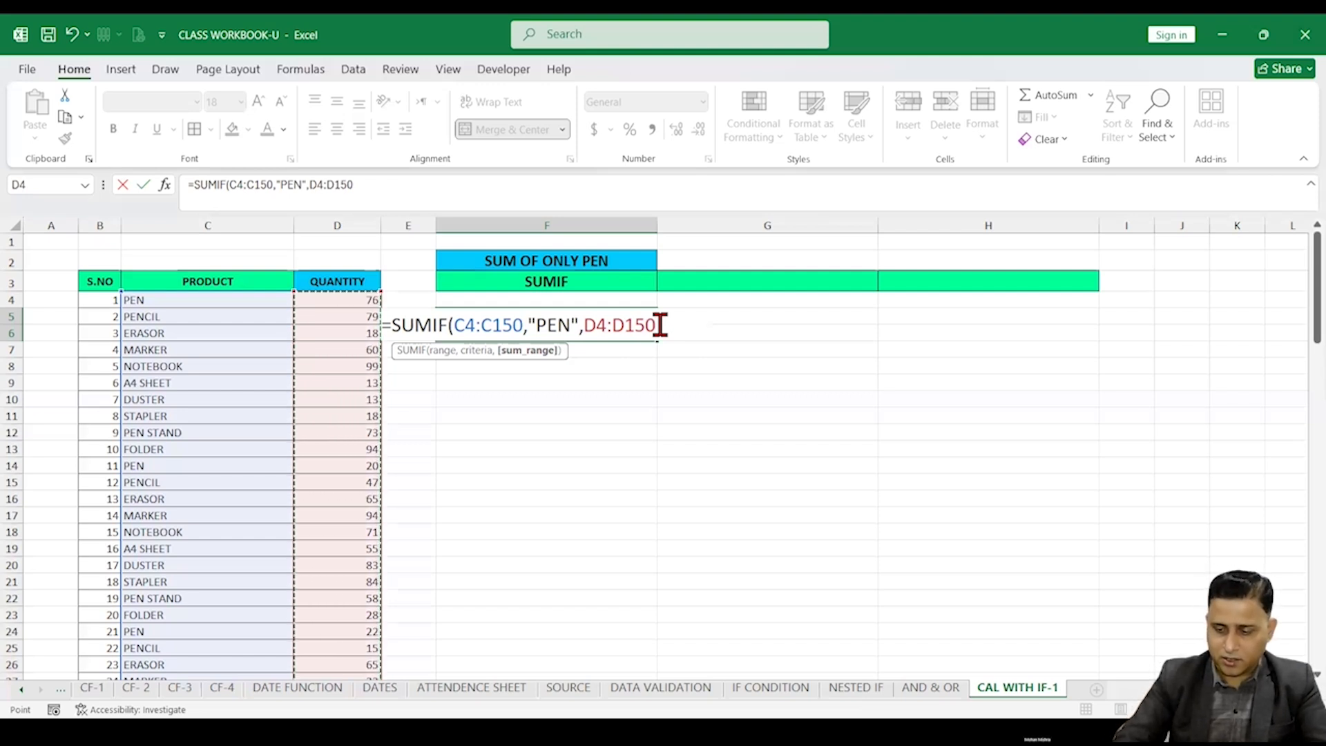
{"action": "key", "text": "Return"}
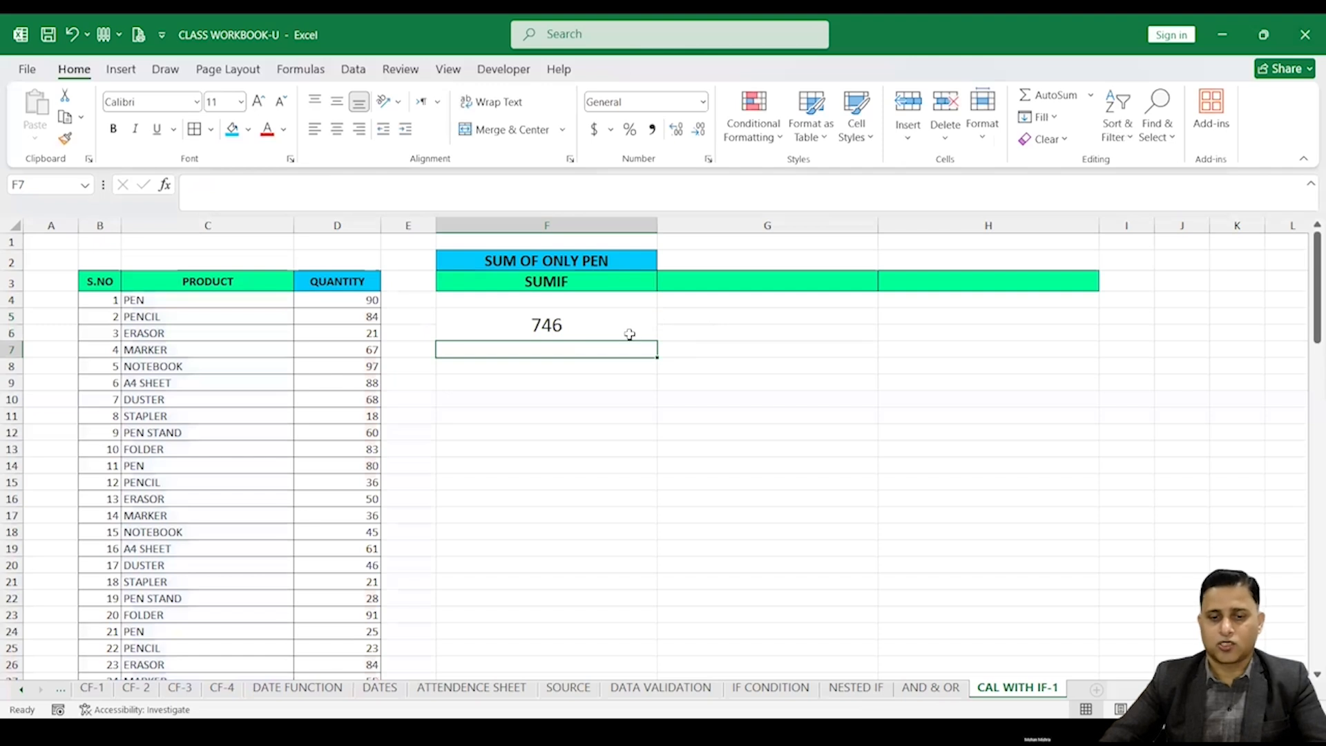
{"action": "left_click", "coordinate": [630, 334]}
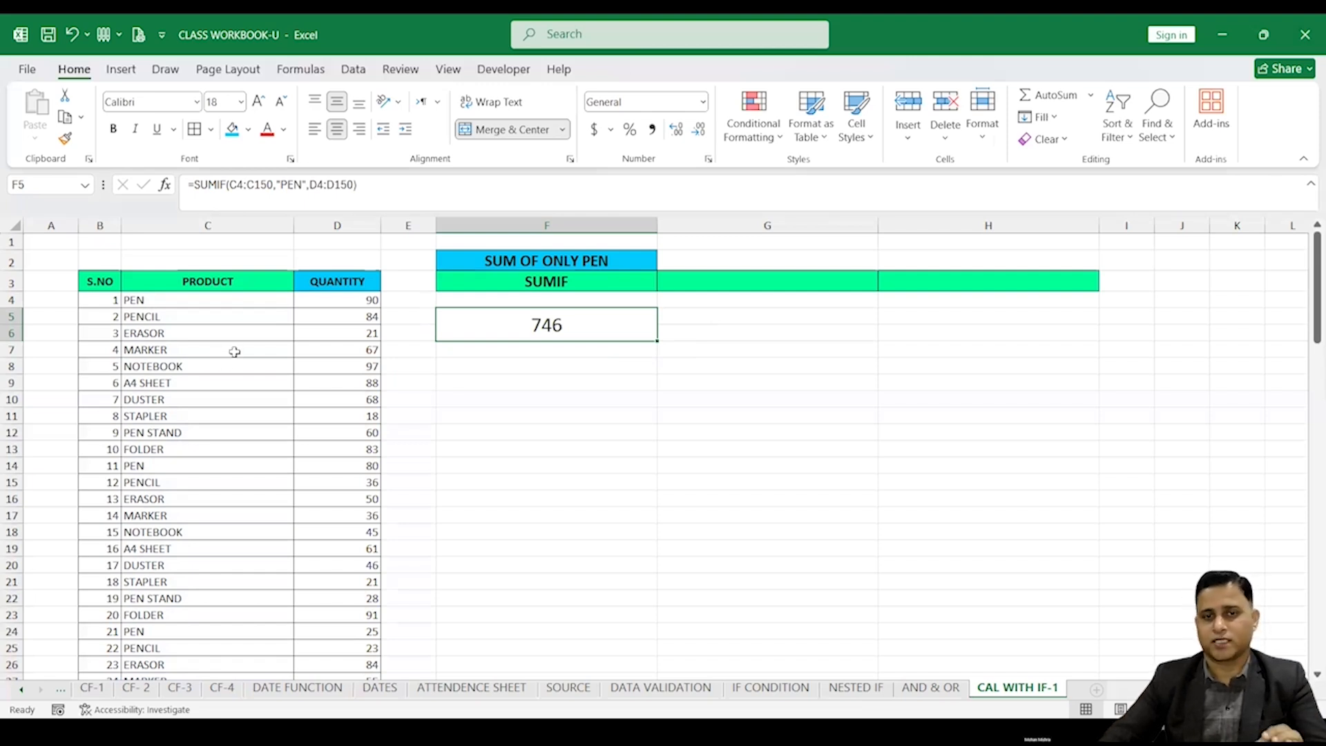
Turn on filtering for the S.NO, PRODUCT and QUANTITY table headers
{"action": "left_click", "coordinate": [252, 281]}
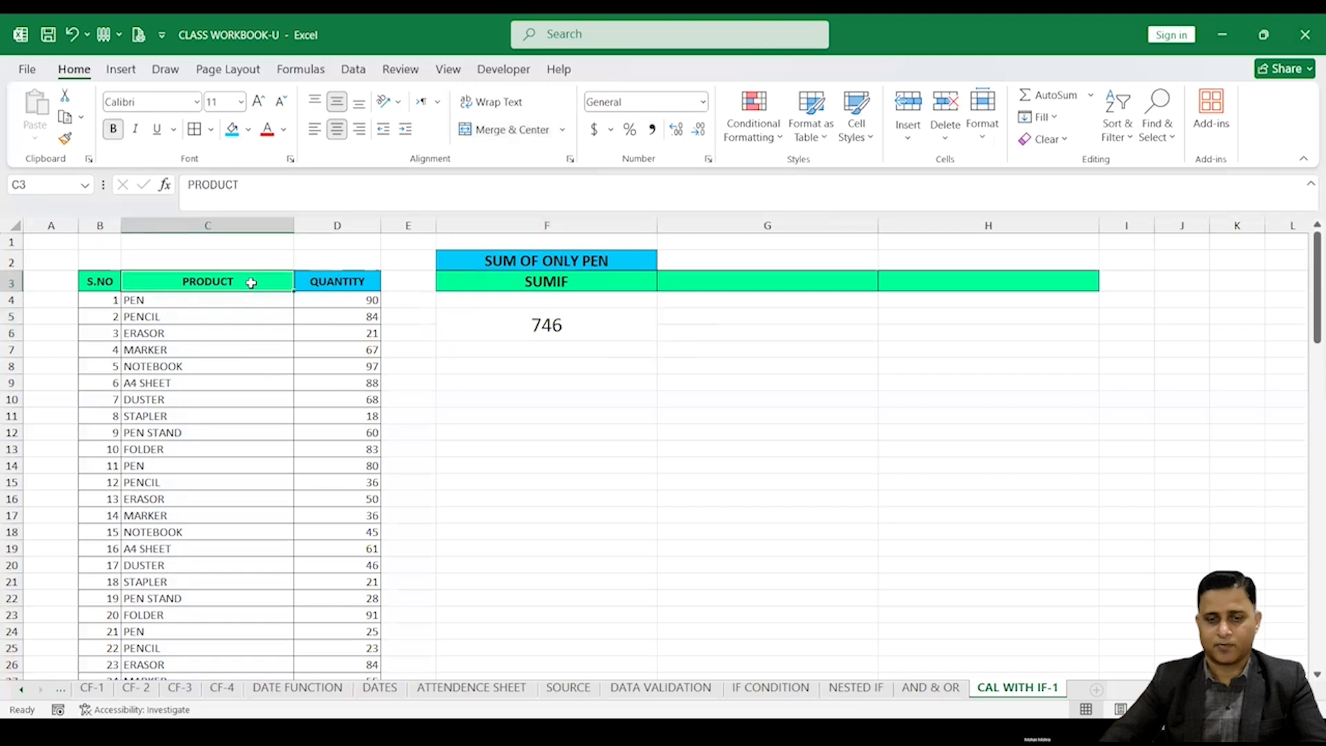
{"action": "left_click", "coordinate": [1129, 134]}
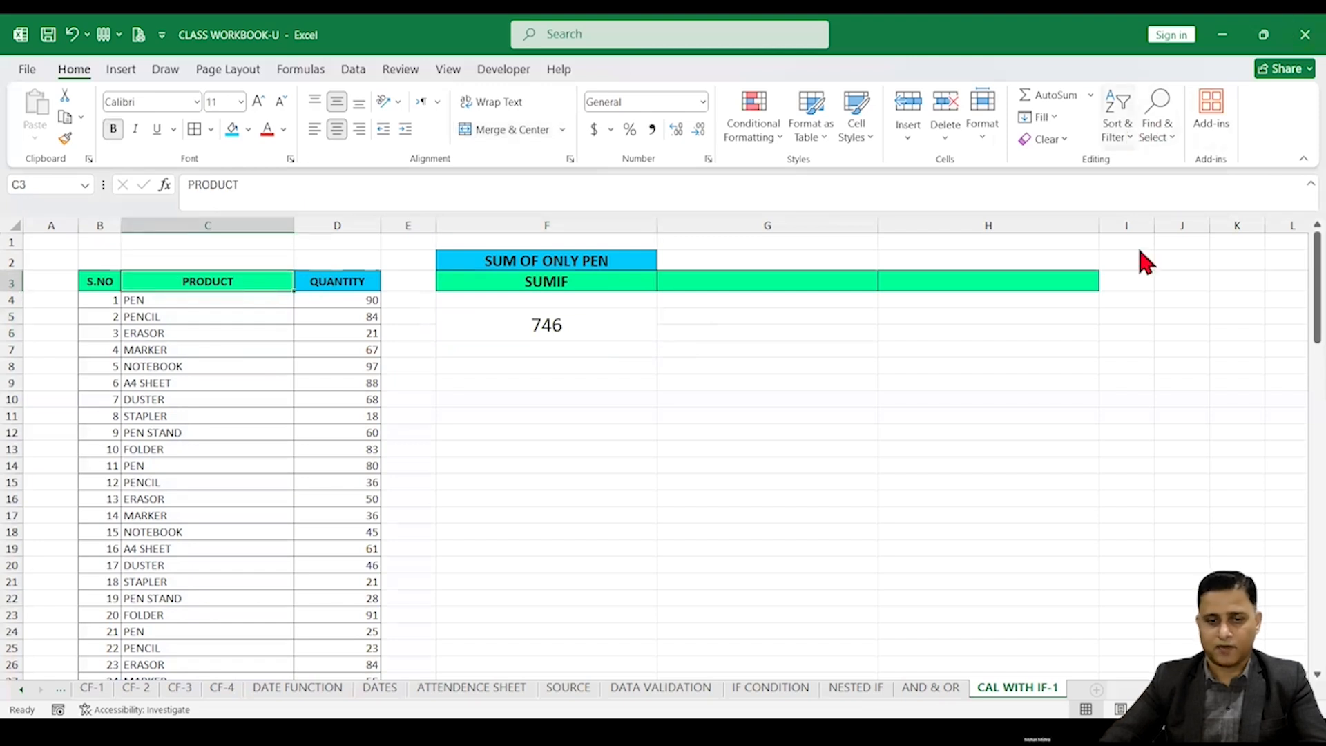
{"action": "left_click", "coordinate": [1139, 239]}
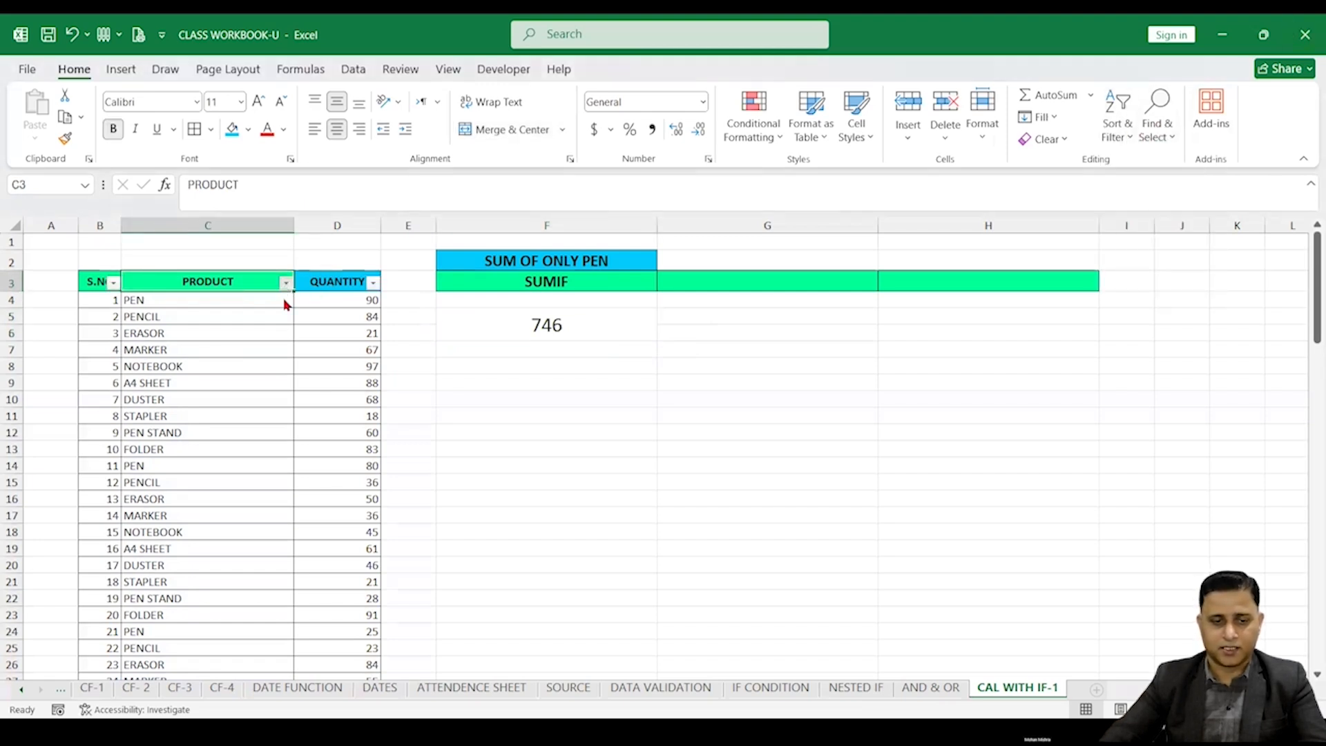
Filter the PRODUCT column to PEN only to check the sum of the visible quantities, and clear the filter
{"action": "key", "text": "alt+Down"}
{"action": "left_click", "coordinate": [109, 506]}
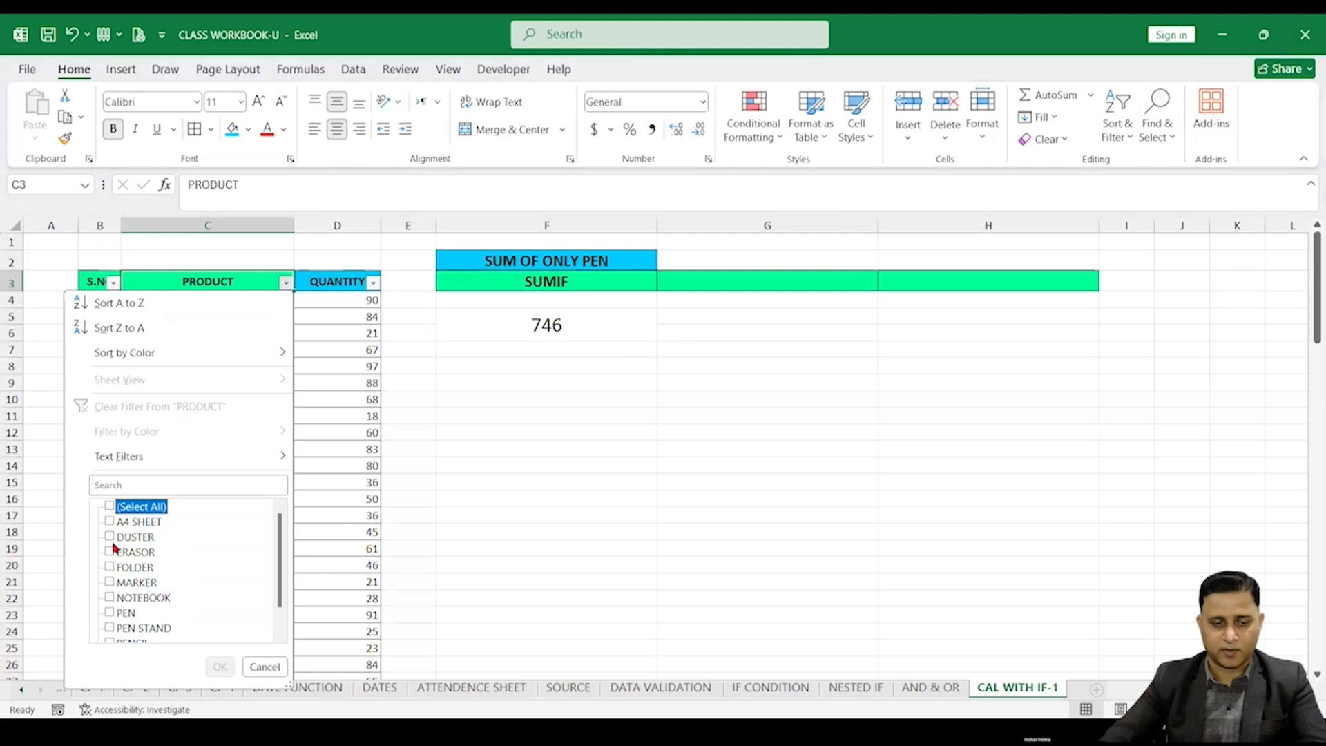
{"action": "left_click", "coordinate": [110, 613]}
{"action": "left_click", "coordinate": [219, 667]}
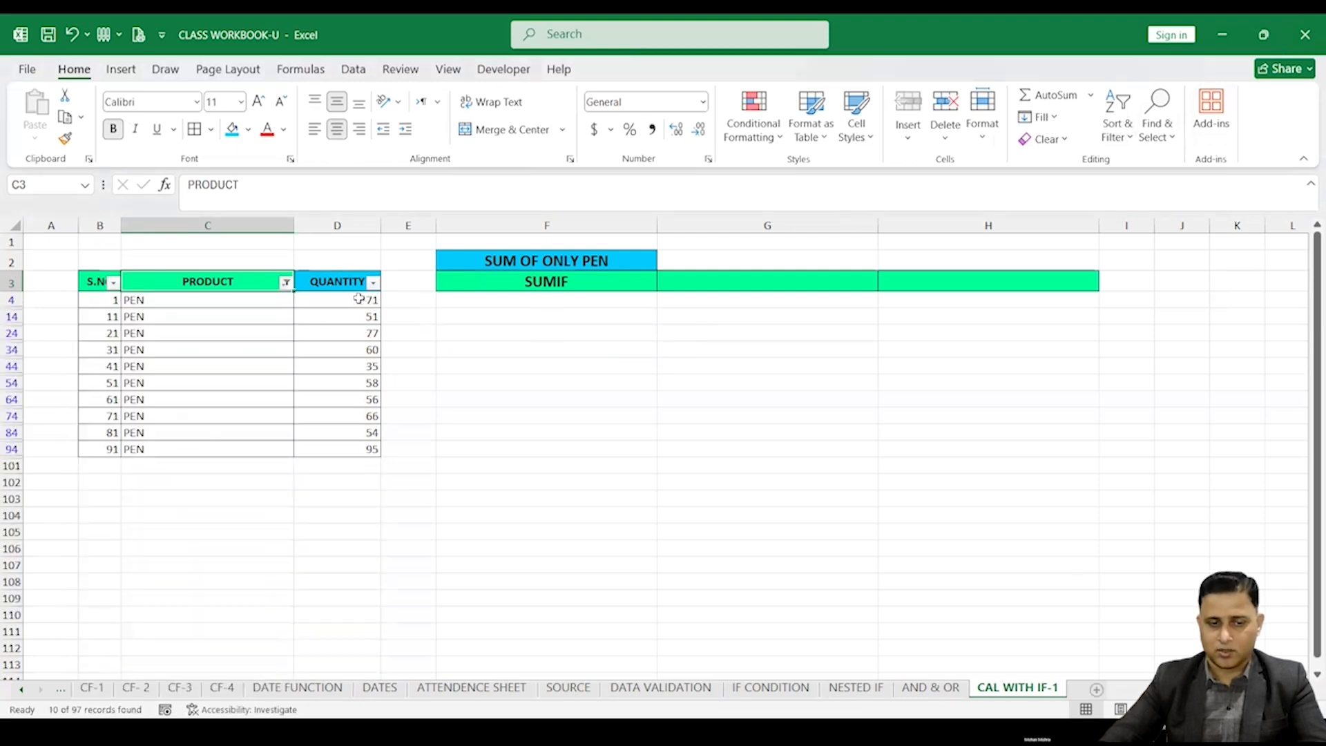
{"action": "left_click_drag", "start_coordinate": [352, 302], "coordinate": [349, 450]}
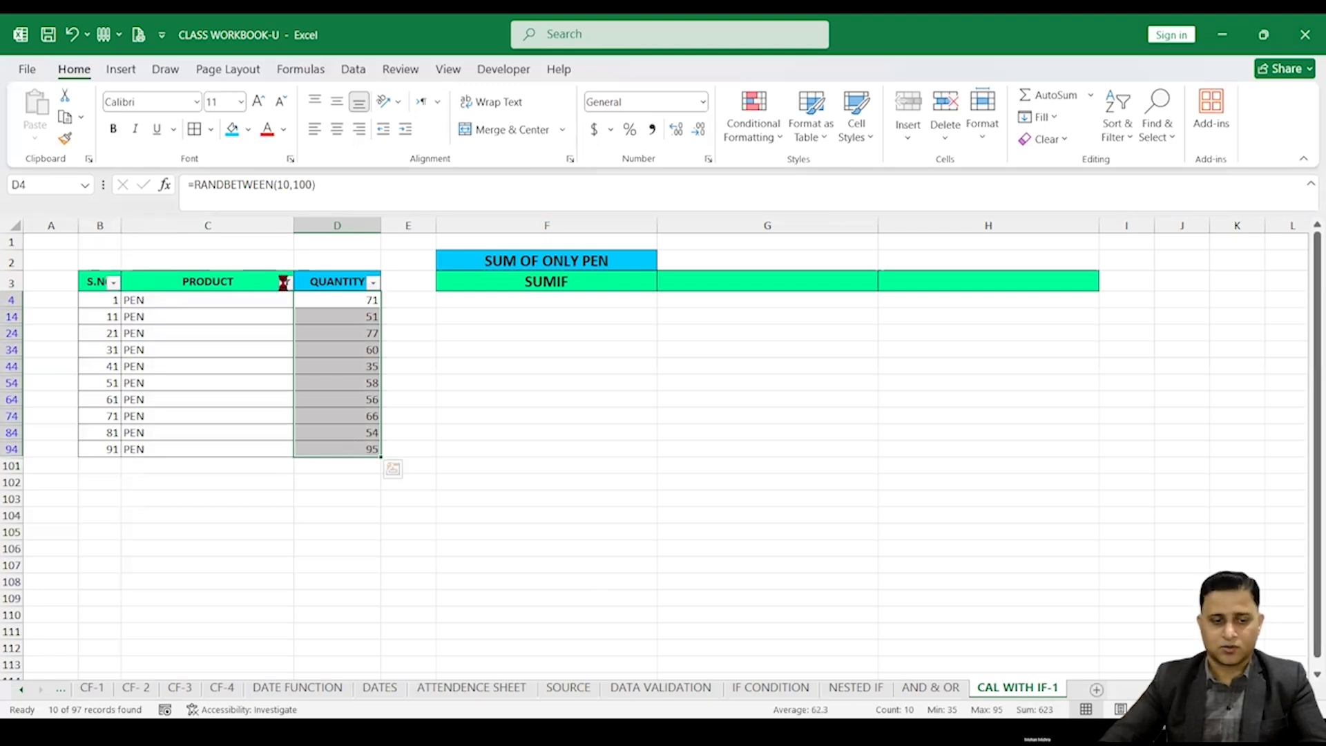
{"action": "left_click", "coordinate": [284, 282]}
{"action": "left_click", "coordinate": [173, 408]}
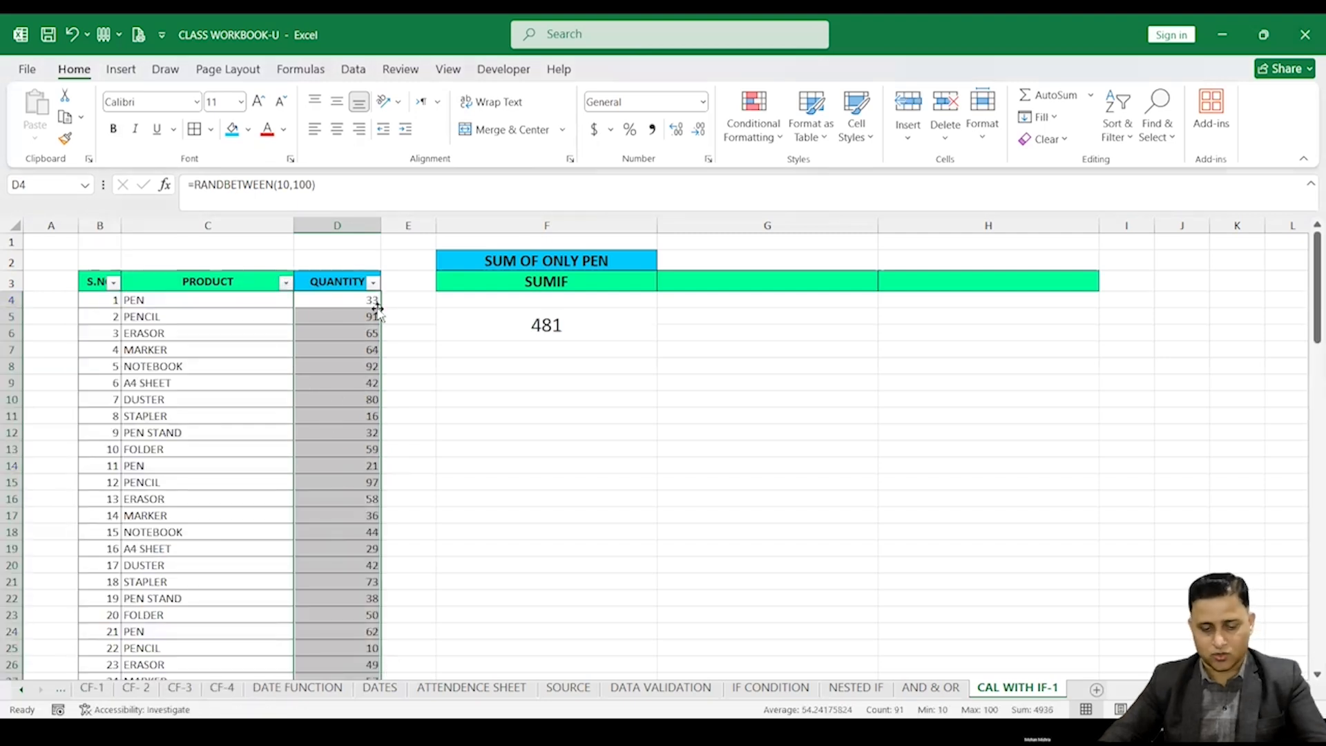
Replace the RANDBETWEEN formulas in quantity cells D4:D94 with their current values
{"action": "key", "text": "ctrl+c"}
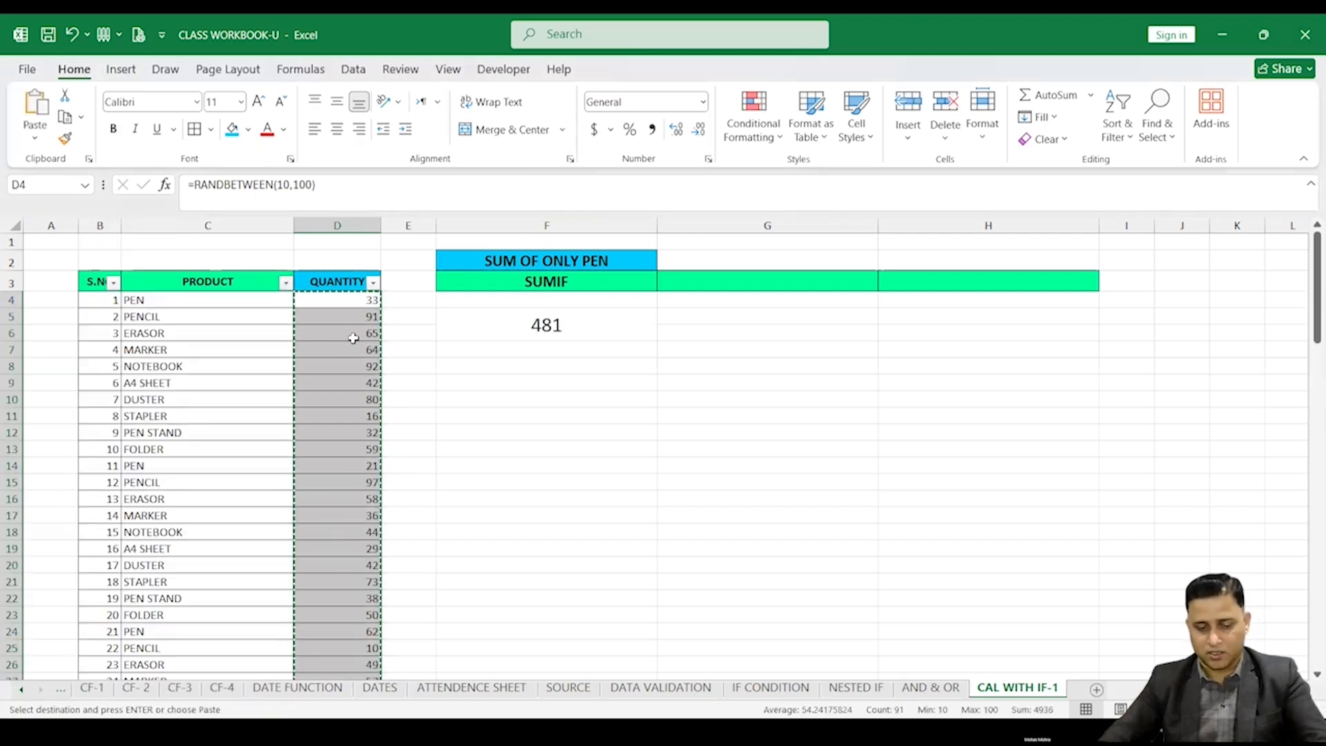
{"action": "right_click", "coordinate": [328, 301]}
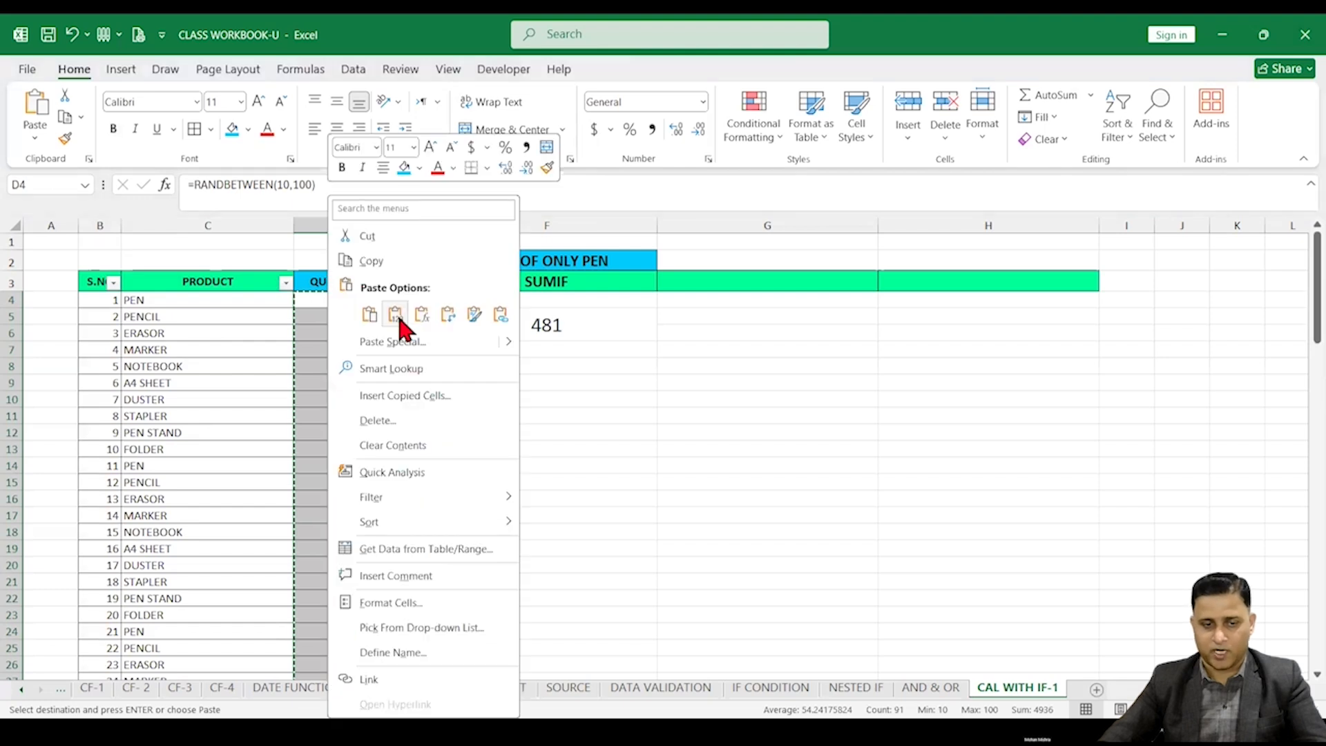
{"action": "left_click", "coordinate": [396, 309]}
{"action": "left_click", "coordinate": [543, 332]}
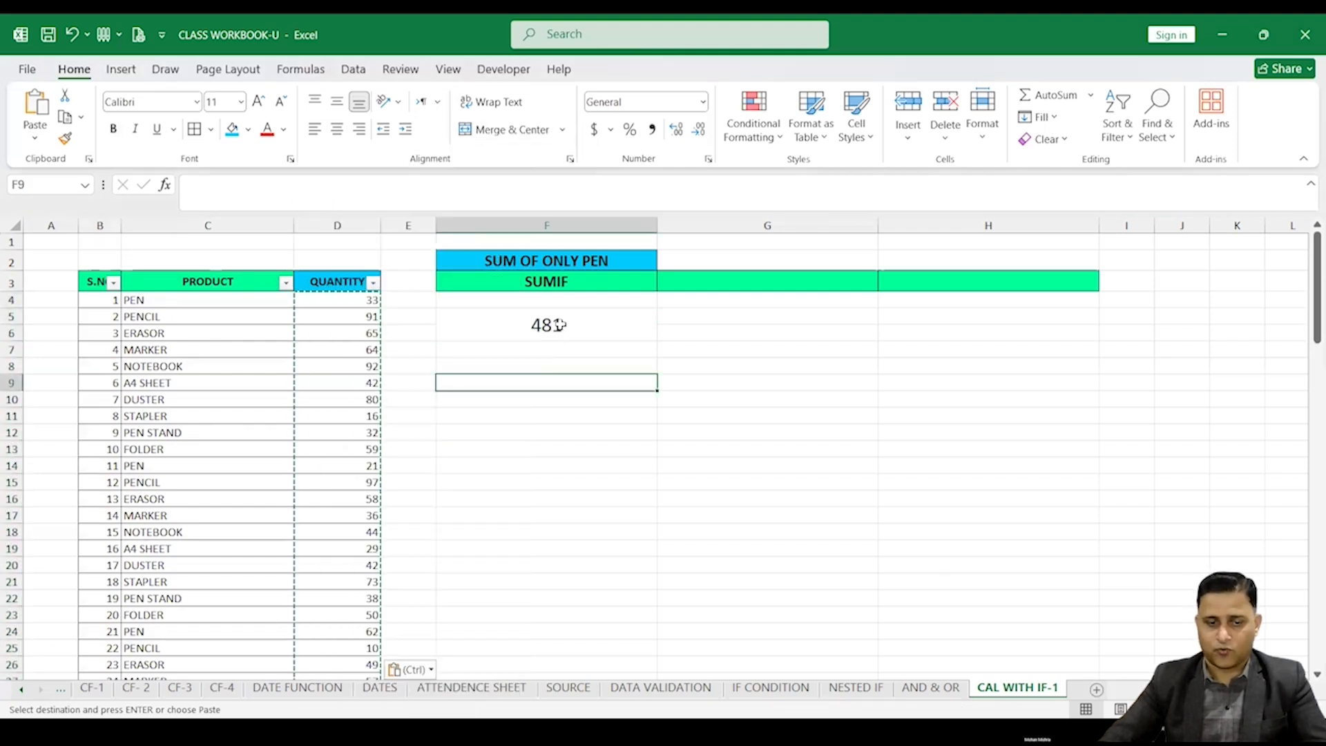
Filter PRODUCT to PEN again, compare the fixed quantities' sum with the SUMIF result, and restore the full list
{"action": "left_click", "coordinate": [286, 284]}
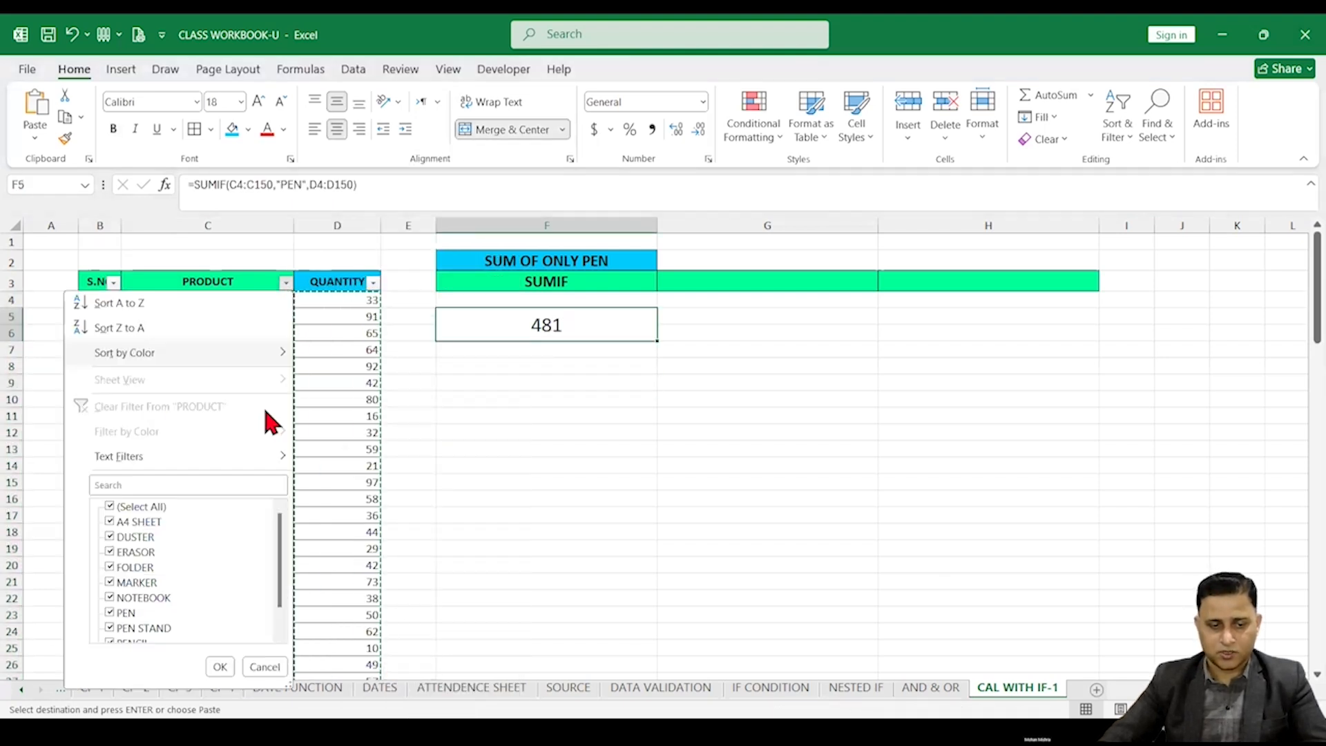
{"action": "left_click", "coordinate": [109, 507]}
{"action": "left_click", "coordinate": [108, 613]}
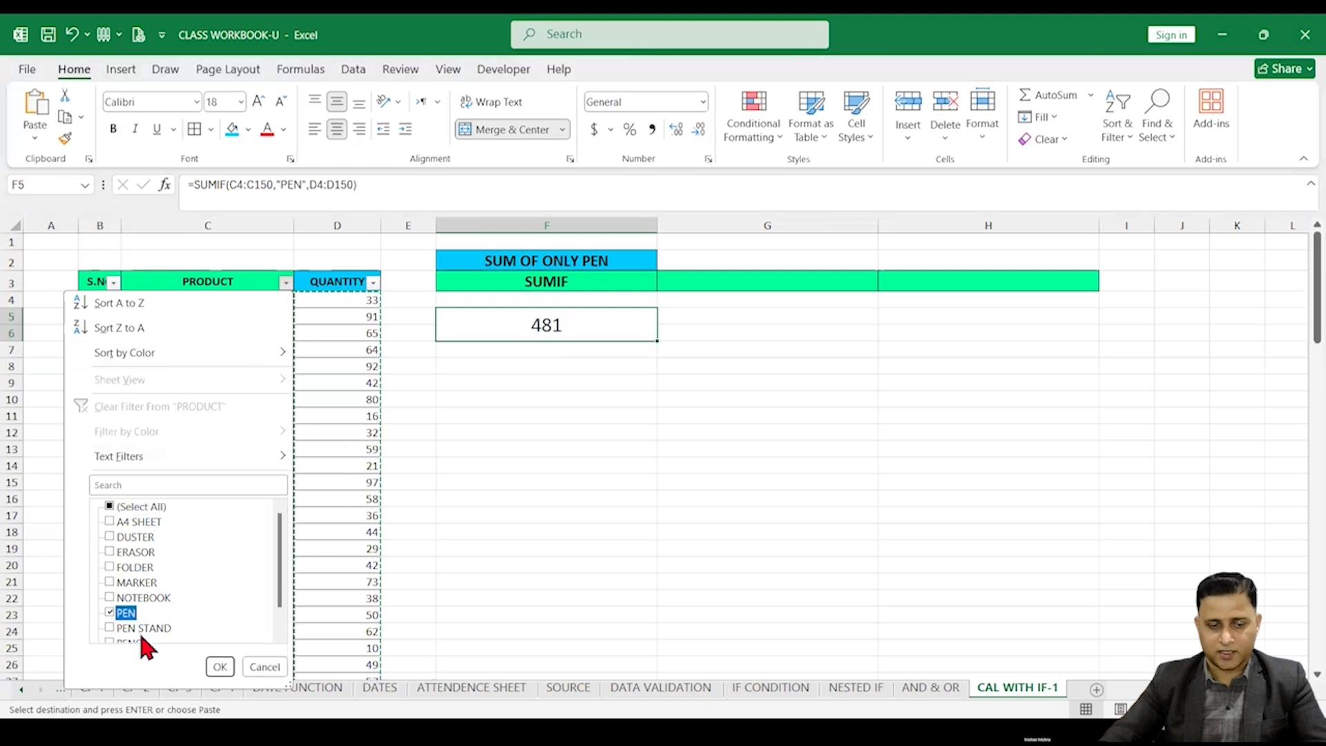
{"action": "left_click", "coordinate": [223, 653]}
{"action": "left_click_drag", "start_coordinate": [372, 300], "coordinate": [366, 449]}
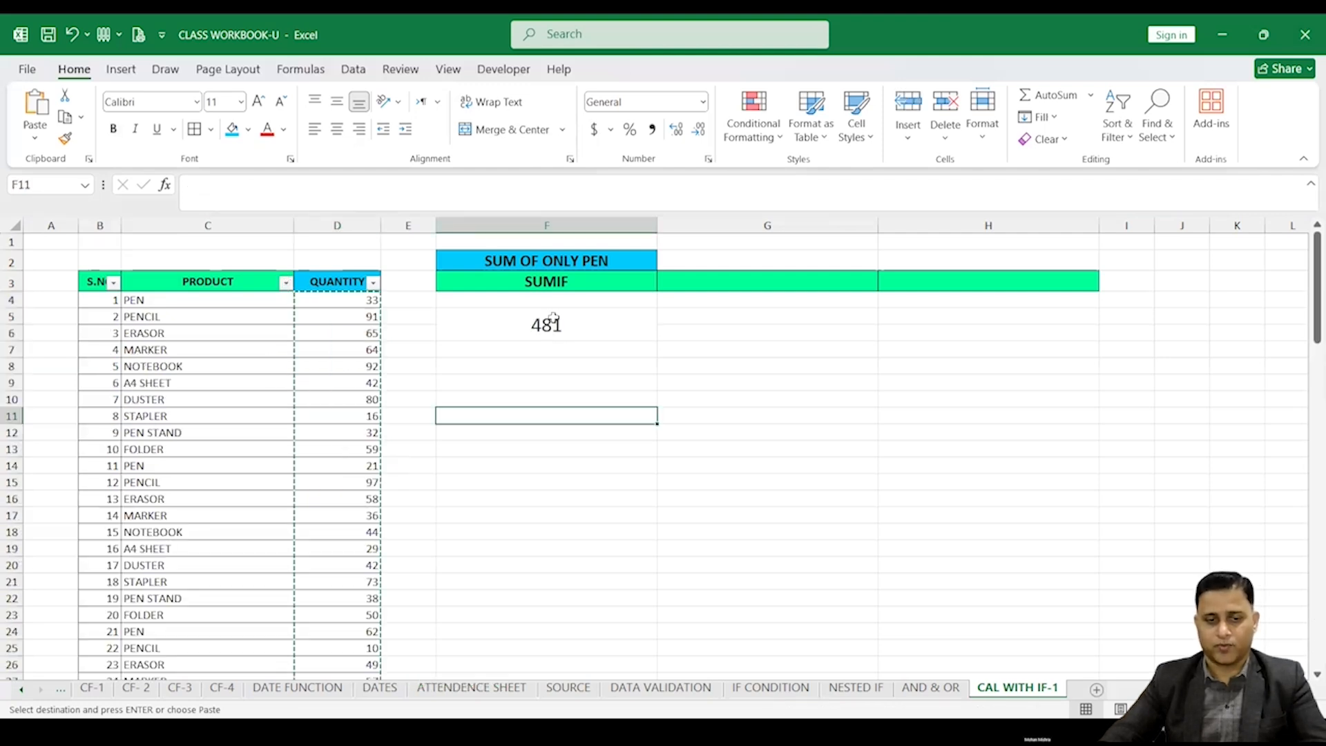
{"action": "left_click", "coordinate": [484, 335]}
{"action": "left_click", "coordinate": [489, 398]}
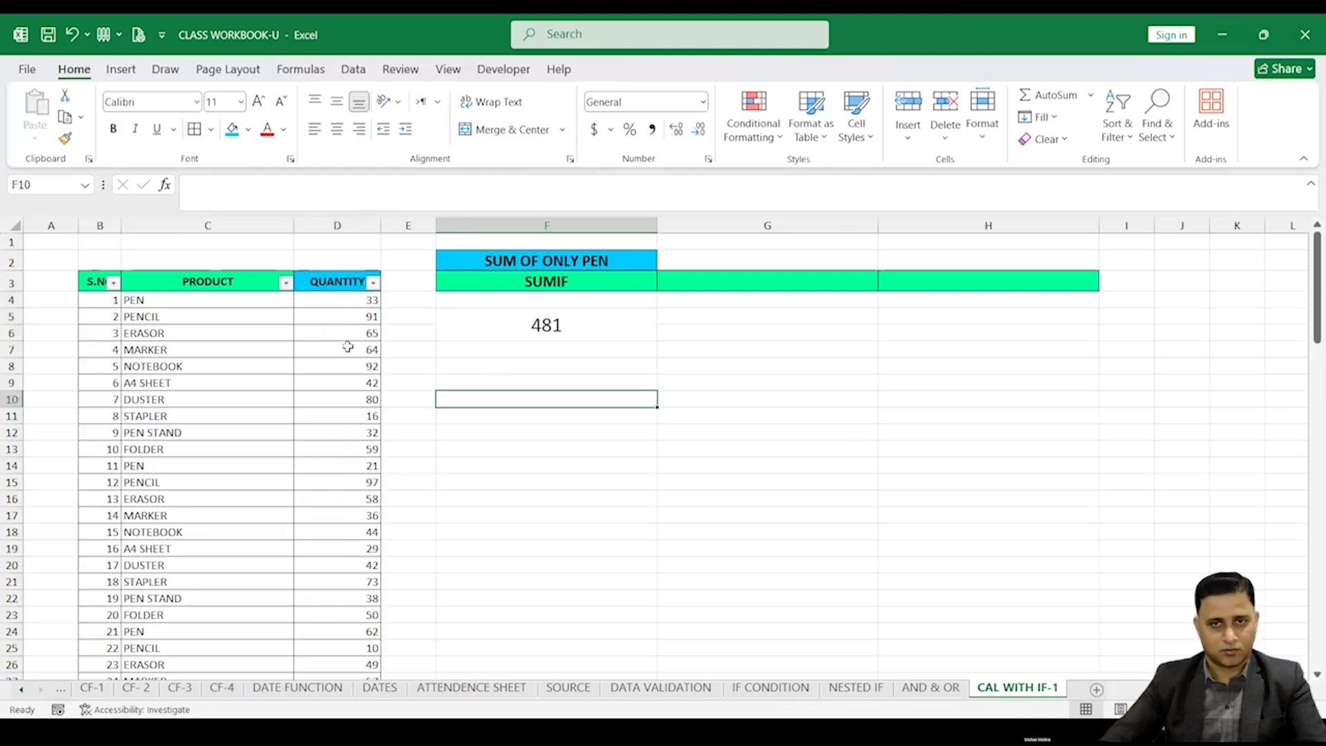
Copy the SUMIF formula text from F5 without its equals sign, leaving the formula as it is
{"action": "left_click", "coordinate": [557, 325]}
{"action": "left_click_drag", "start_coordinate": [373, 185], "coordinate": [193, 184]}
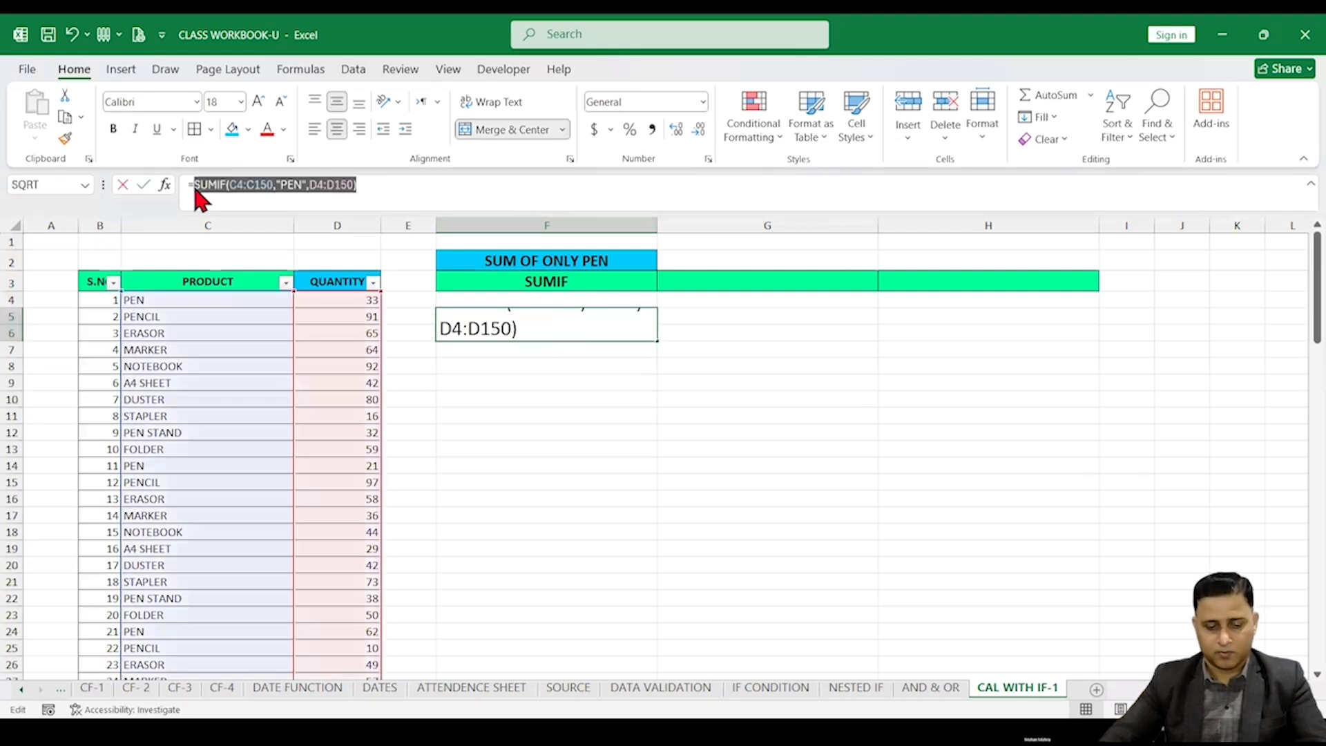
{"action": "key", "text": "ctrl+c"}
{"action": "key", "text": "Return"}
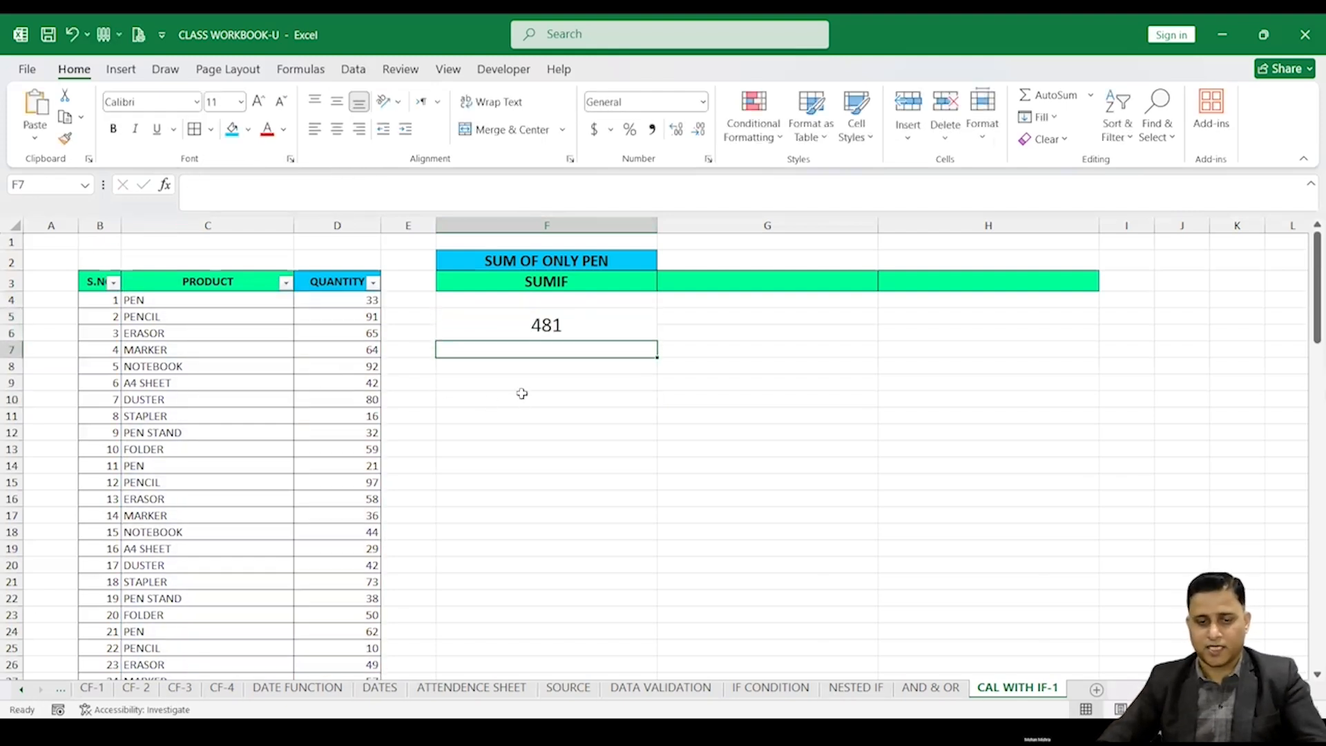
Paste the formula text SUMIF(C4:C150,"PEN",D4:D150) into F8 and center it horizontally
{"action": "left_click", "coordinate": [515, 366]}
{"action": "key", "text": "ctrl+v"}
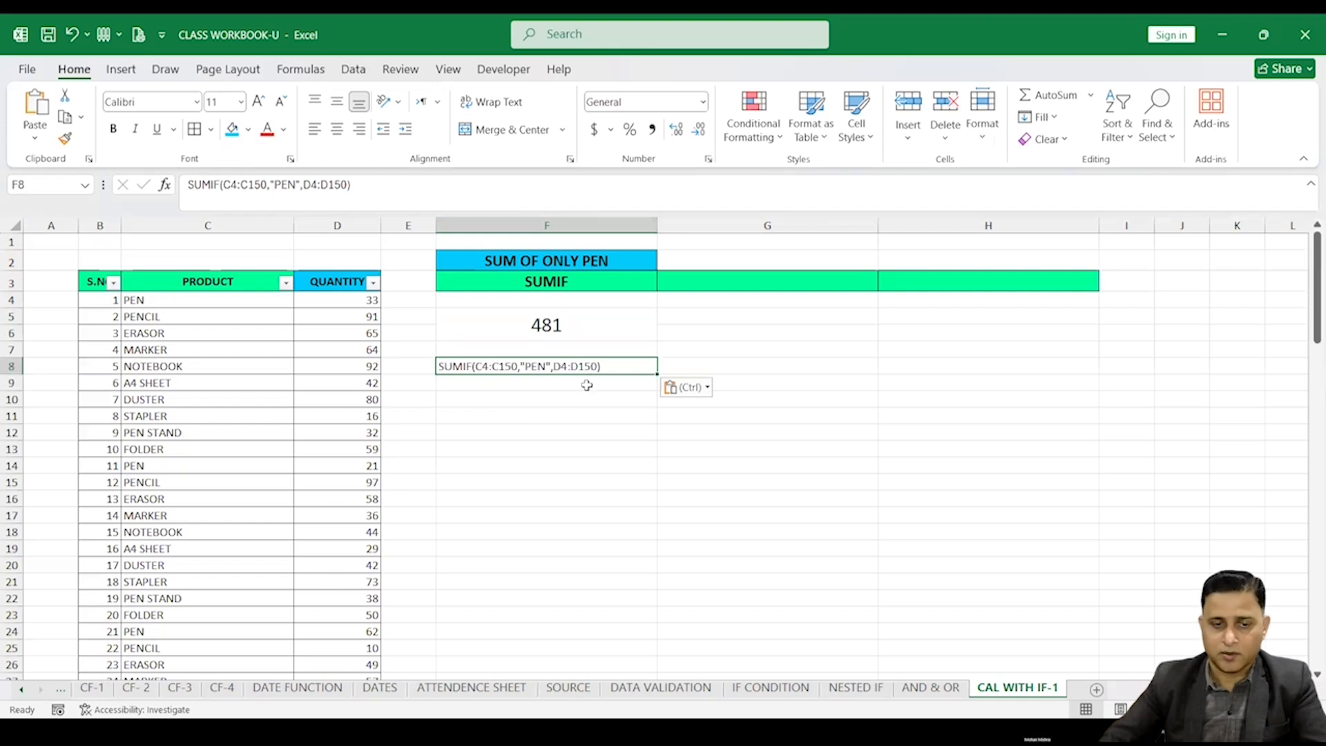
{"action": "left_click", "coordinate": [340, 131]}
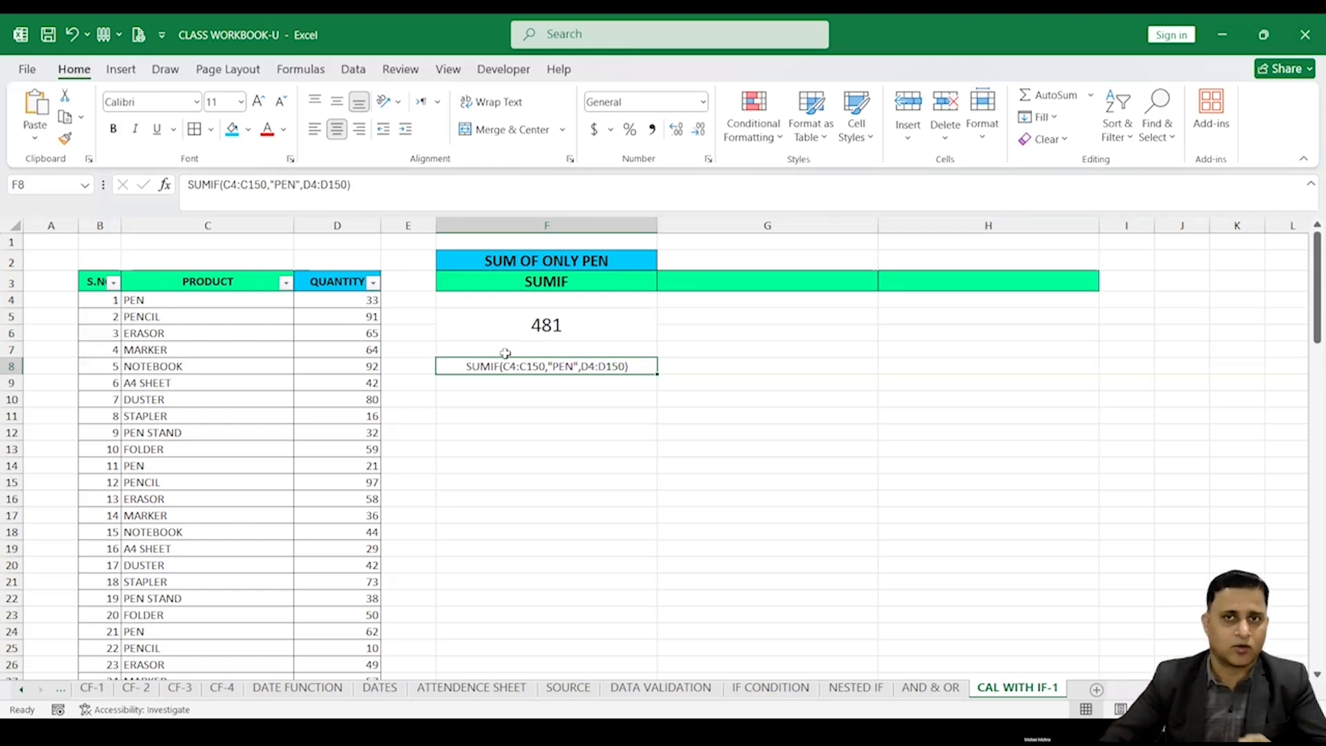
{"action": "left_click", "coordinate": [795, 433]}
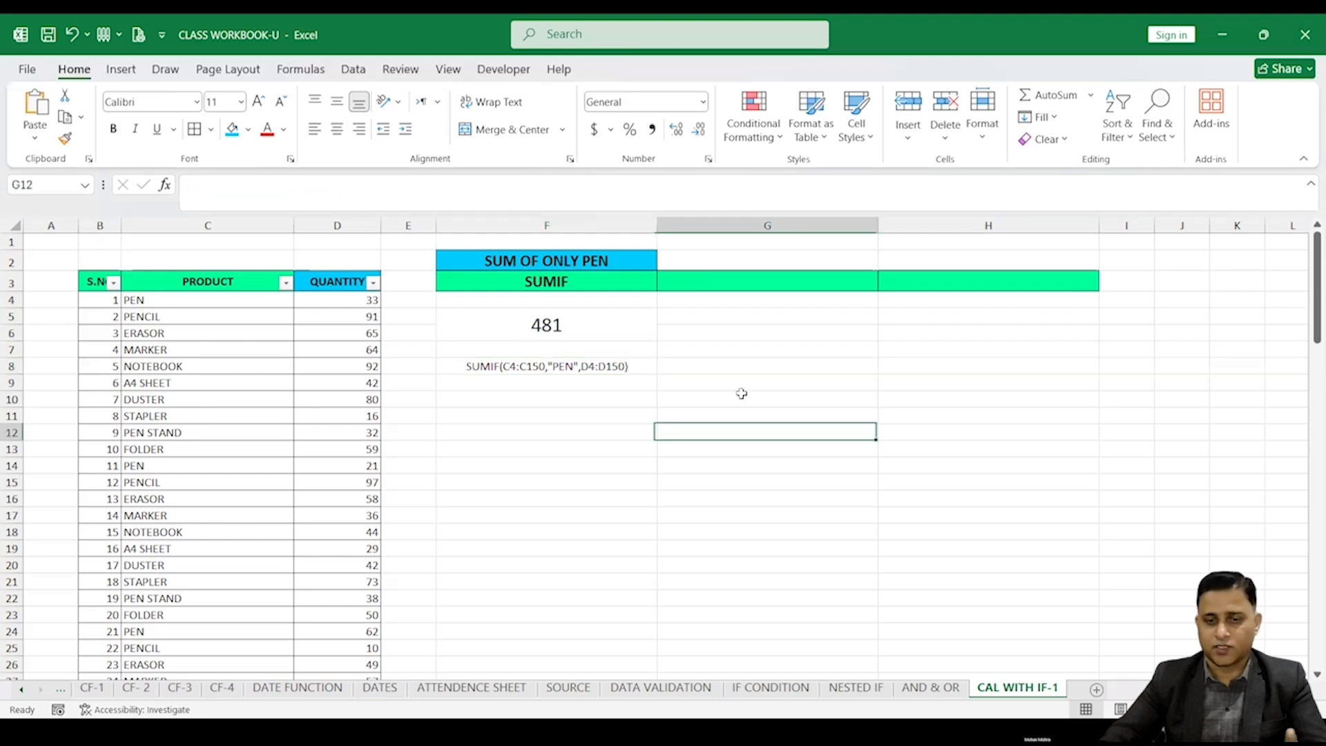
Enter the heading "HOW MANY TIME PEN SOLD" in cell G2
{"action": "left_click", "coordinate": [741, 262]}
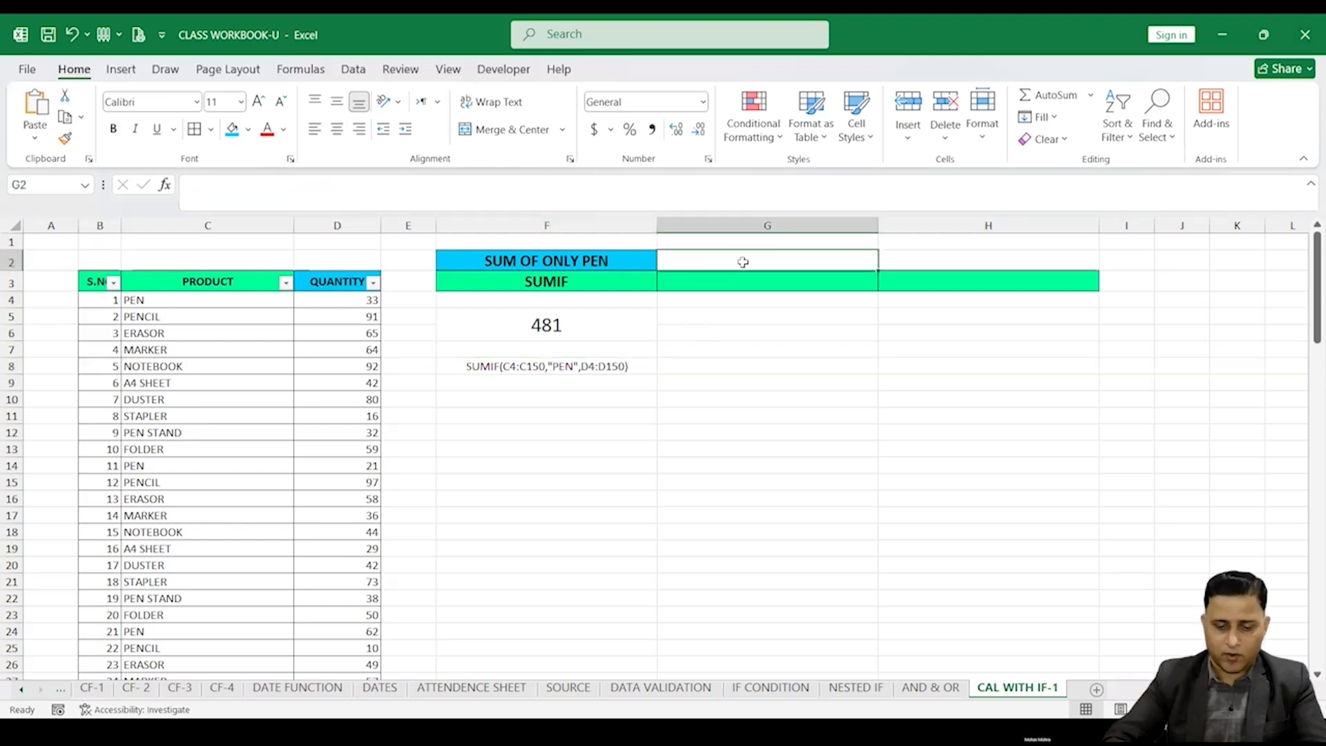
{"action": "type", "text": "HO"}
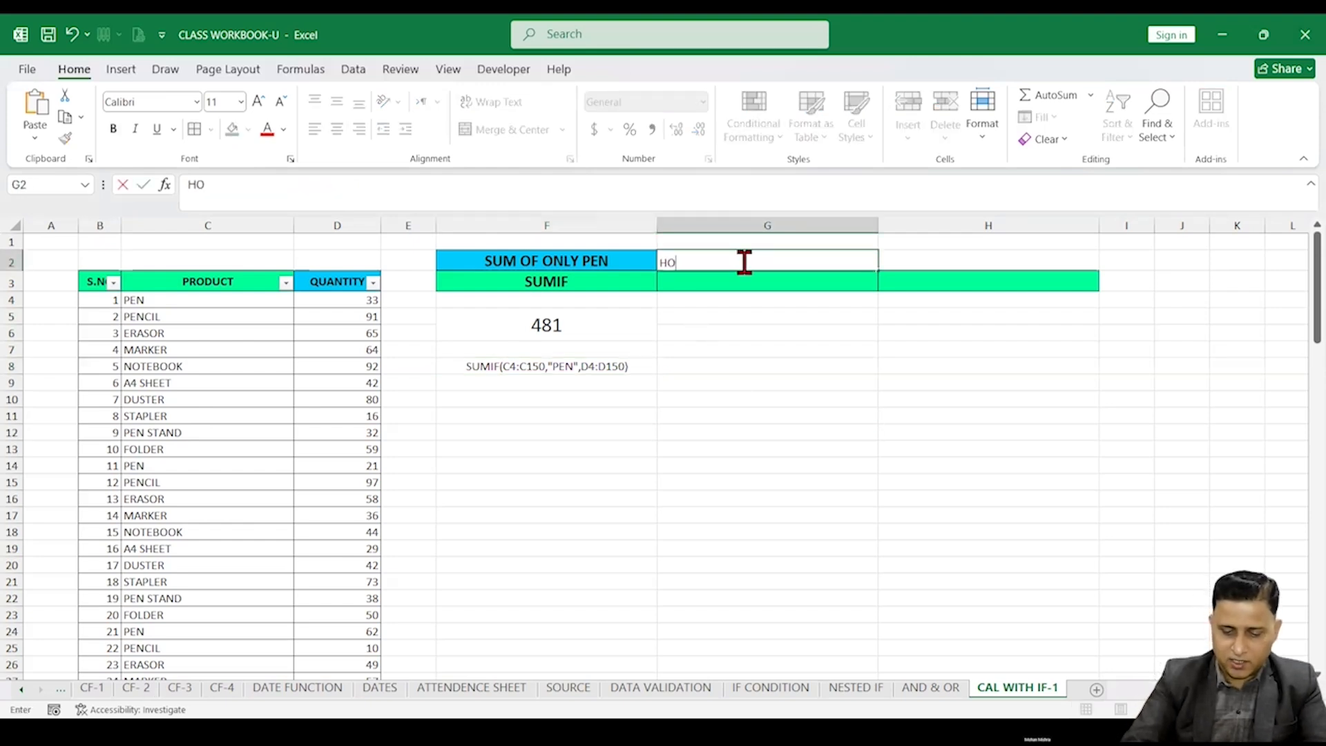
{"action": "type", "text": "W MANY TI"}
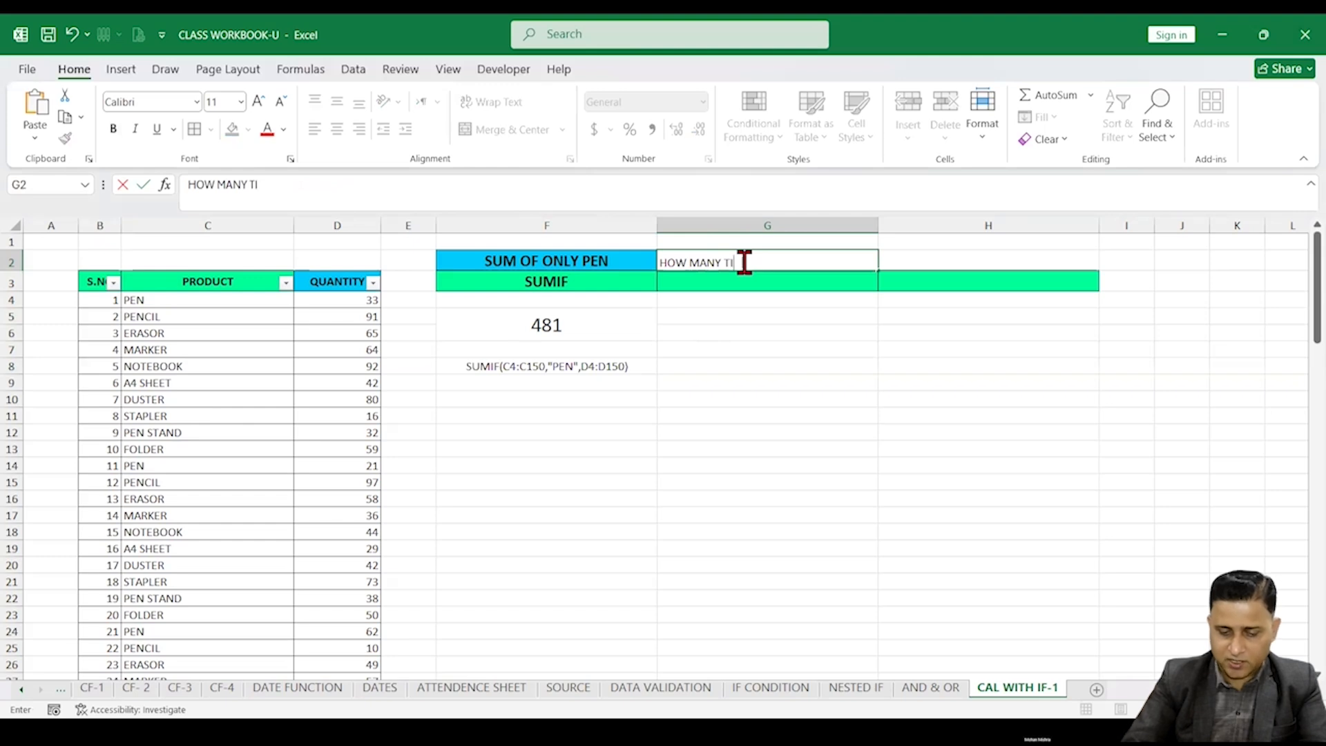
{"action": "type", "text": "ME"}
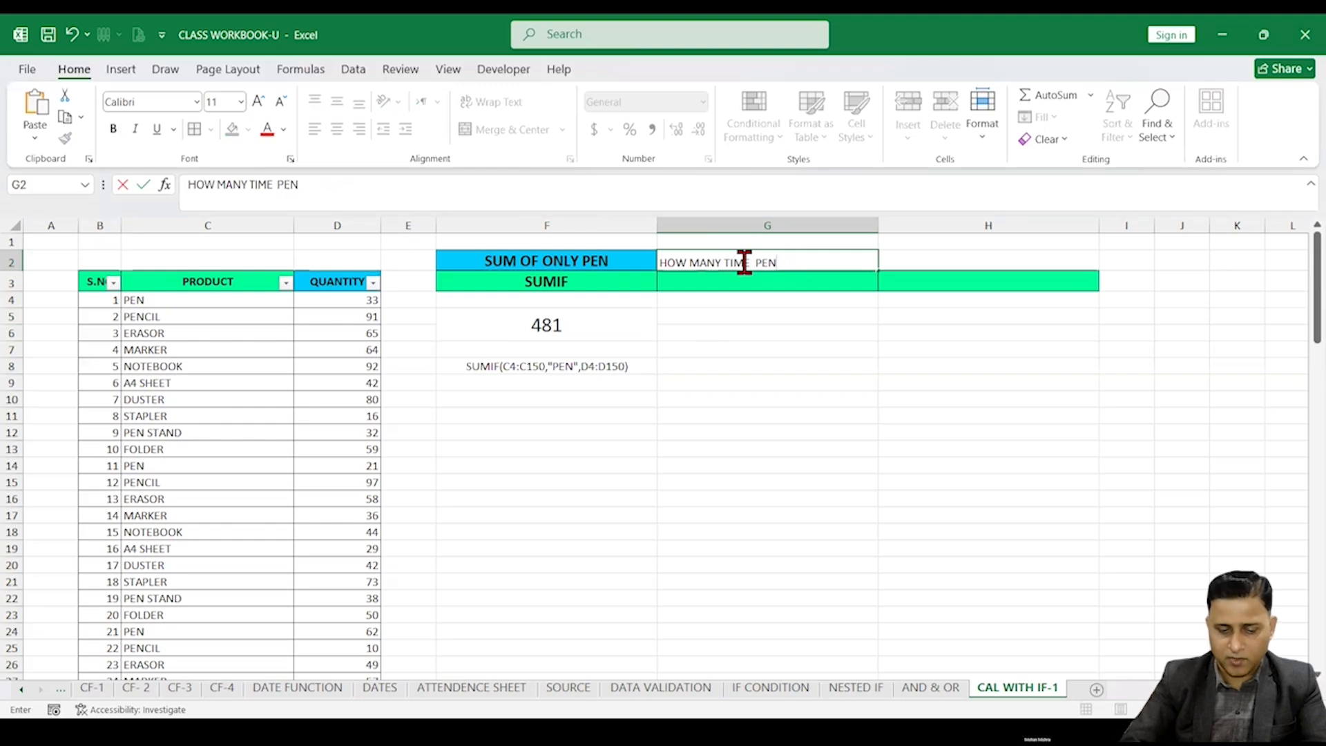
{"action": "type", "text": "PEN SOLD"}
{"action": "left_click", "coordinate": [690, 498]}
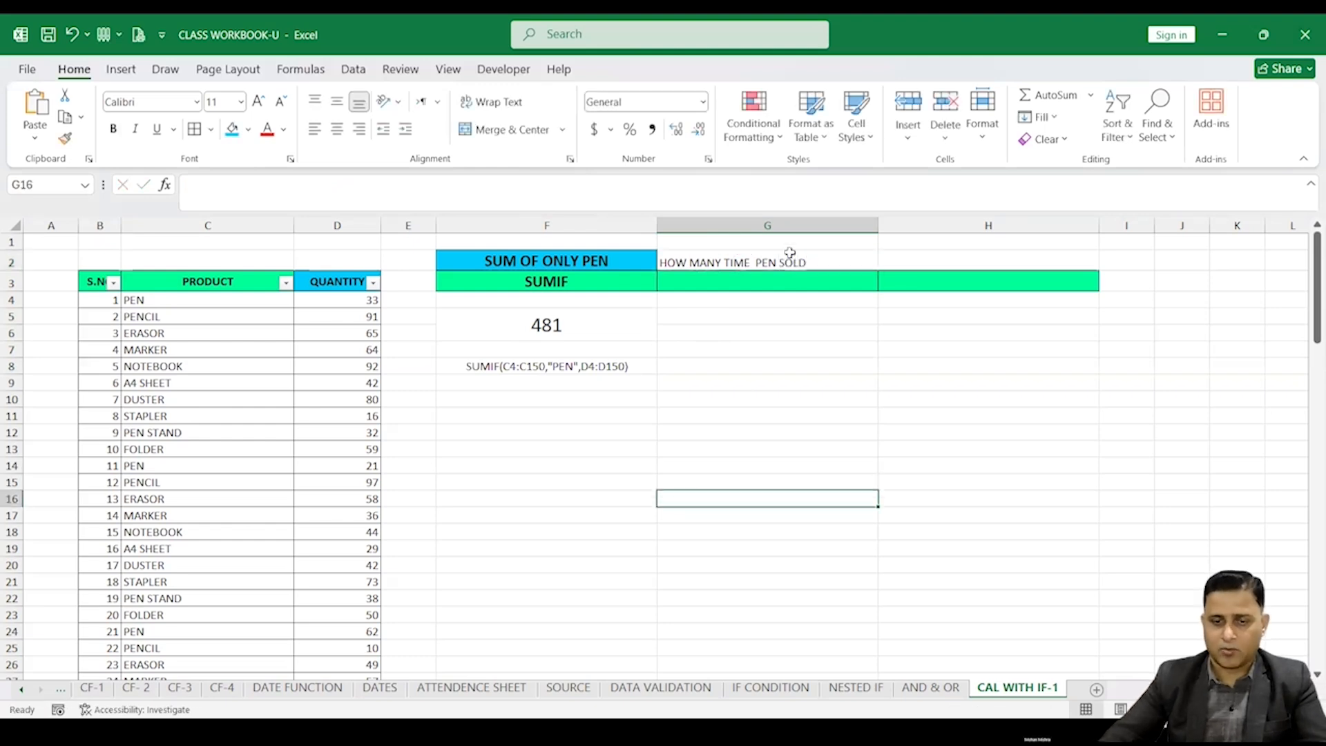
Copy the cell formatting of the SUM OF ONLY PEN heading in F2 onto G2
{"action": "left_click", "coordinate": [787, 261]}
{"action": "left_click", "coordinate": [617, 259]}
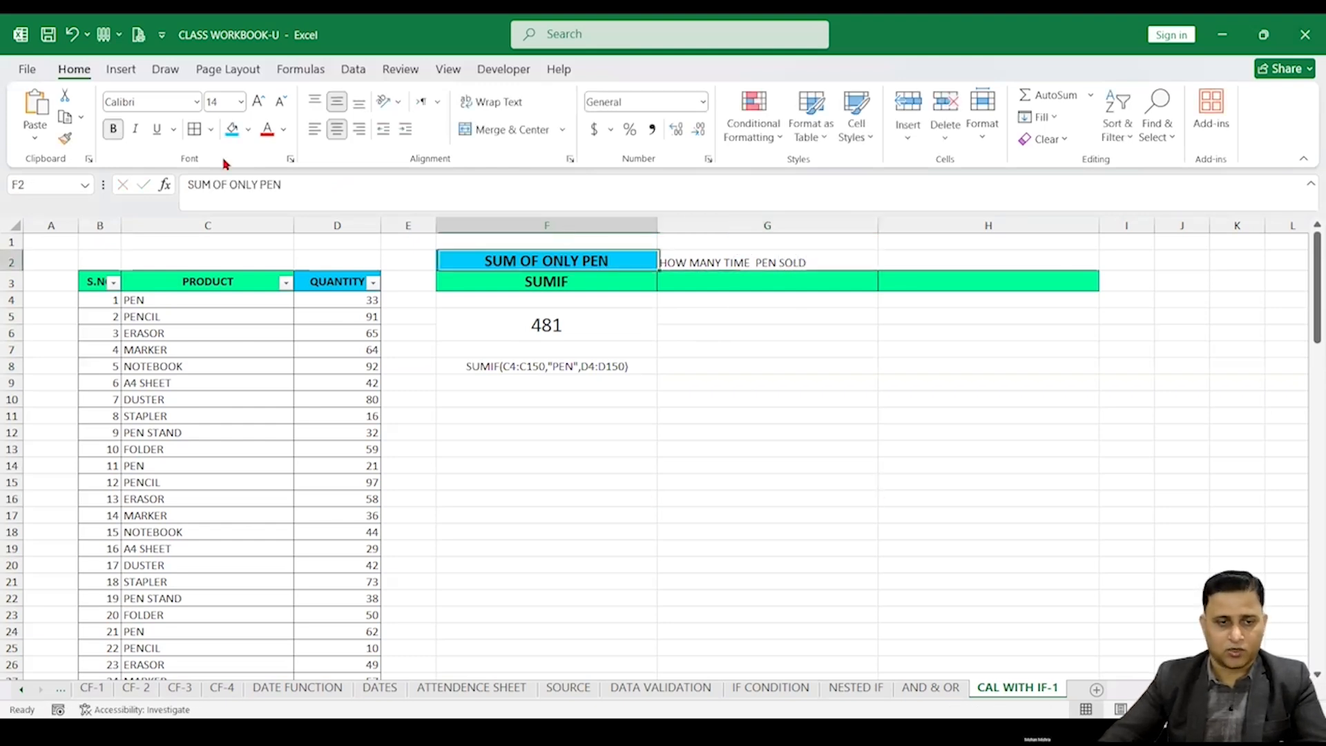
{"action": "left_click", "coordinate": [68, 134]}
{"action": "left_click", "coordinate": [788, 262]}
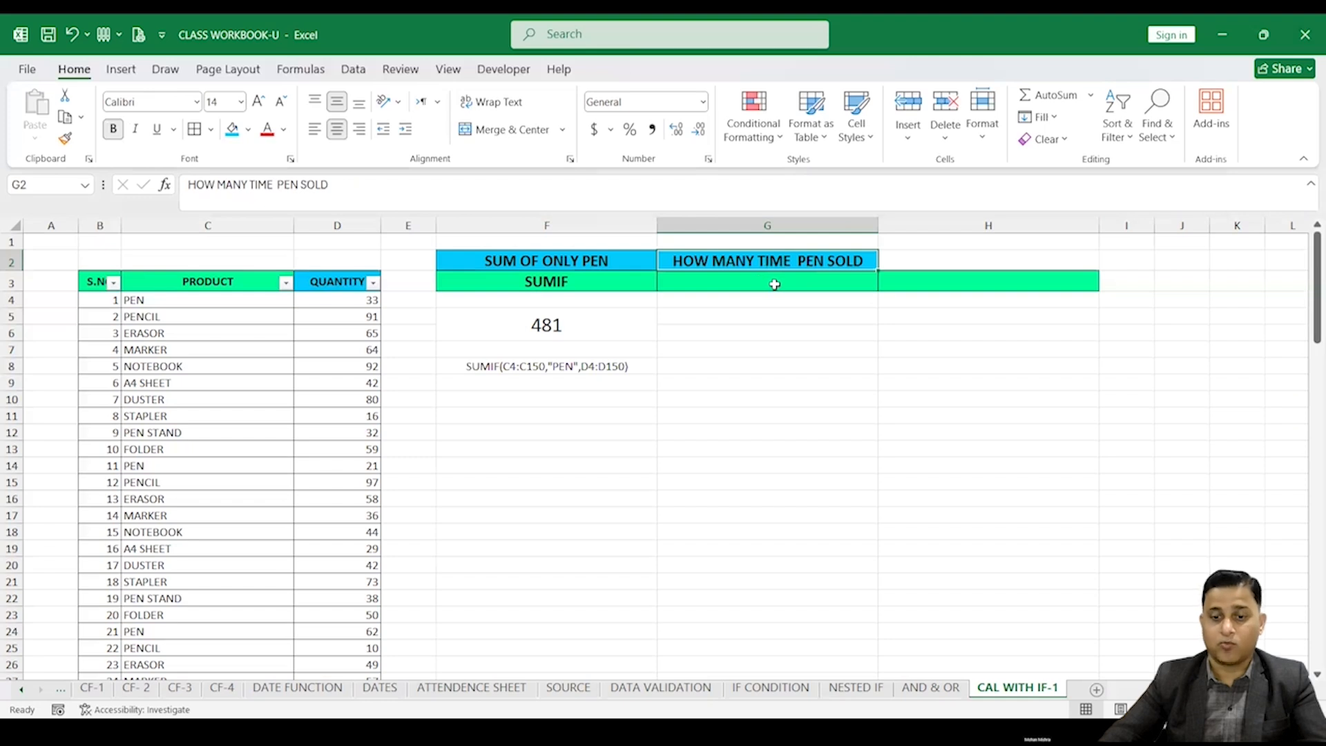
Enter the subheading COUNTIF in cell G3
{"action": "left_click", "coordinate": [775, 285]}
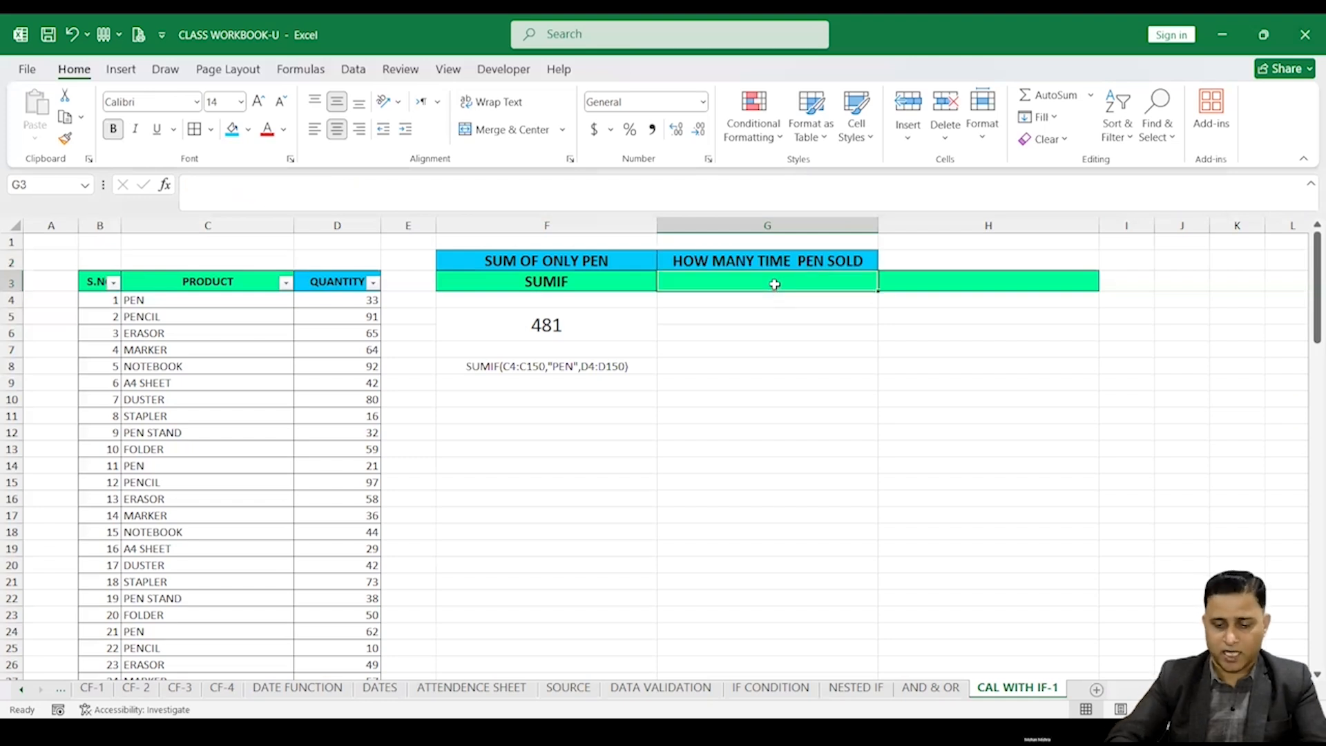
{"action": "type", "text": "COUNI"}
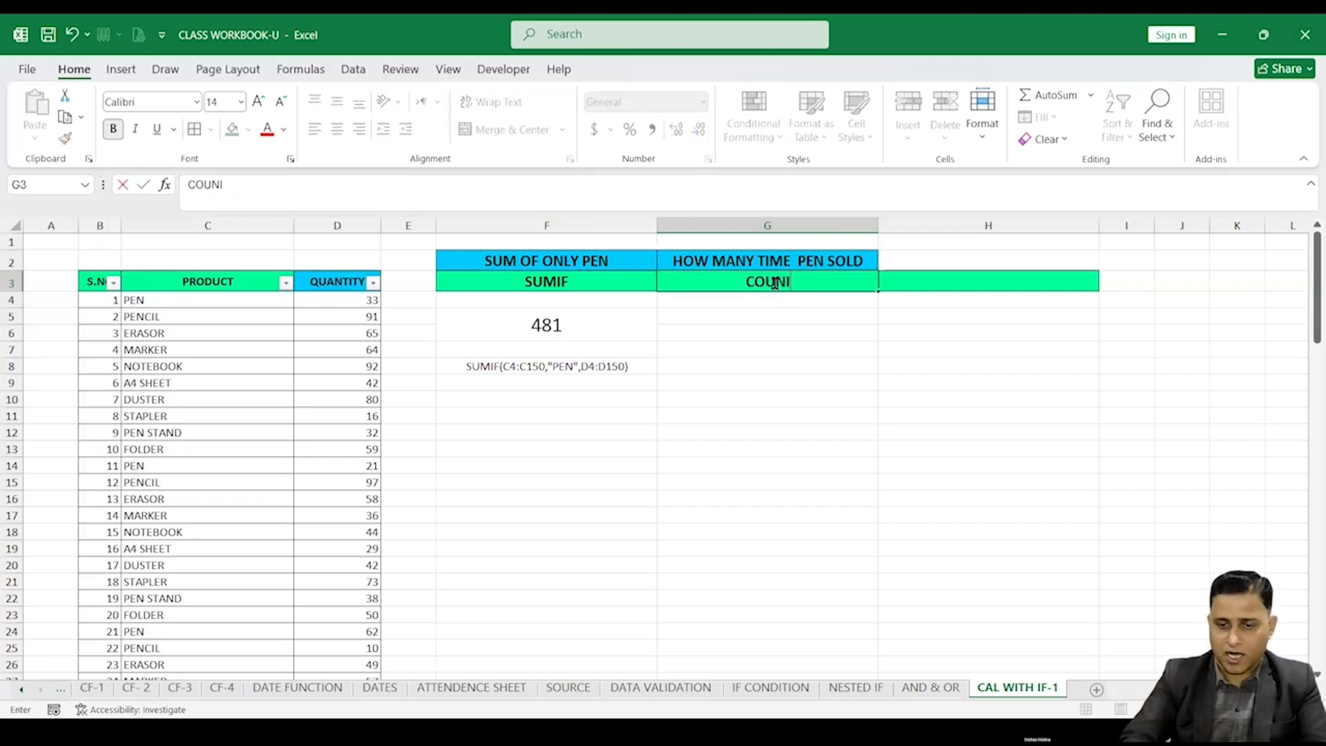
{"action": "key", "text": "BackSpace"}
{"action": "type", "text": "T"}
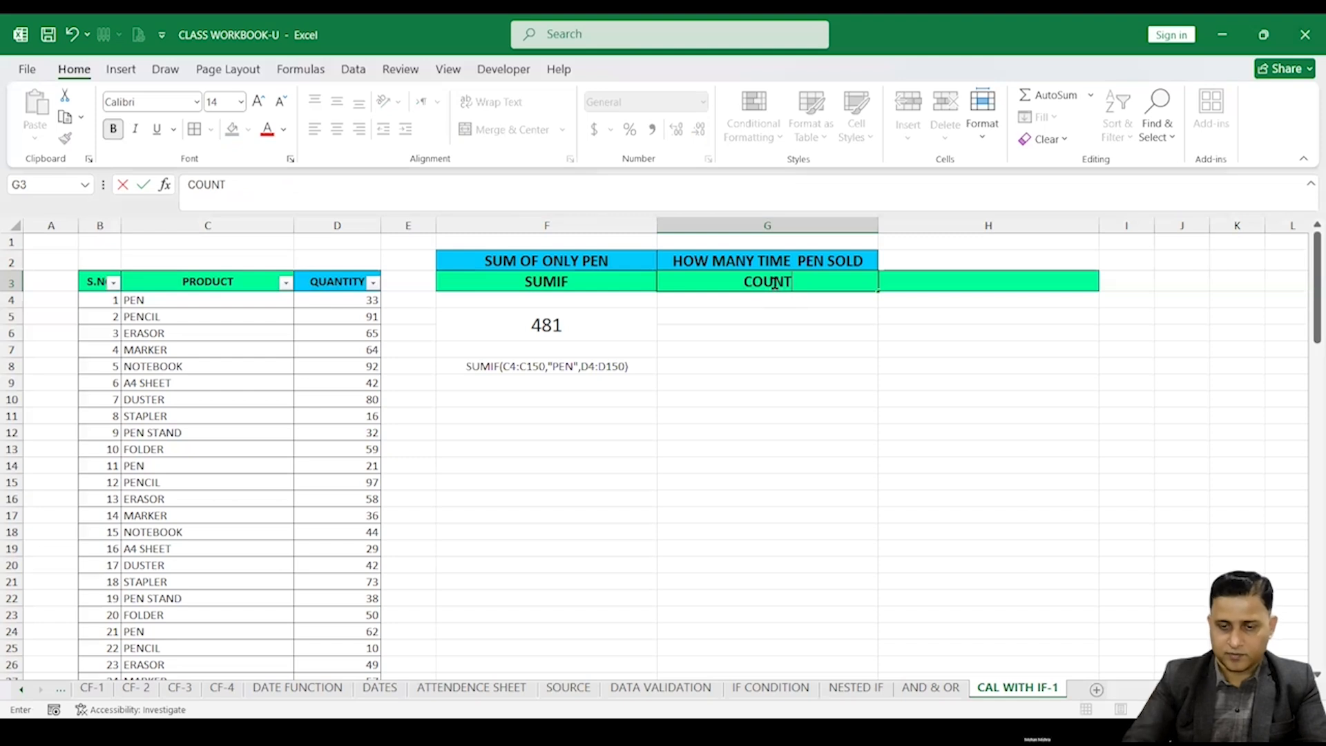
{"action": "type", "text": "IF"}
{"action": "left_click", "coordinate": [775, 349]}
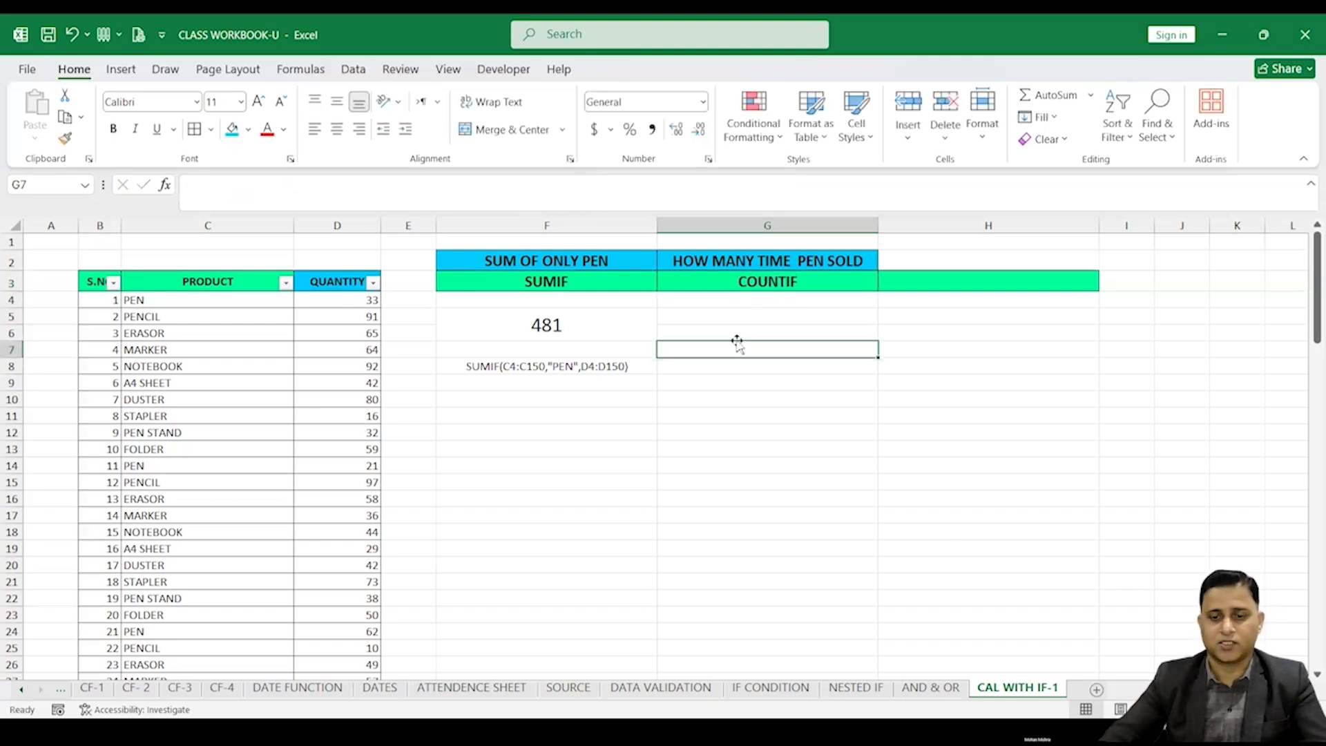
Merge and center G5:G6 and give it the same formatting as the SUMIF result cell F5
{"action": "left_click", "coordinate": [628, 329]}
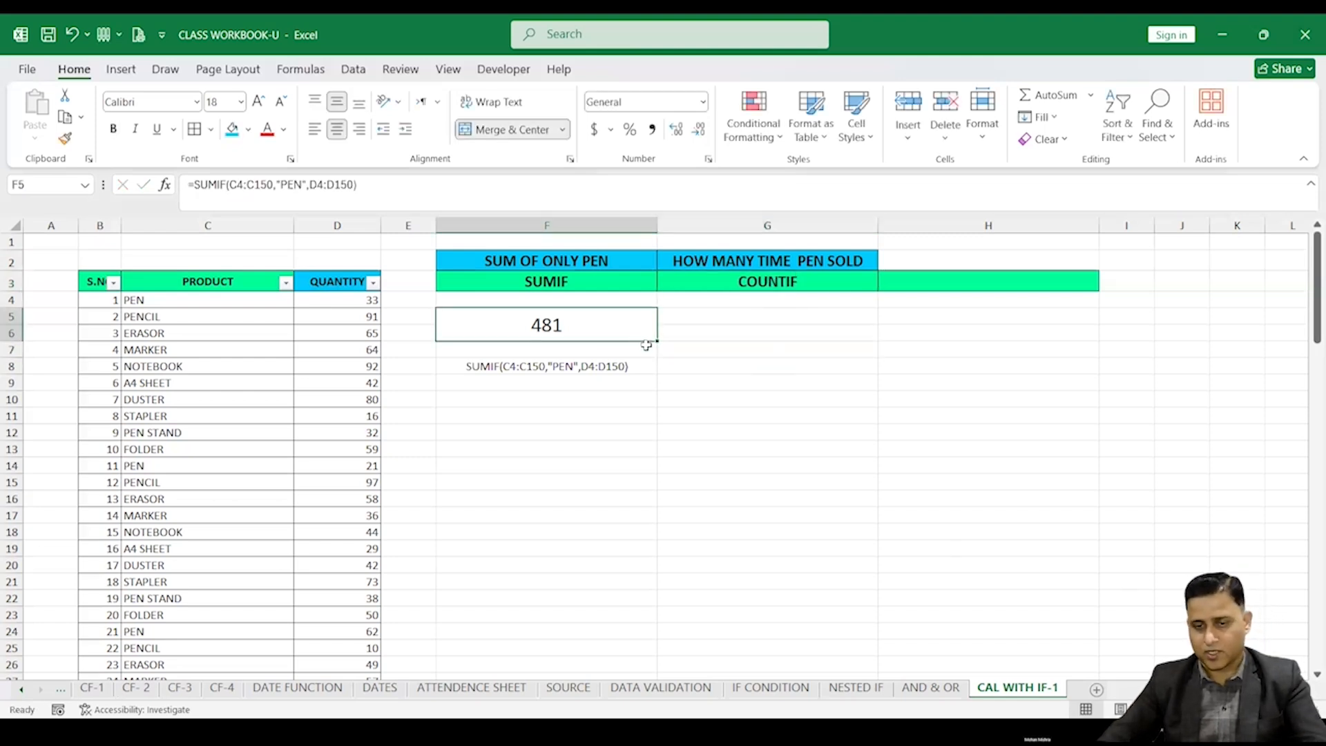
{"action": "key", "text": "ctrl+c"}
{"action": "left_click", "coordinate": [762, 314]}
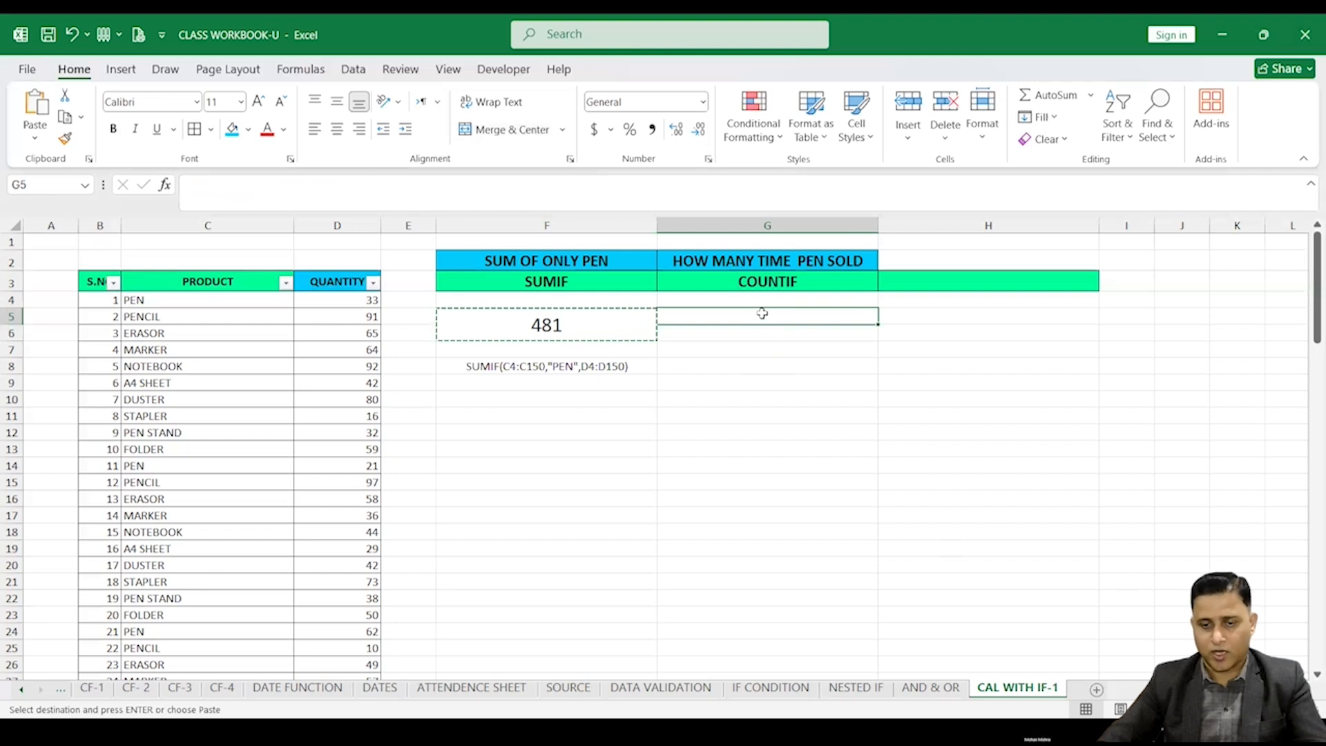
{"action": "left_click_drag", "start_coordinate": [763, 314], "coordinate": [767, 335]}
{"action": "left_click", "coordinate": [508, 129]}
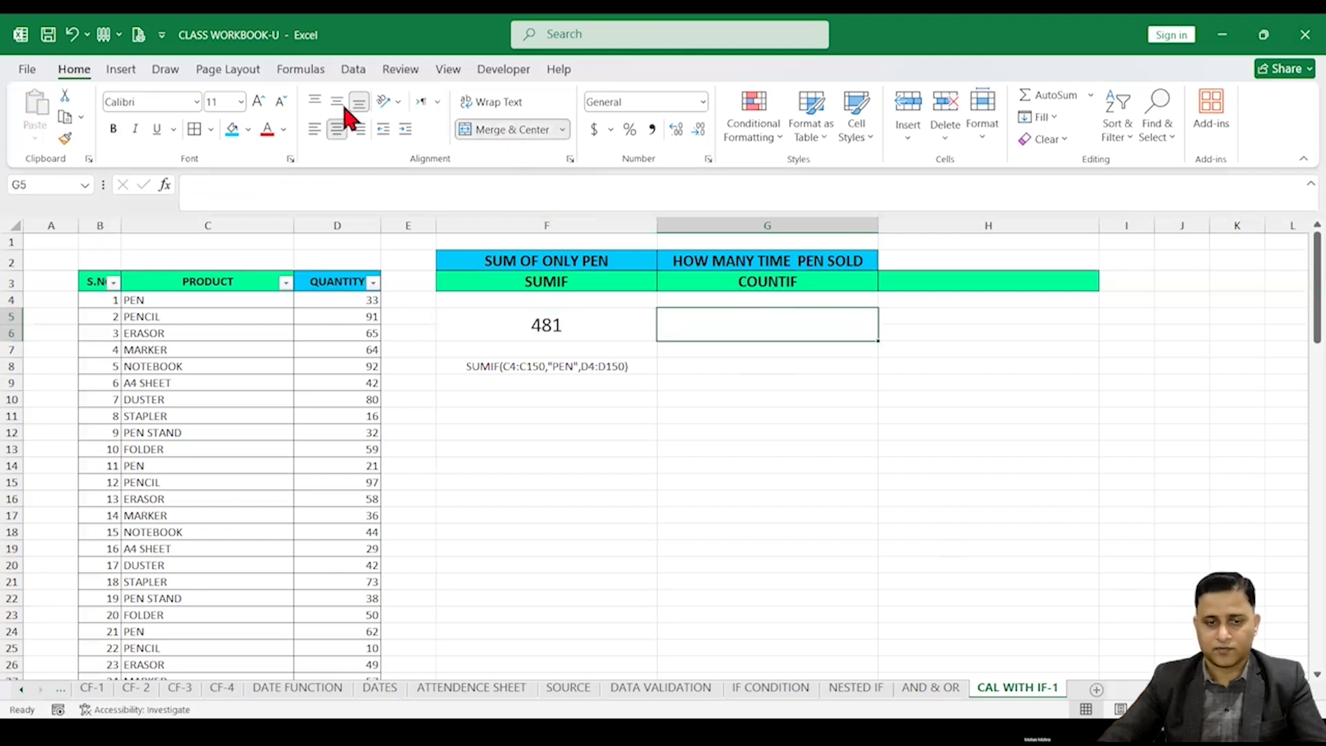
{"action": "left_click", "coordinate": [608, 331]}
{"action": "left_click", "coordinate": [727, 329]}
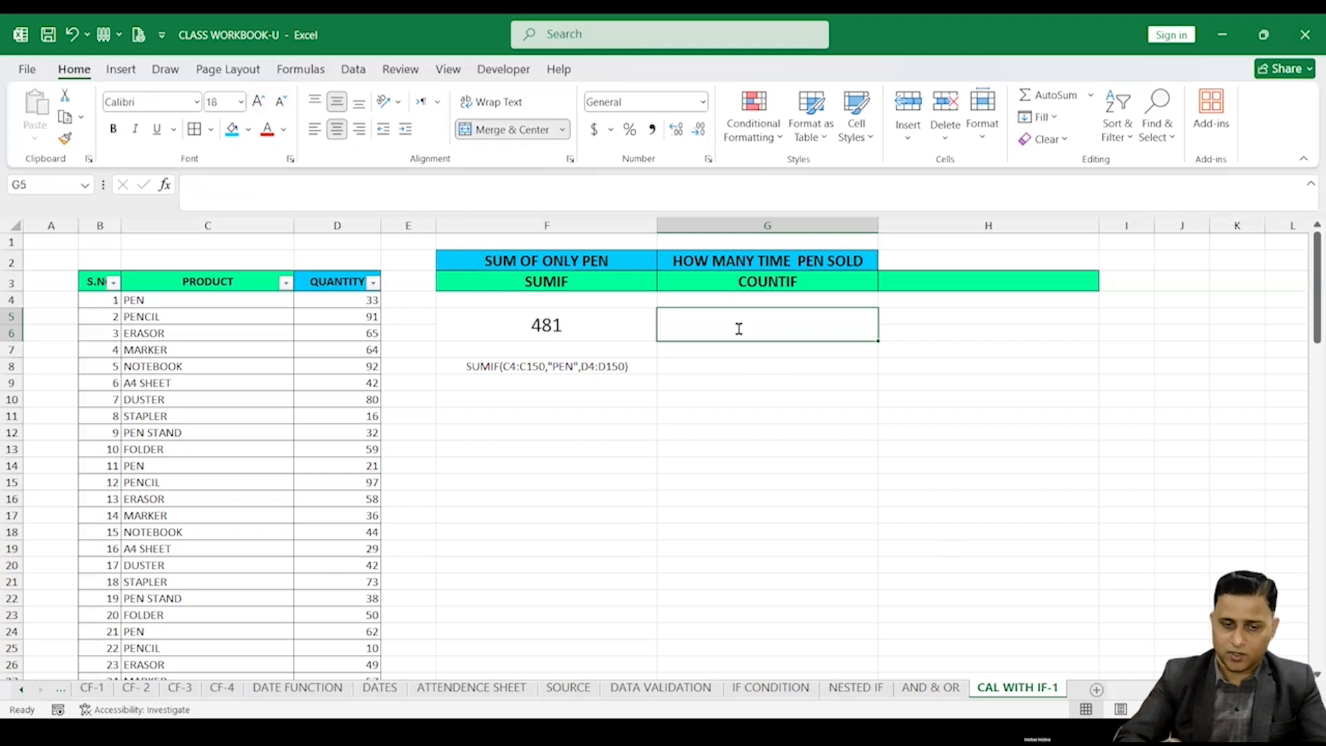
{"action": "type", "text": "="}
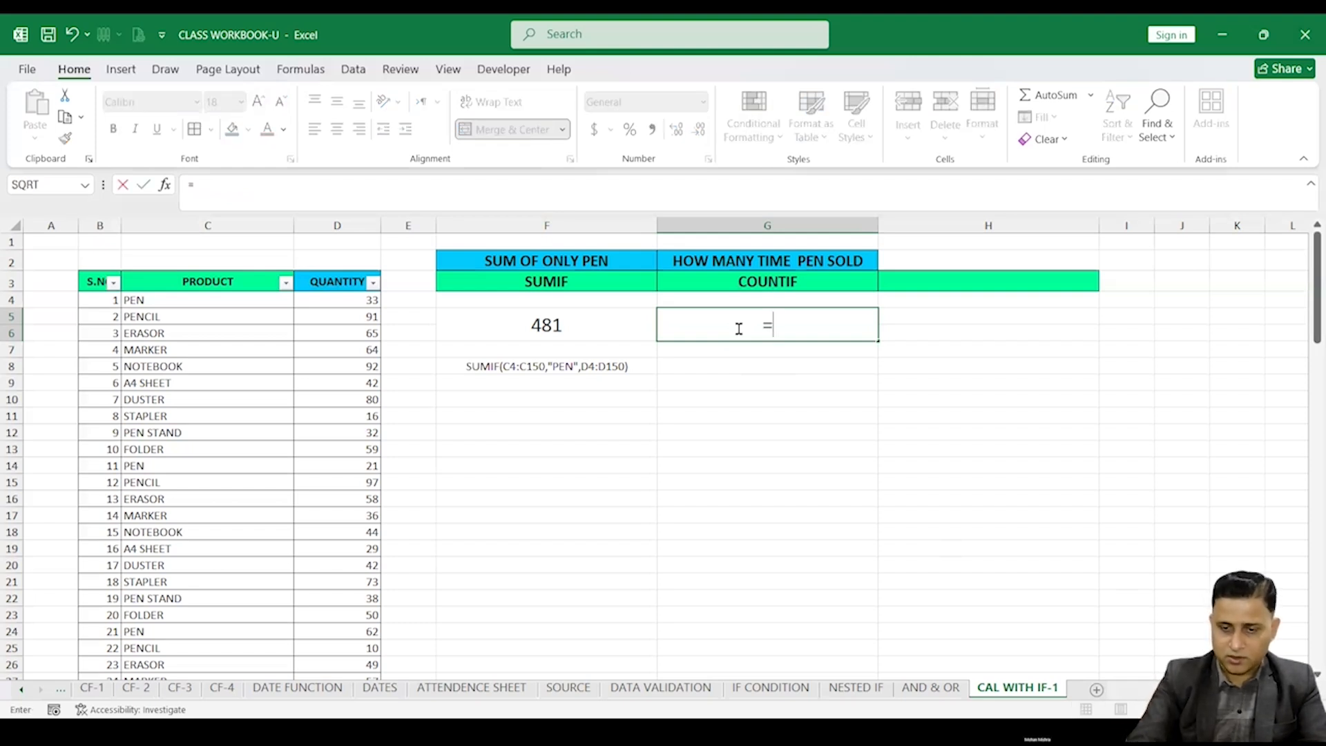
{"action": "type", "text": "COUN"}
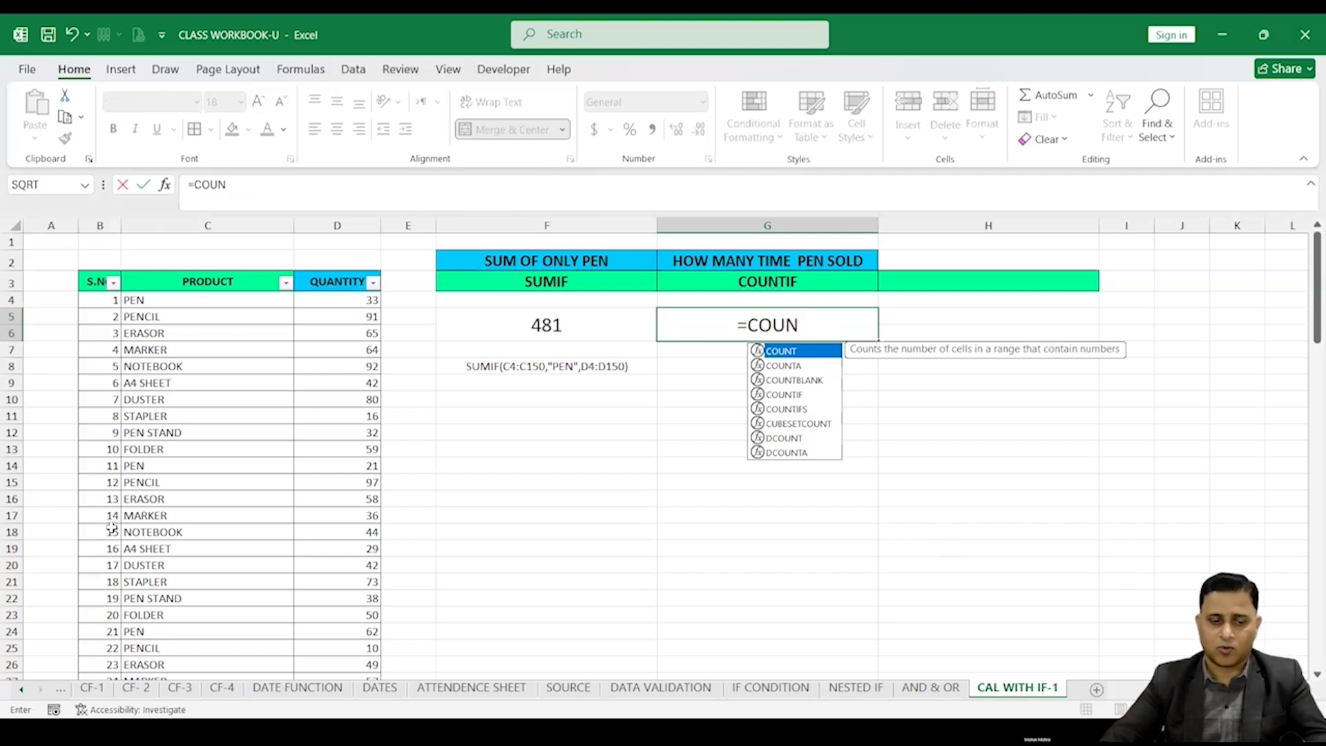
{"action": "left_click", "coordinate": [515, 545]}
{"action": "left_click_drag", "start_coordinate": [168, 297], "coordinate": [246, 550]}
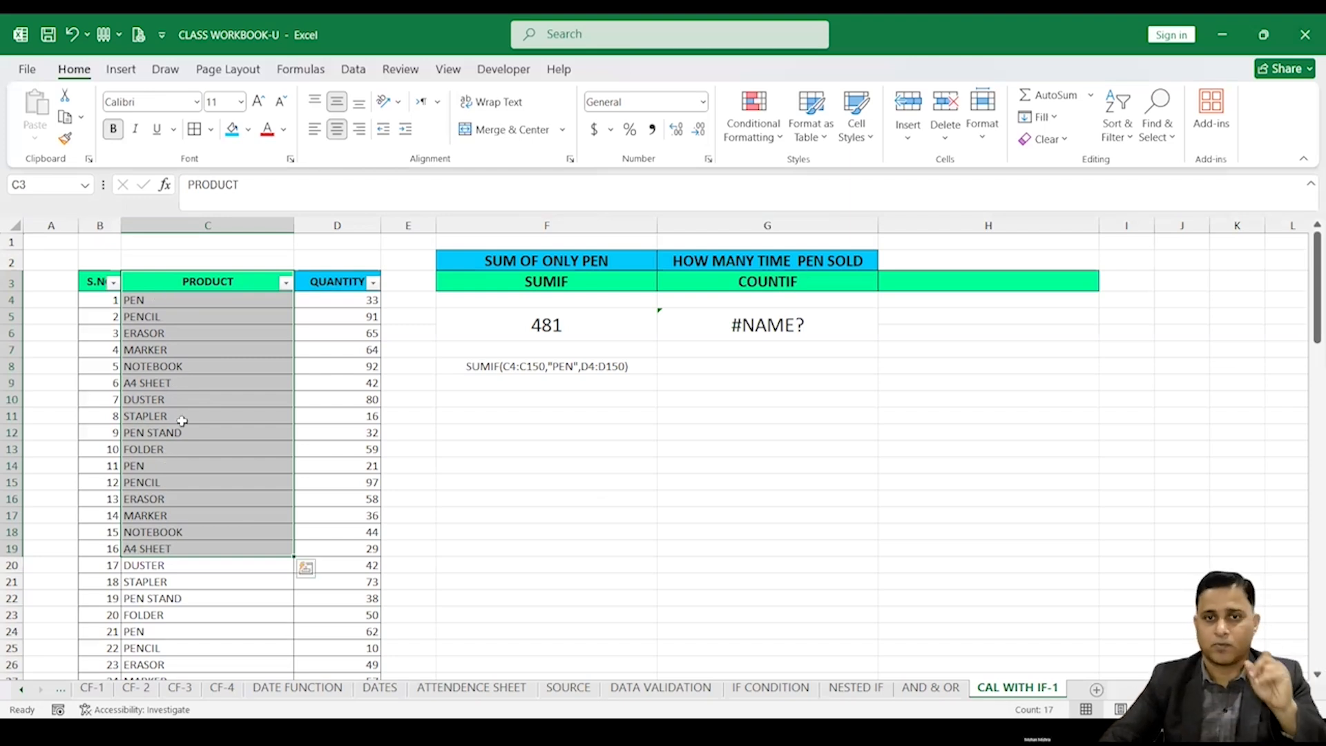
Start a COUNTIF formula in G5 with C4:C150 as its range
{"action": "left_click", "coordinate": [794, 325]}
{"action": "type", "text": "="}
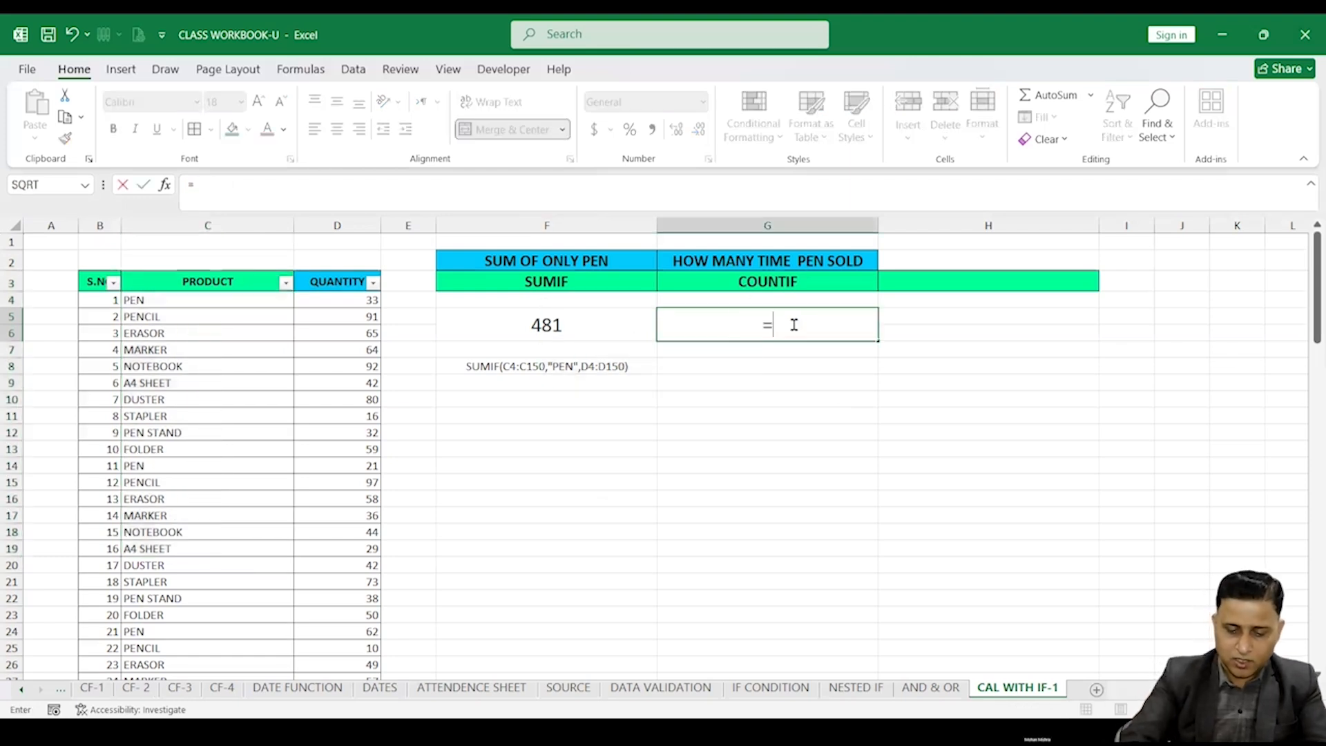
{"action": "type", "text": "COUNT"}
{"action": "double_click", "coordinate": [782, 393]}
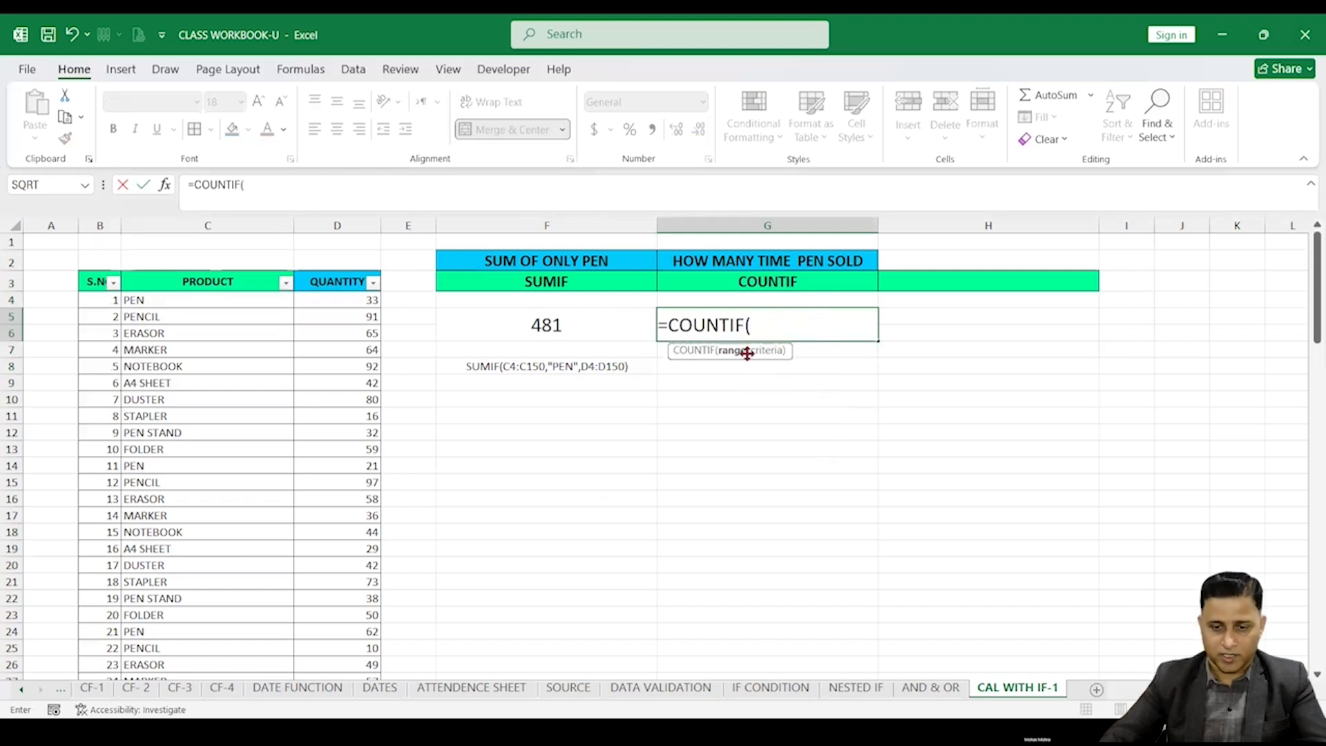
{"action": "left_click", "coordinate": [173, 300]}
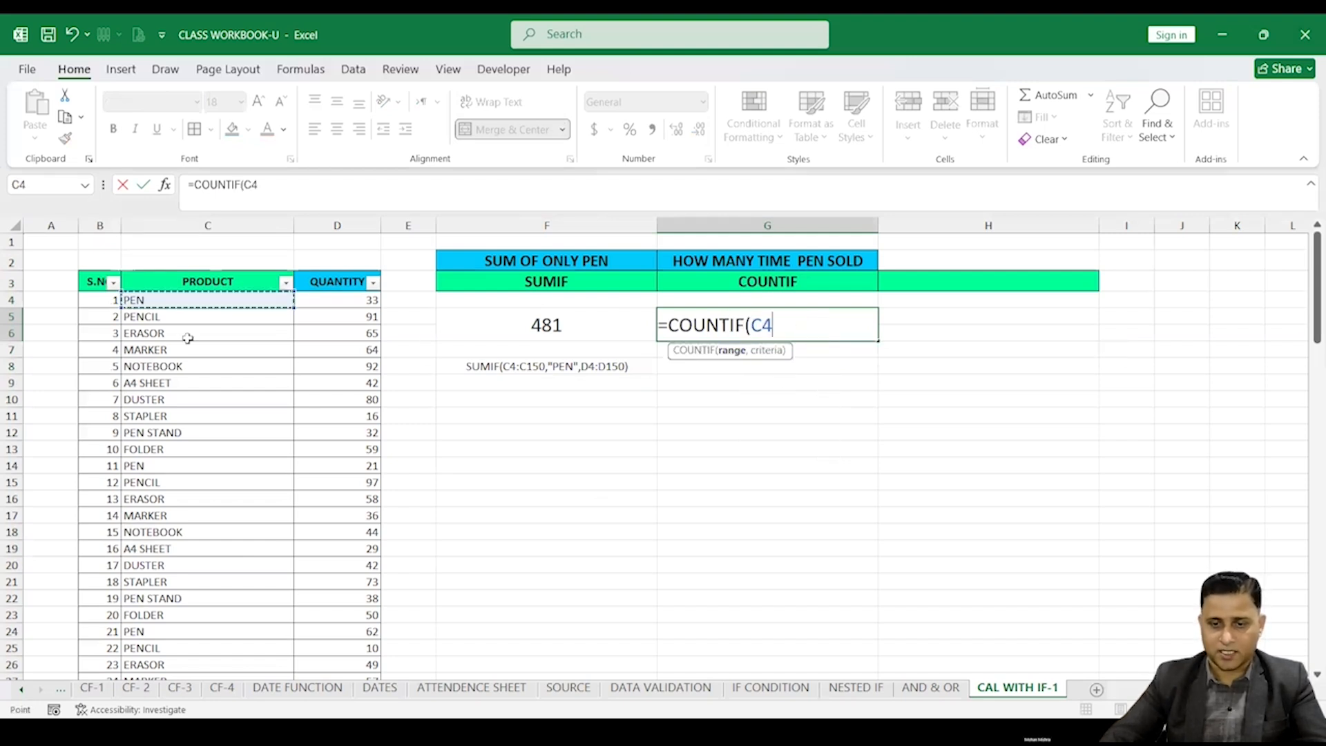
{"action": "left_click_drag", "start_coordinate": [193, 400], "coordinate": [198, 401]}
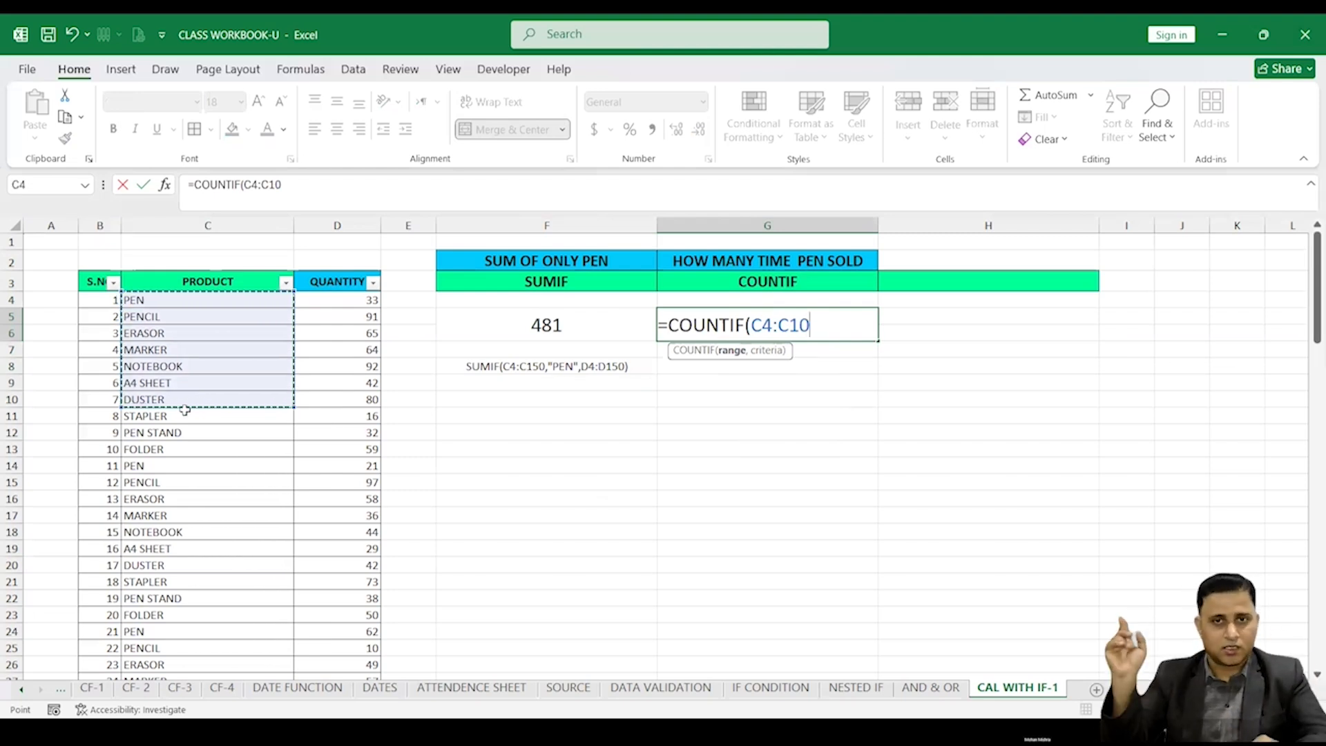
{"action": "left_click", "coordinate": [821, 324]}
{"action": "key", "text": "BackSpace"}
{"action": "type", "text": "50"}
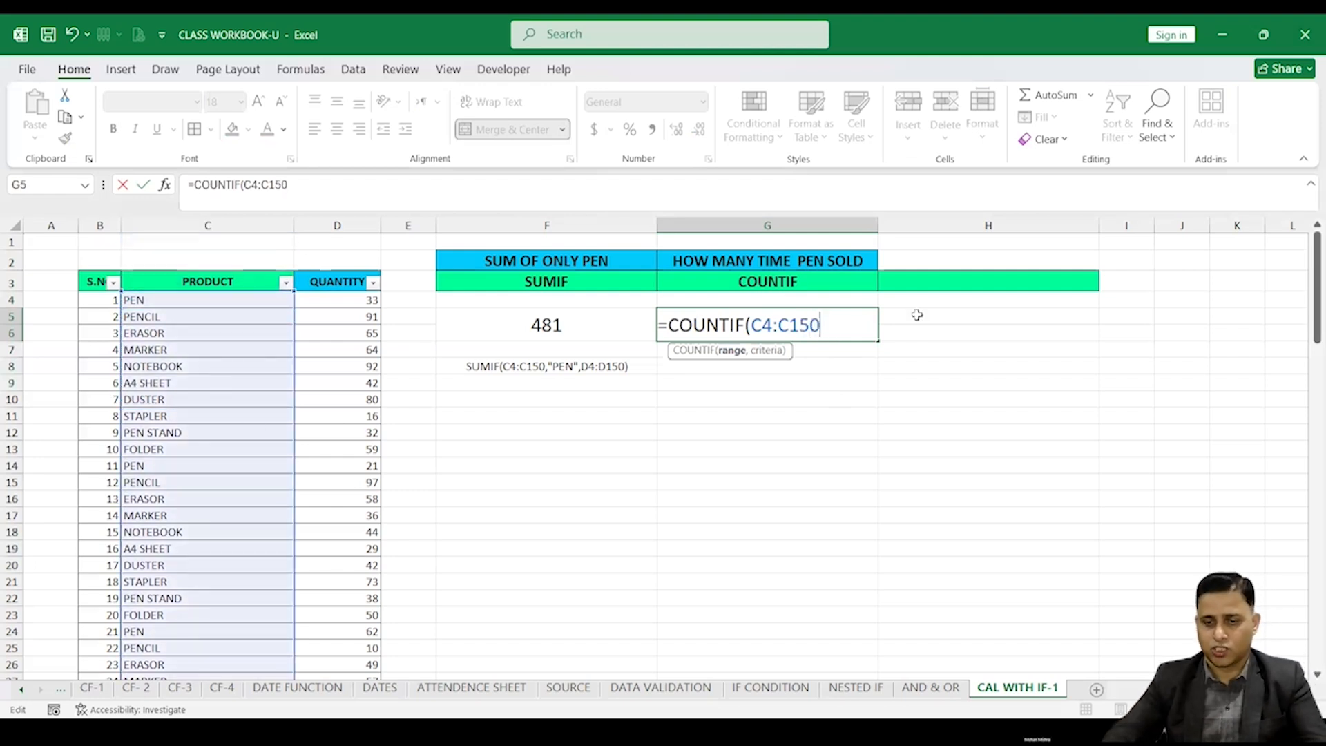
Complete the COUNTIF formula in G5 with "PEN" as the criterion
{"action": "left_click_drag", "start_coordinate": [1317, 307], "coordinate": [1285, 629]}
{"action": "scroll", "coordinate": [656, 456], "scroll_direction": "down", "scroll_amount": 2}
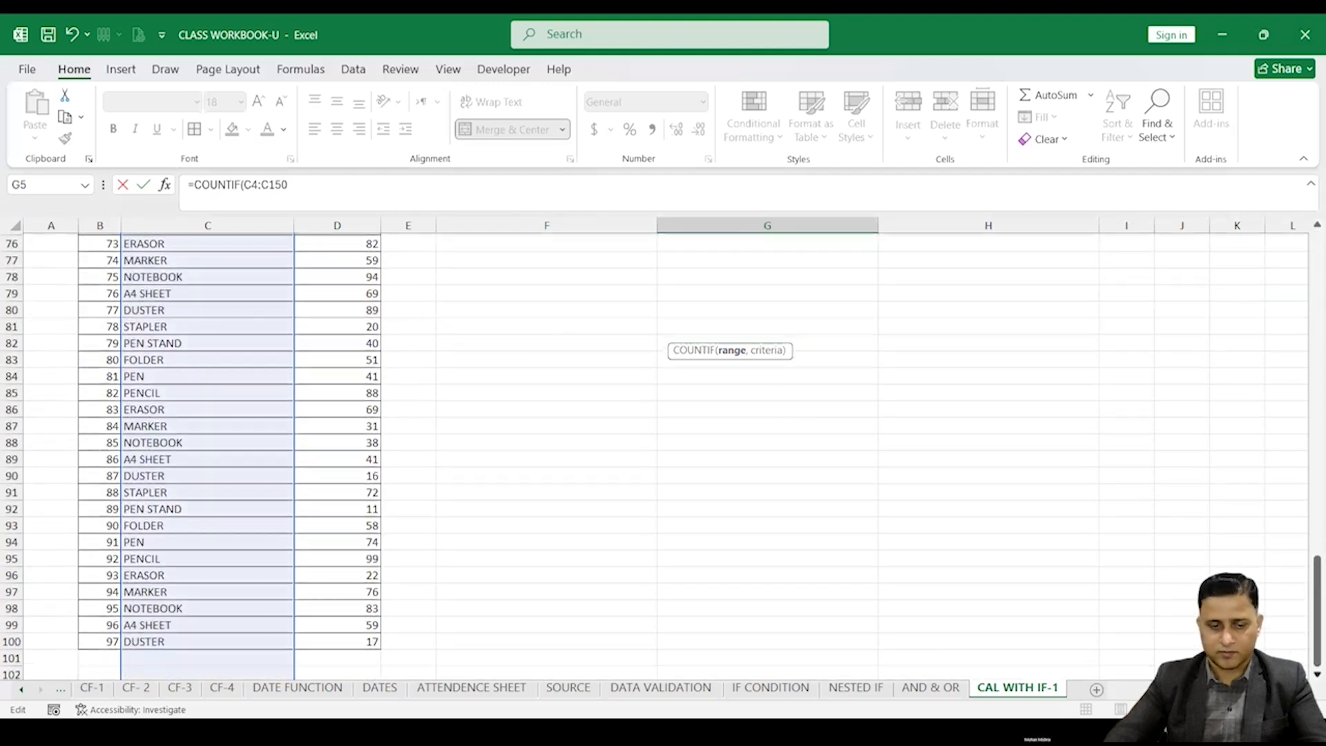
{"action": "scroll", "coordinate": [657, 456], "scroll_direction": "down", "scroll_amount": 7}
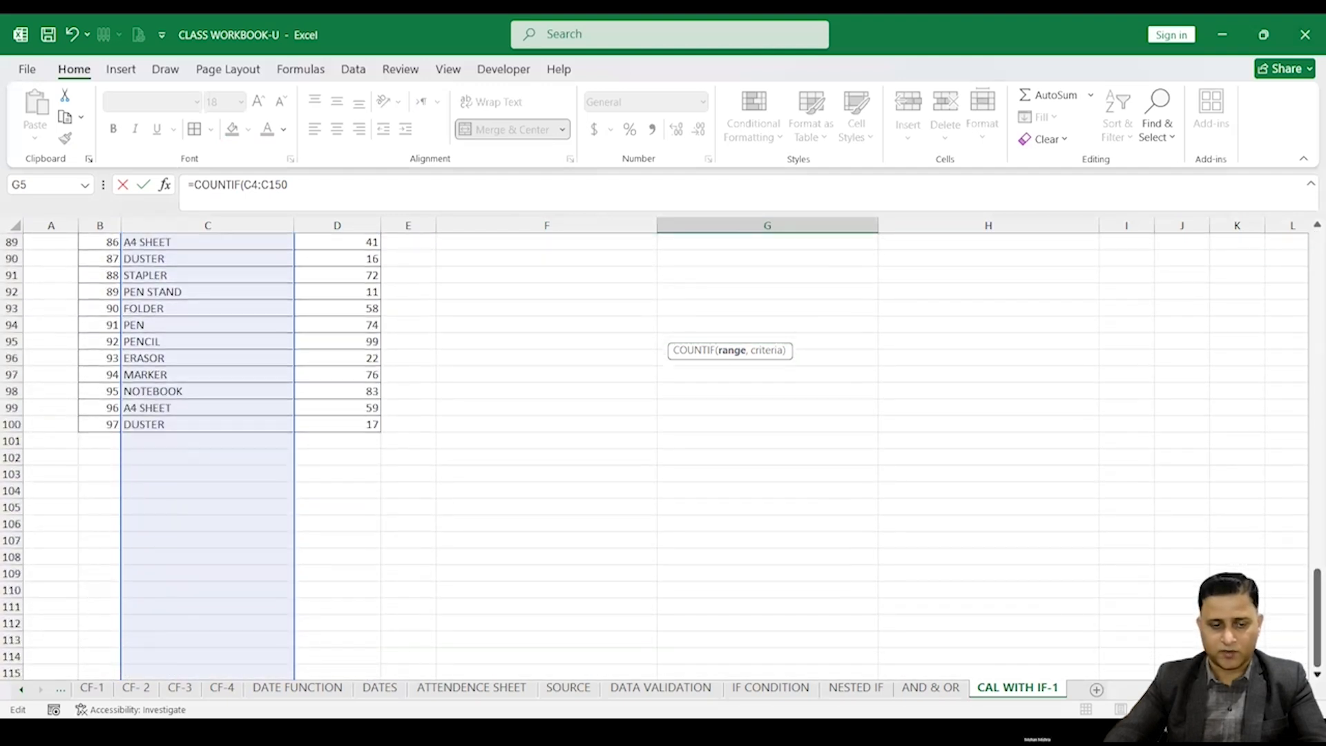
{"action": "scroll", "coordinate": [656, 455], "scroll_direction": "down", "scroll_amount": 10}
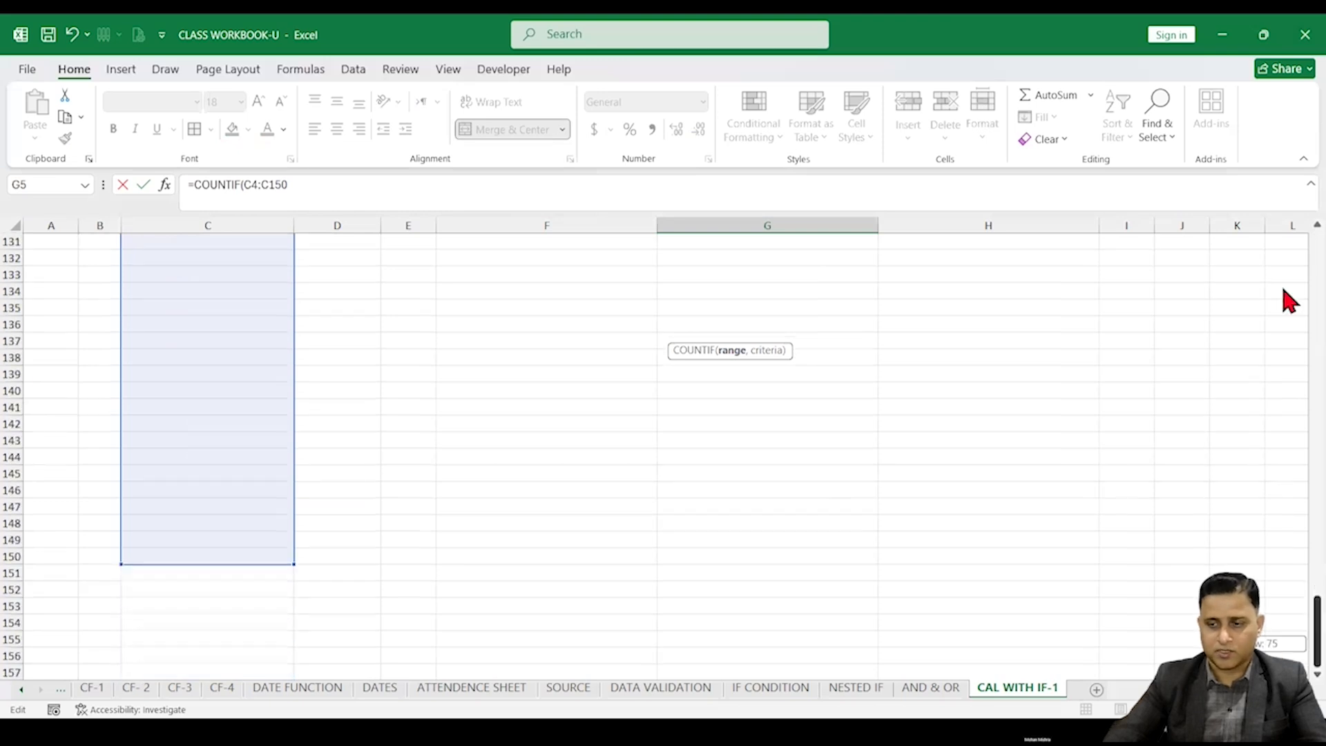
{"action": "key", "text": "ctrl+BackSpace"}
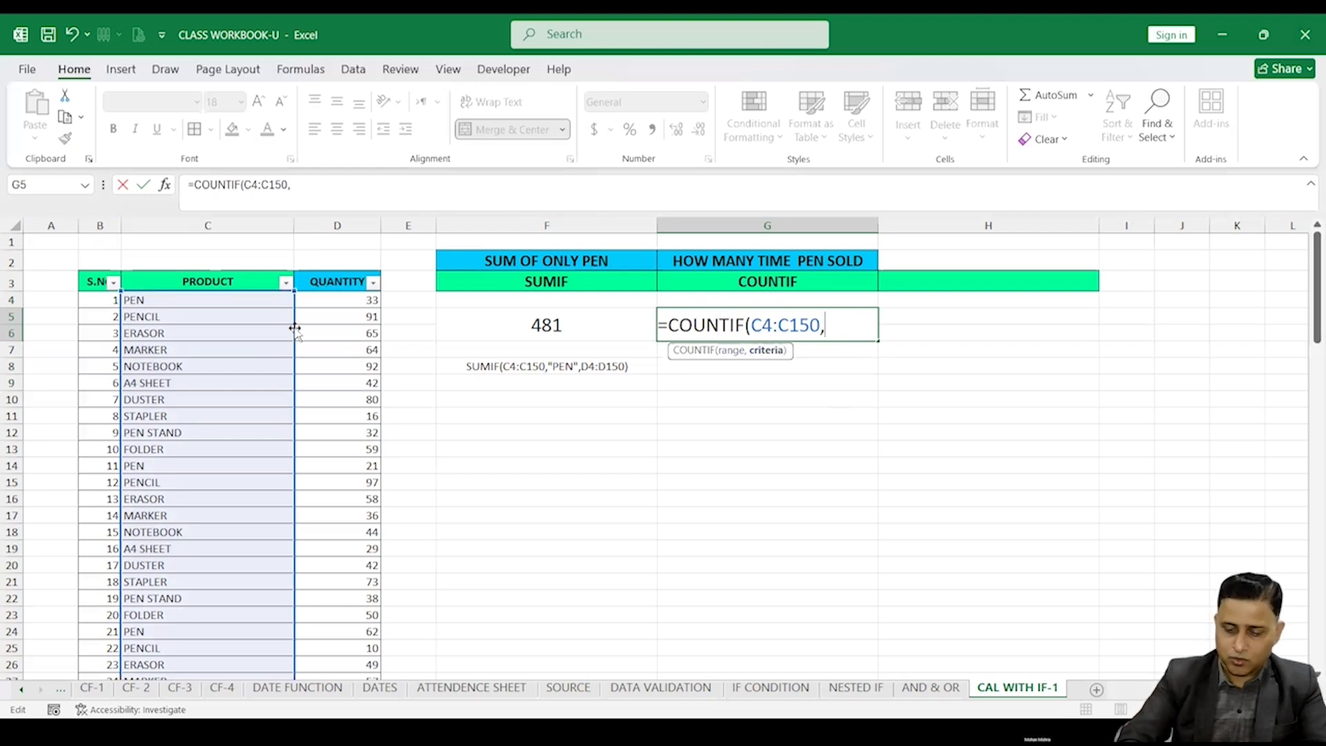
{"action": "type", "text": "PEN"}
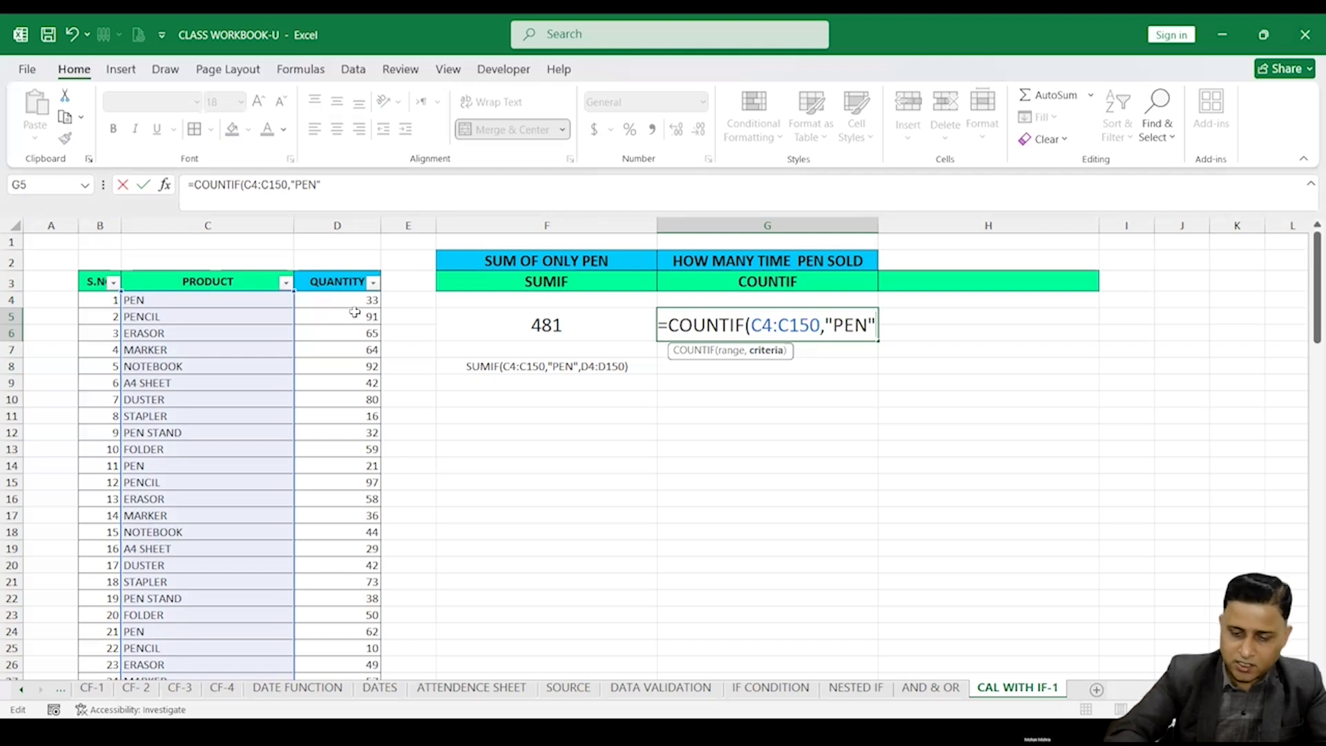
{"action": "type", "text": ")"}
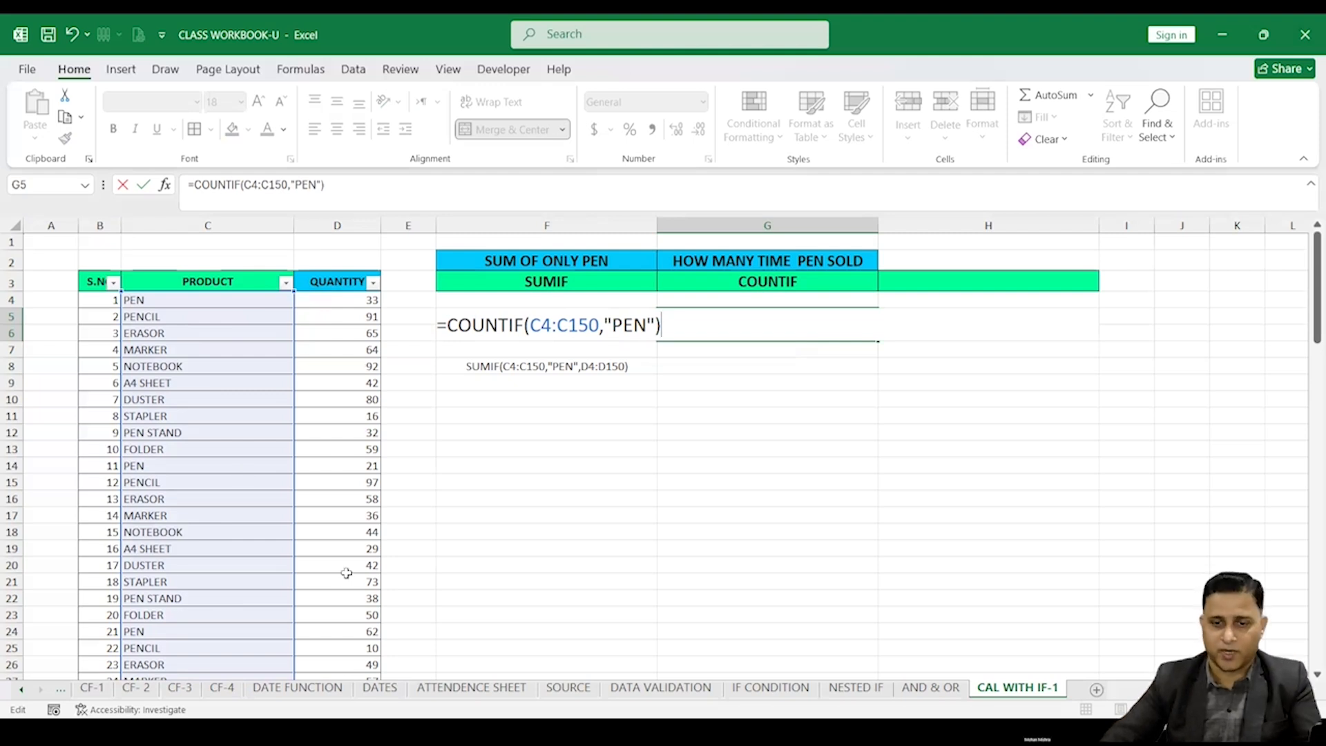
{"action": "key", "text": "Return"}
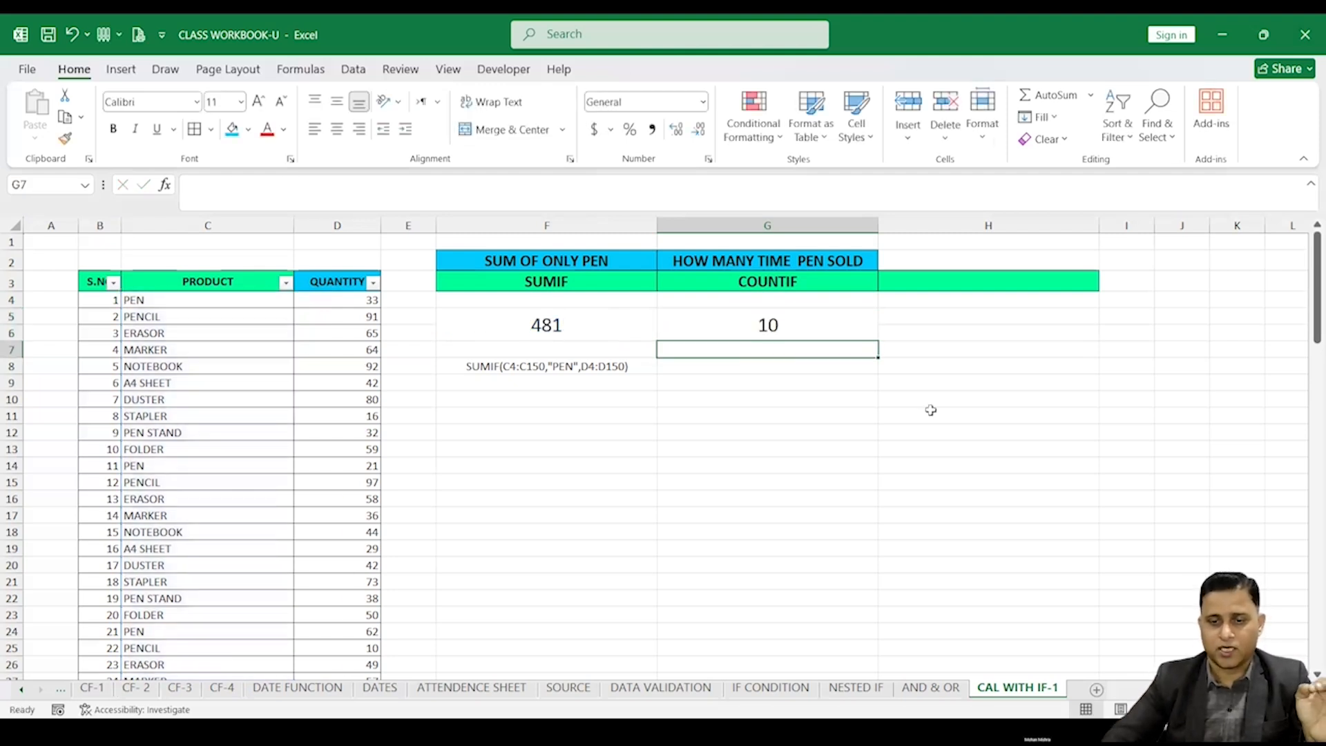
Check the PEN quantities by filtering the PRODUCT column to PEN and selecting the visible values, and clear the filter
{"action": "left_click", "coordinate": [737, 326]}
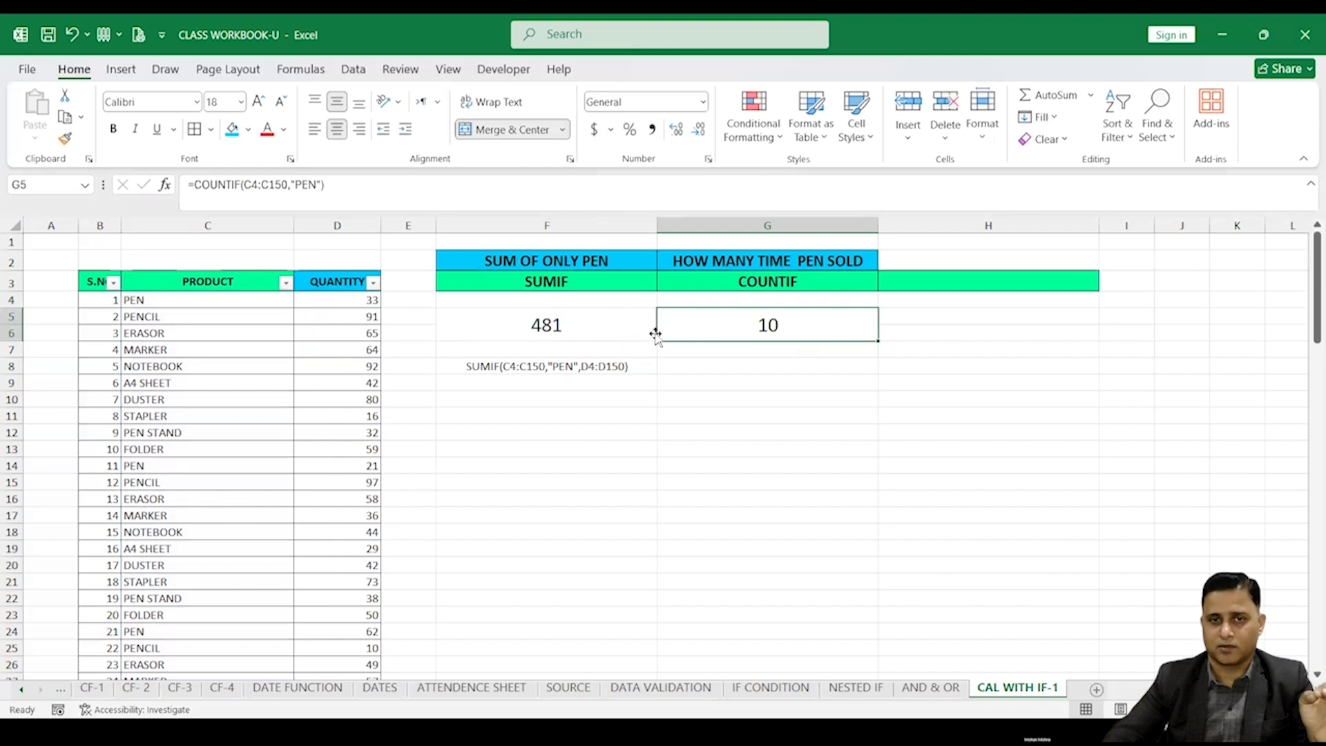
{"action": "left_click", "coordinate": [285, 283]}
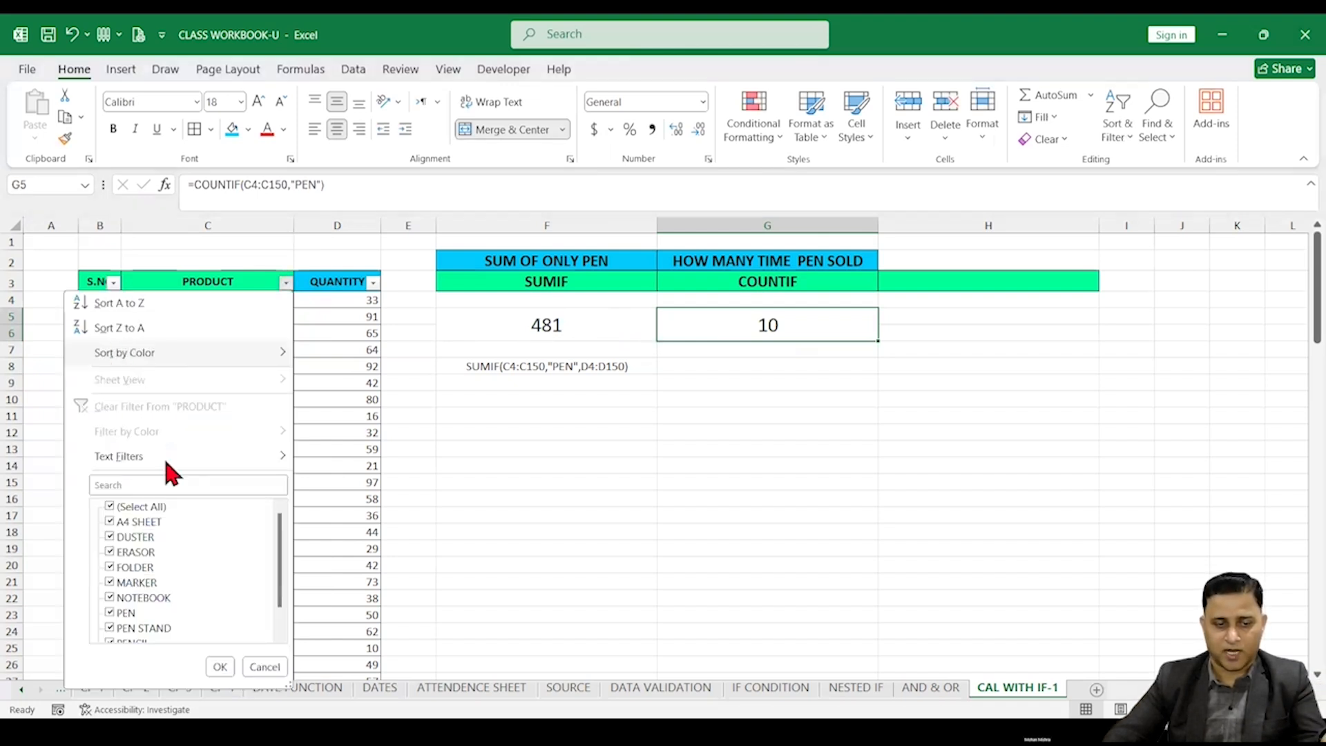
{"action": "left_click", "coordinate": [108, 506]}
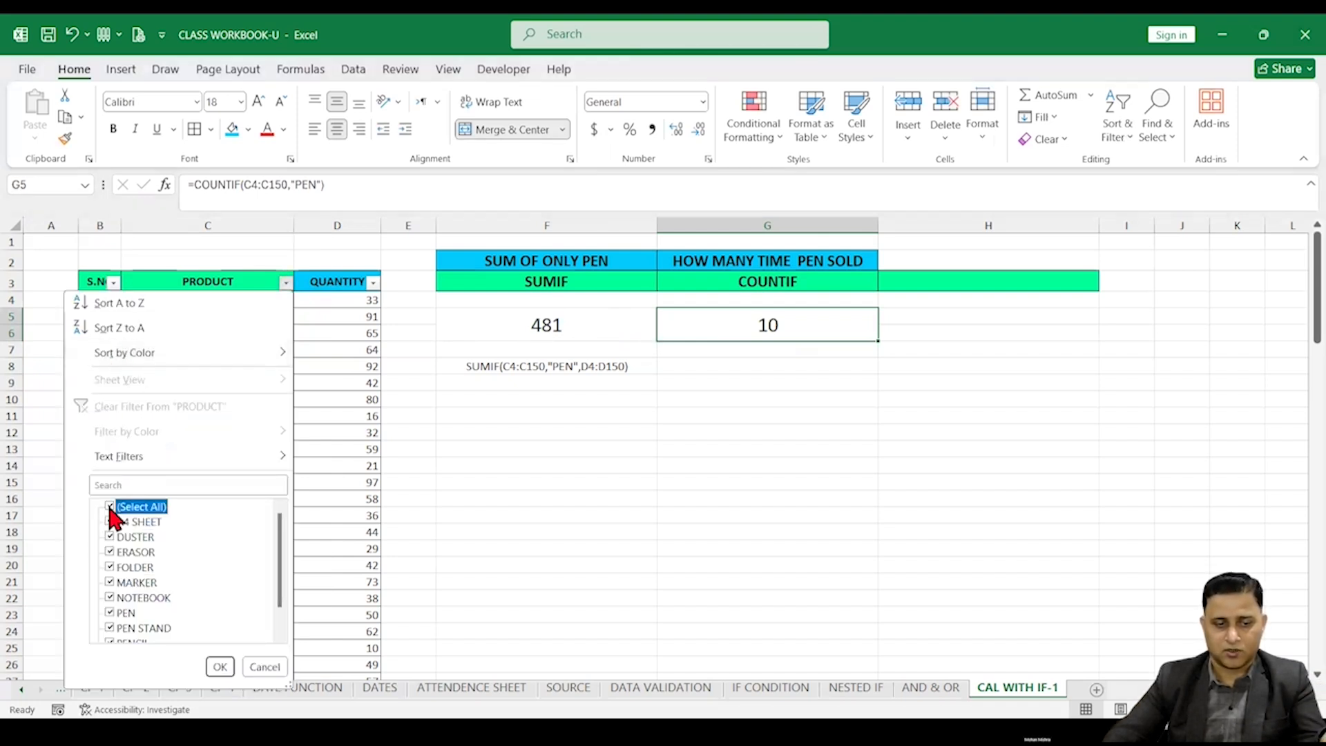
{"action": "left_click", "coordinate": [109, 612]}
{"action": "left_click", "coordinate": [220, 667]}
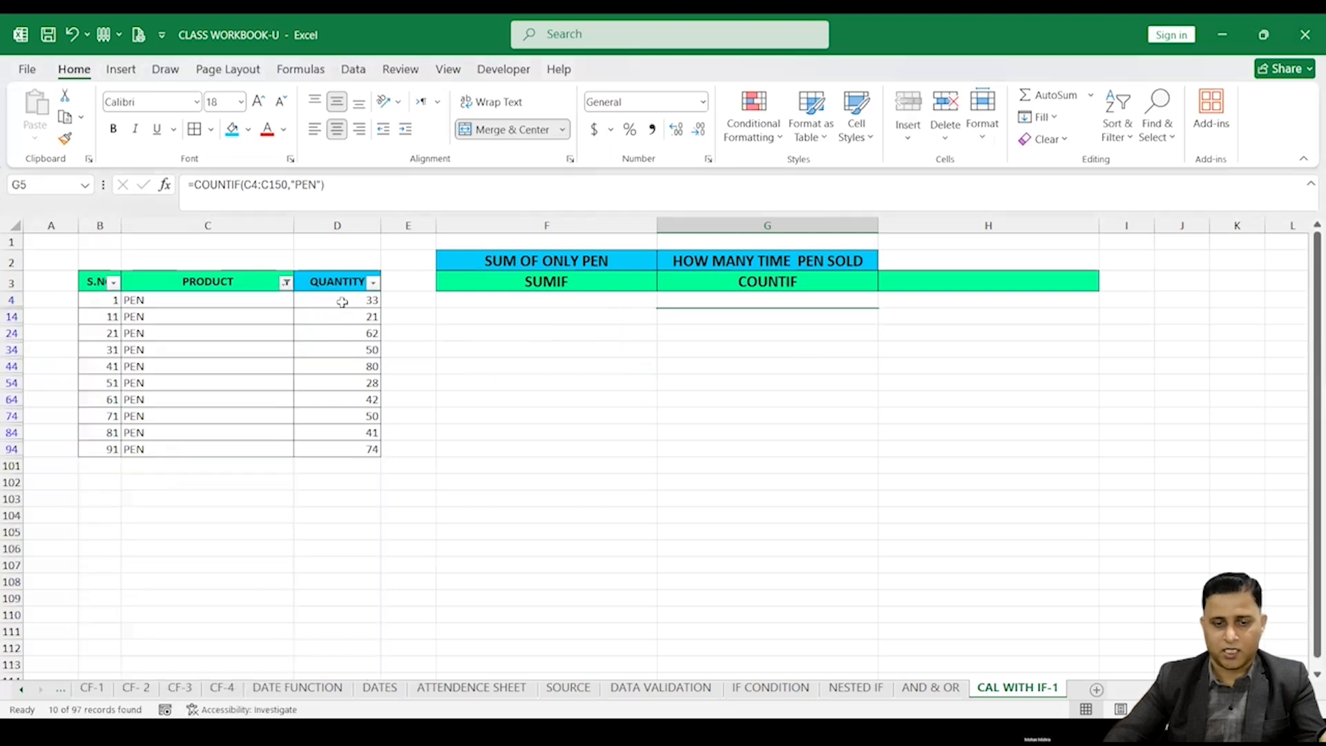
{"action": "left_click_drag", "start_coordinate": [341, 301], "coordinate": [348, 450]}
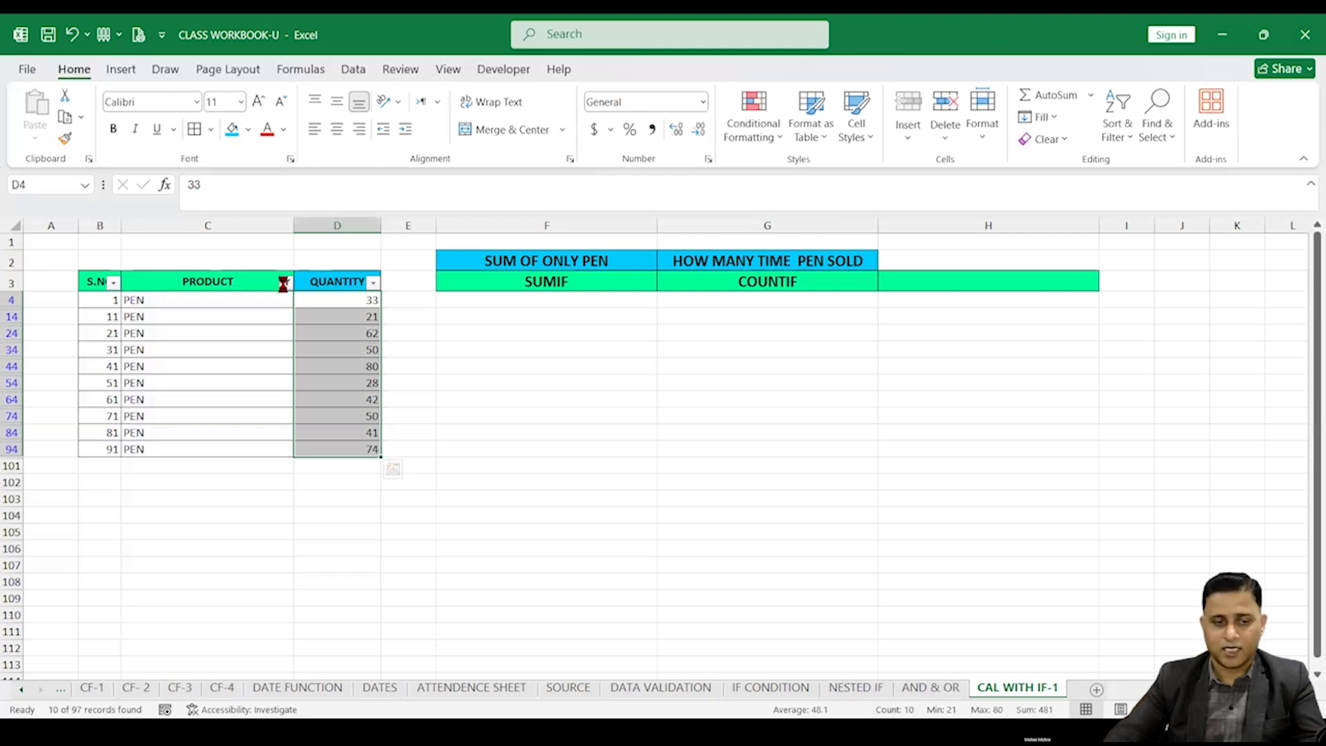
{"action": "left_click", "coordinate": [285, 282]}
{"action": "left_click", "coordinate": [207, 407]}
{"action": "left_click", "coordinate": [642, 430]}
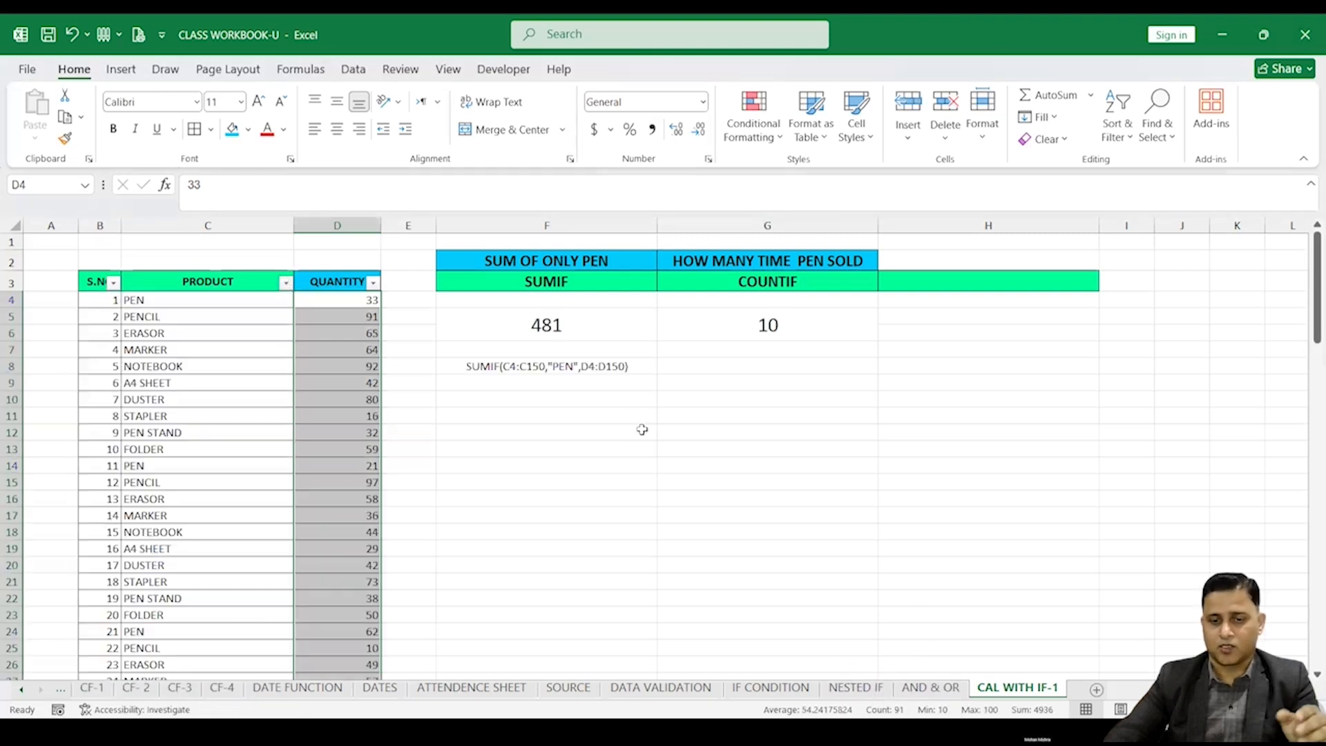
Copy the COUNTIF formula text from G5 without its equals sign into G8 and center it
{"action": "left_click", "coordinate": [589, 327]}
{"action": "left_click", "coordinate": [766, 326]}
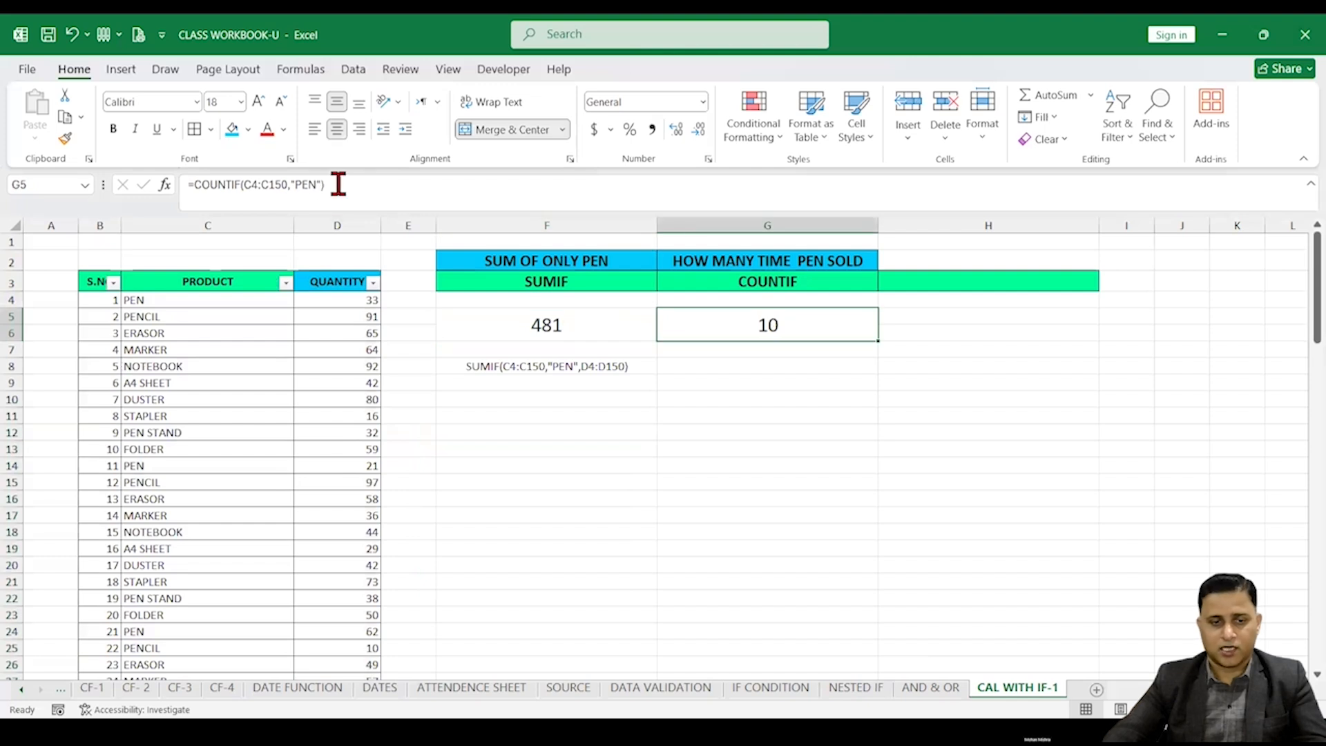
{"action": "left_click_drag", "start_coordinate": [327, 184], "coordinate": [350, 241]}
{"action": "key", "text": "Return"}
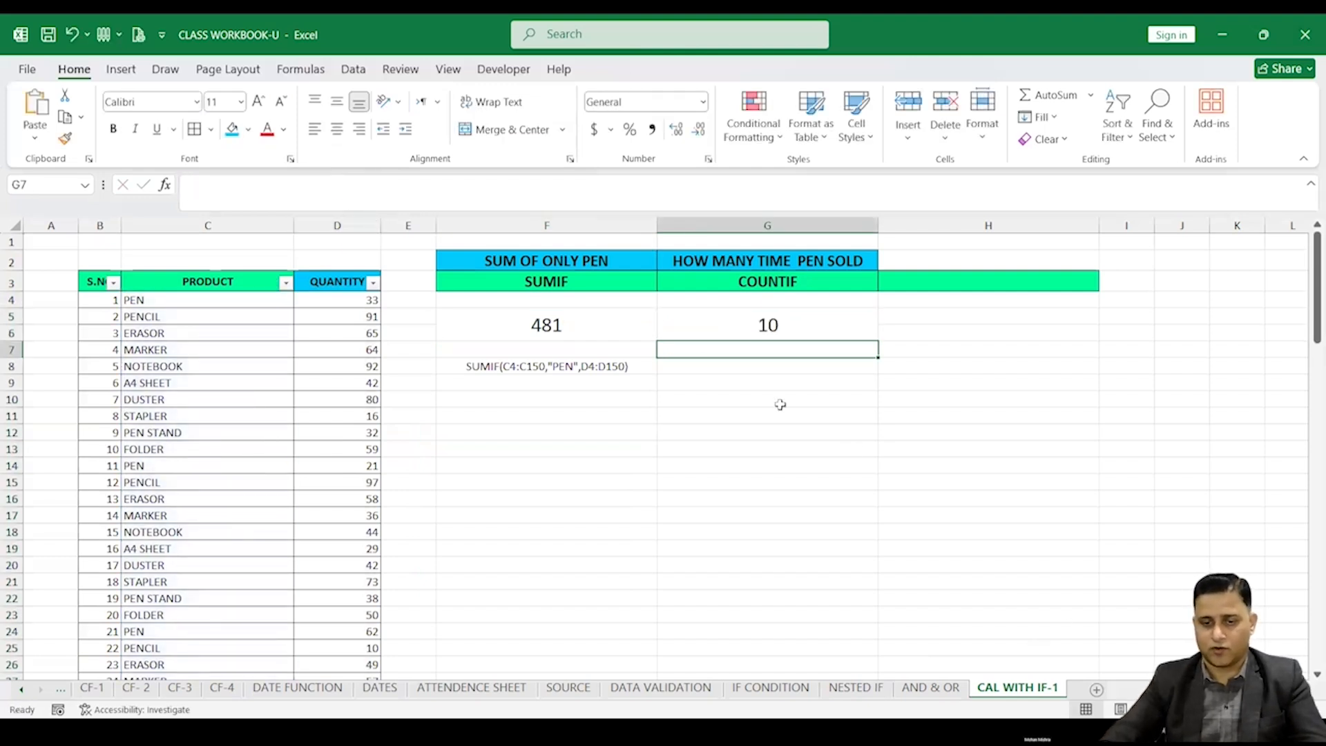
{"action": "left_click", "coordinate": [757, 363]}
{"action": "key", "text": "ctrl+v"}
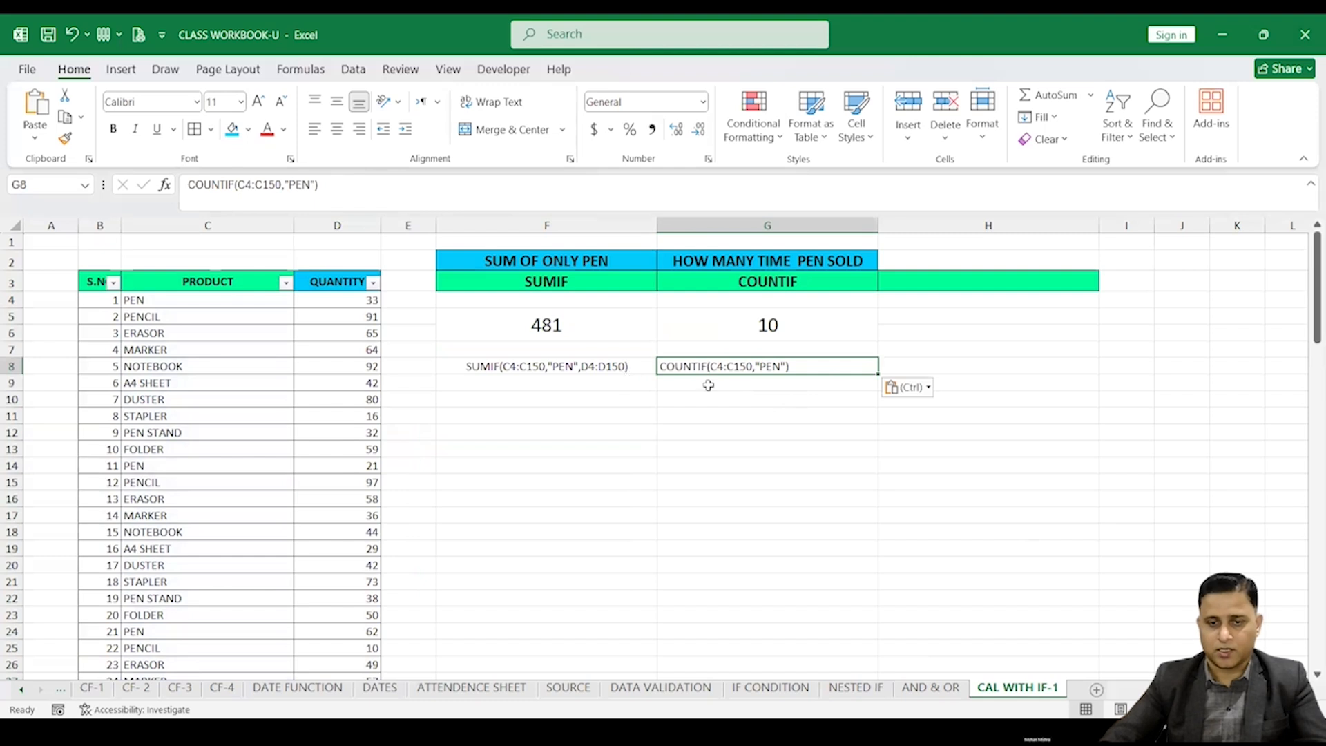
{"action": "left_click", "coordinate": [337, 129]}
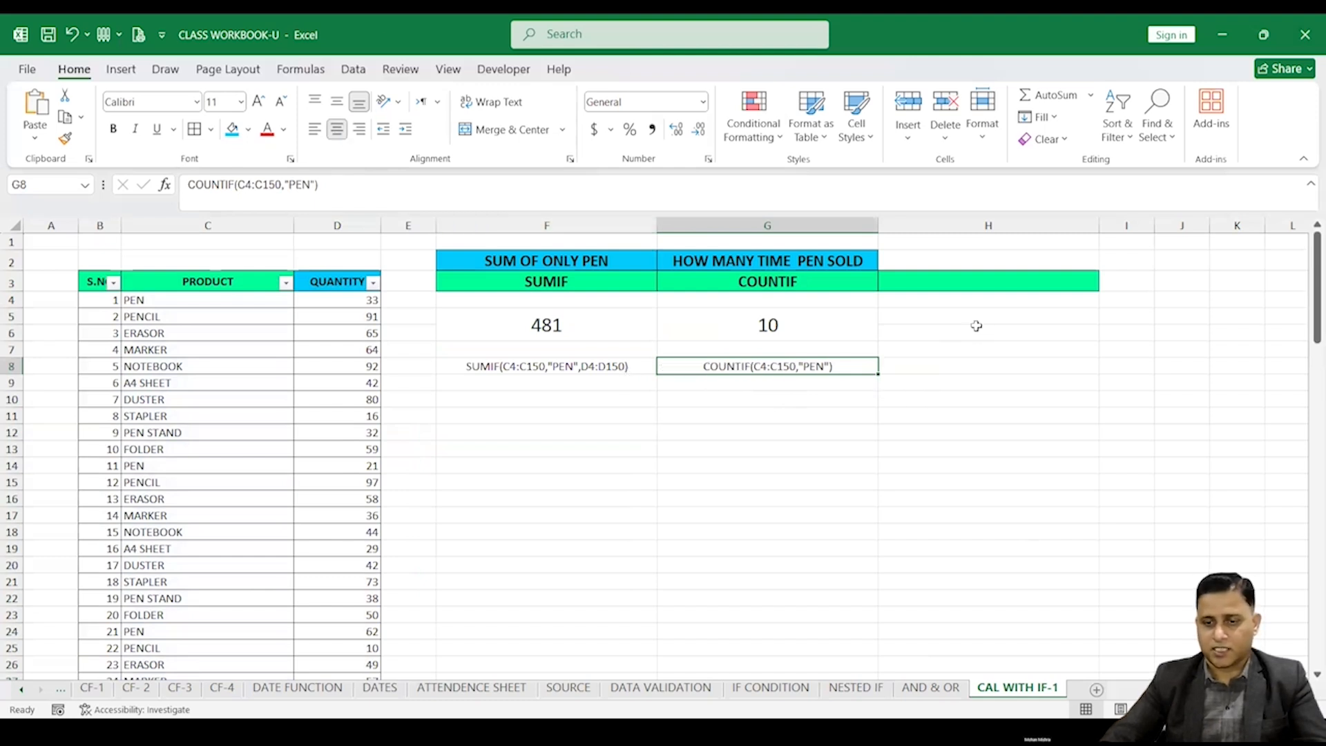
Enter the heading AVERAGE OF PEN SOLD in cell H2
{"action": "left_click", "coordinate": [951, 260]}
{"action": "type", "text": "AVERGA"}
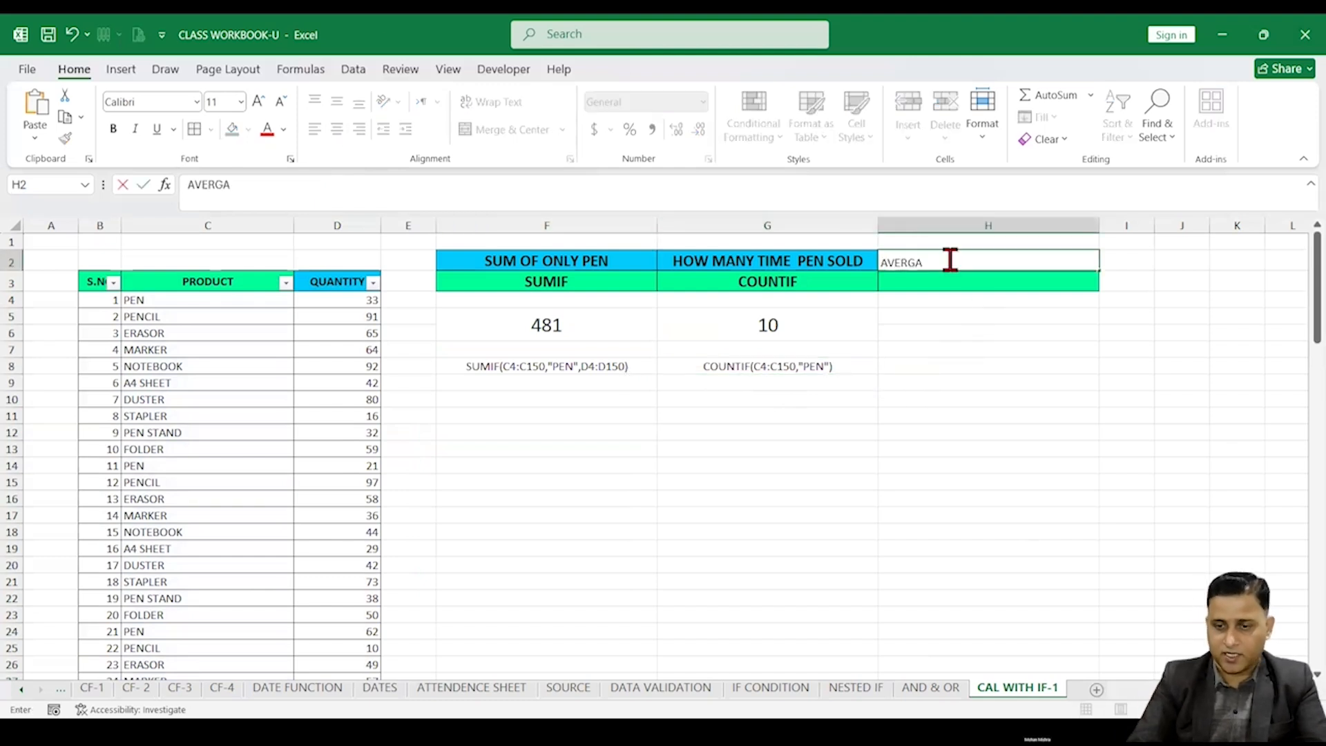
{"action": "key", "text": "BackSpace"}
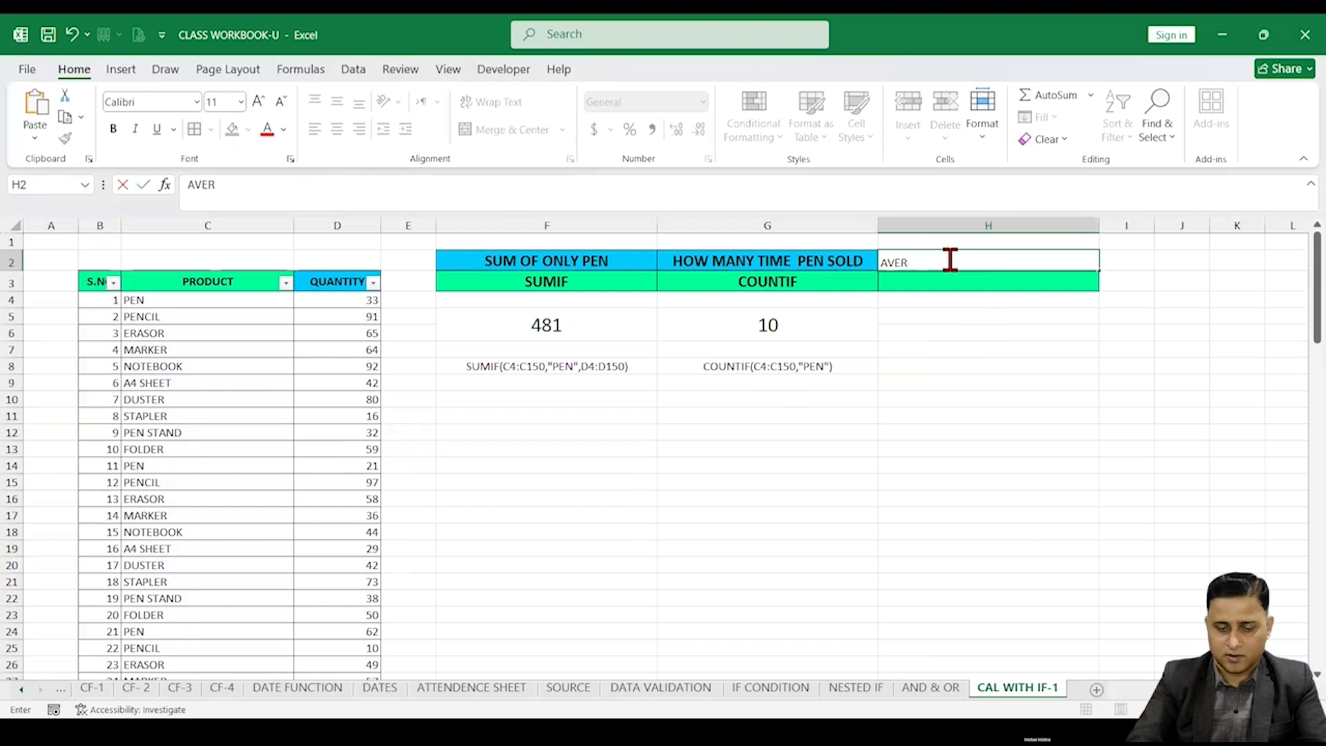
{"action": "type", "text": "AGE OF"}
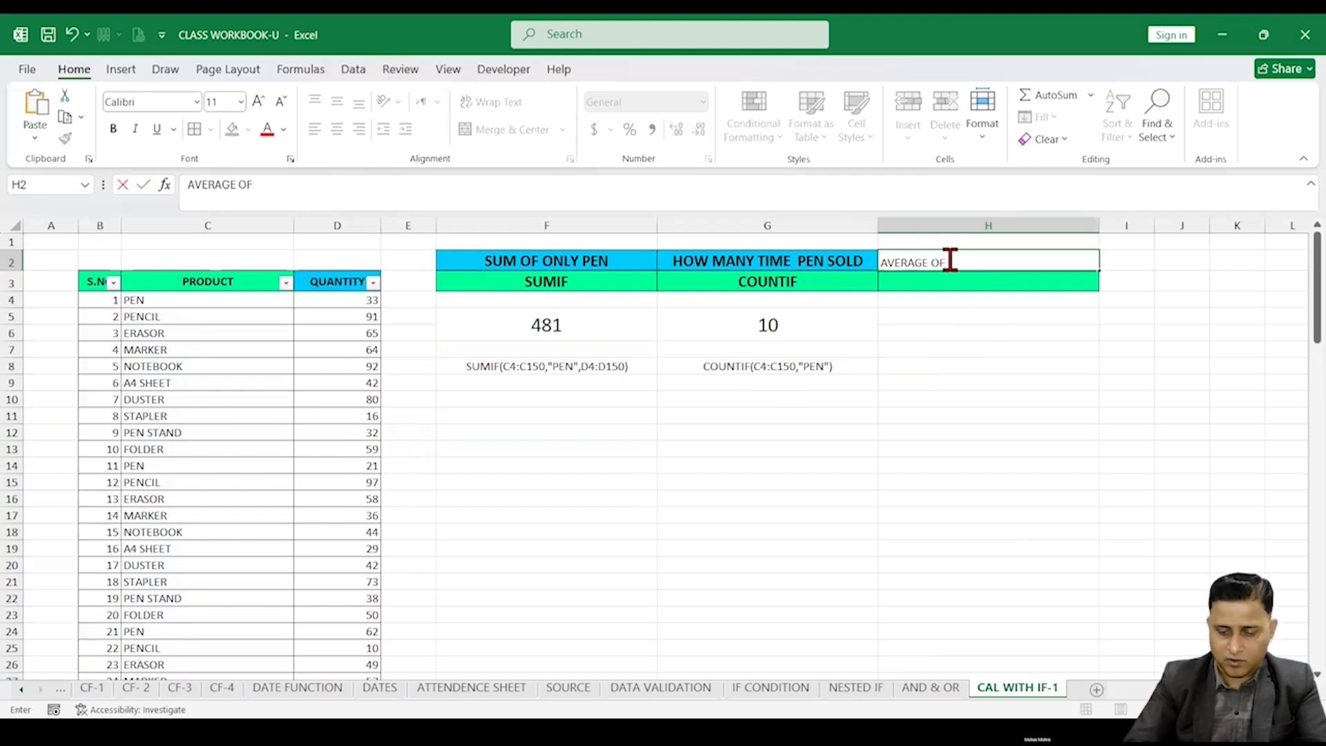
{"action": "type", "text": "  PEN SOLD"}
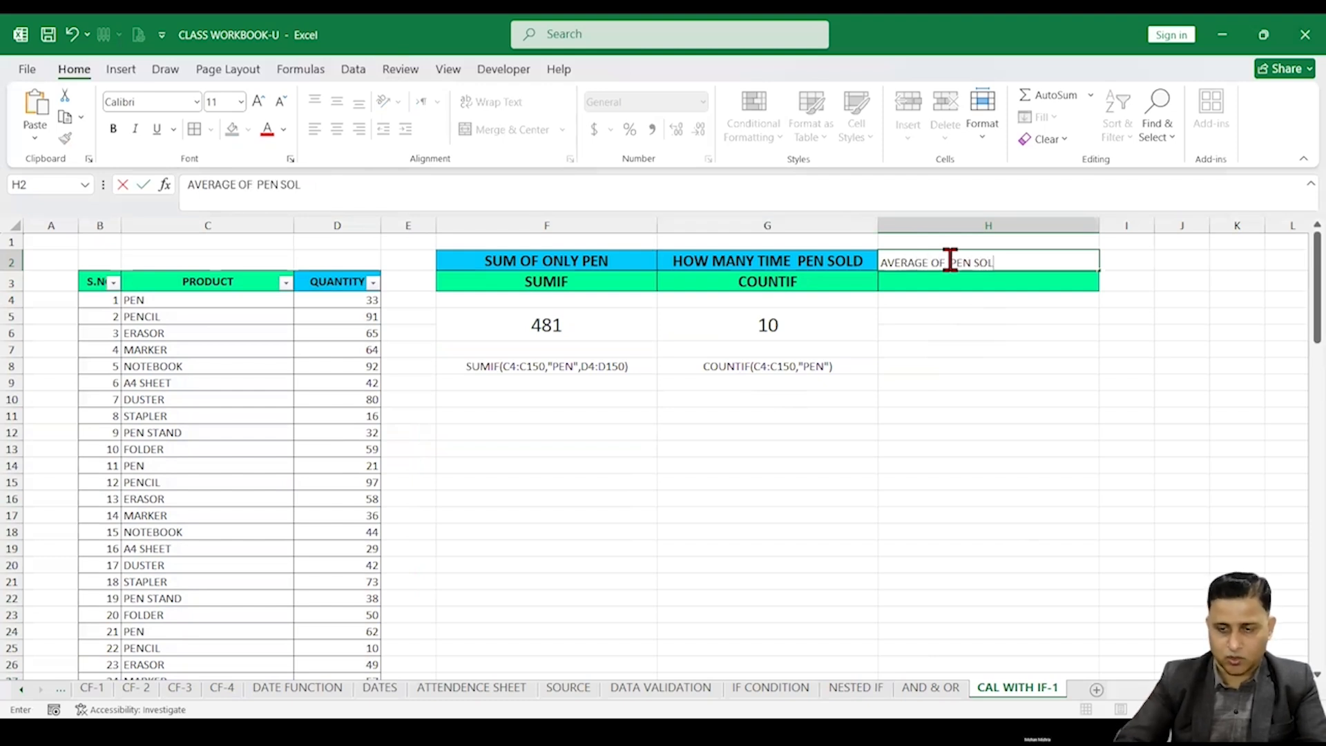
{"action": "left_click", "coordinate": [1020, 400]}
Copy the formatting of the HOW MANY TIME PEN SOLD heading in G2 onto H2
{"action": "left_click", "coordinate": [835, 258]}
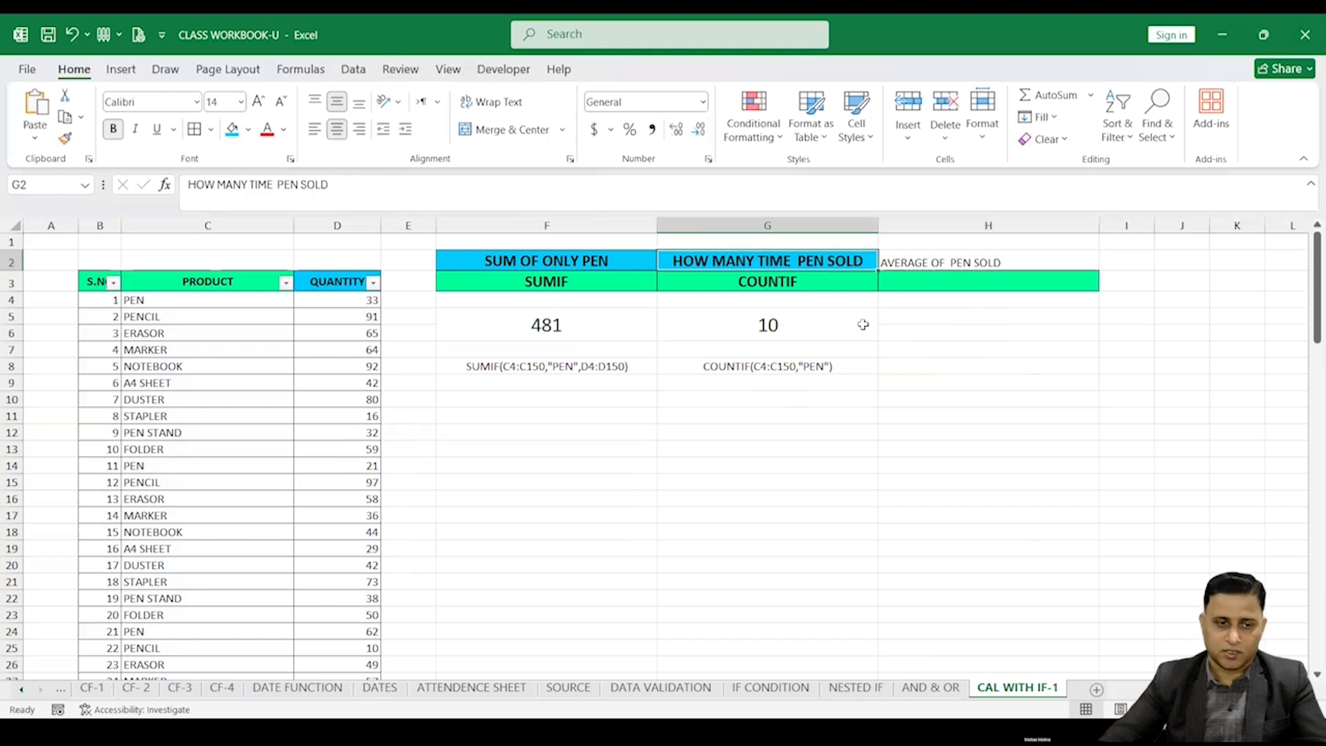
{"action": "left_click", "coordinate": [65, 138]}
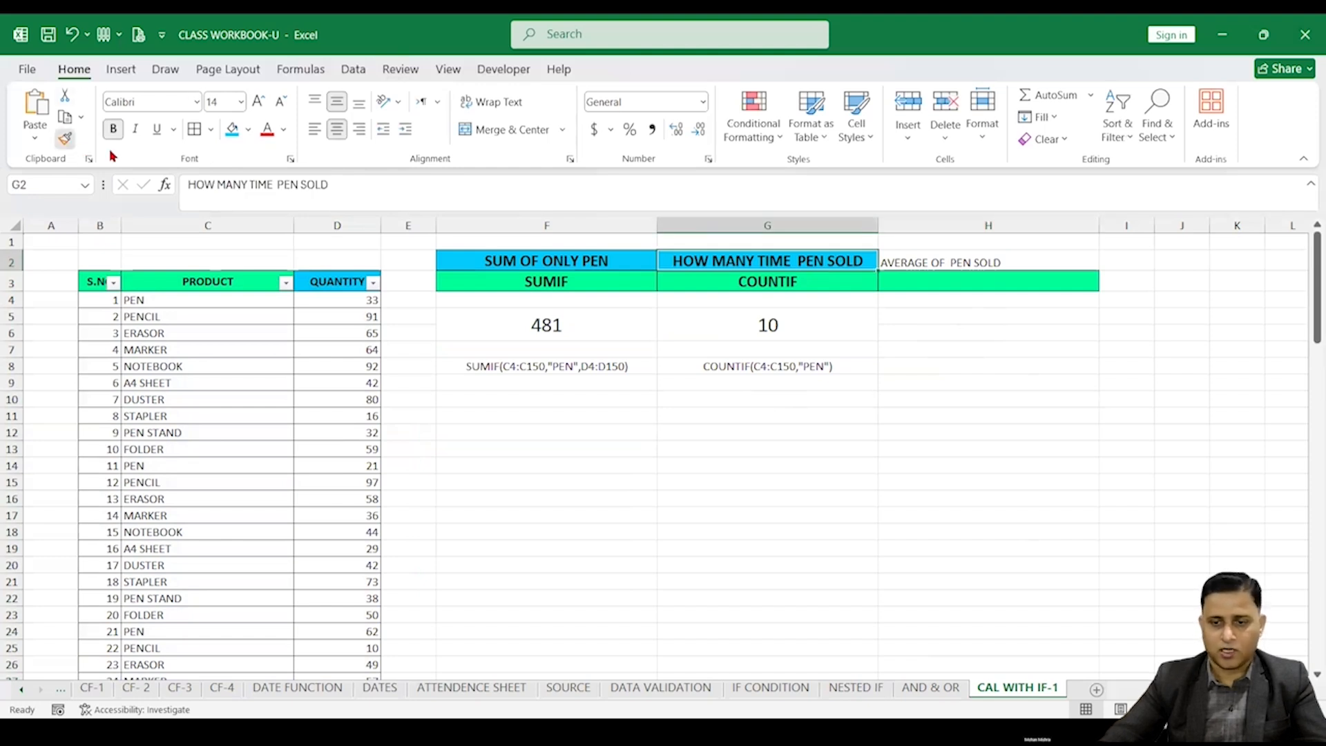
{"action": "left_click", "coordinate": [938, 261]}
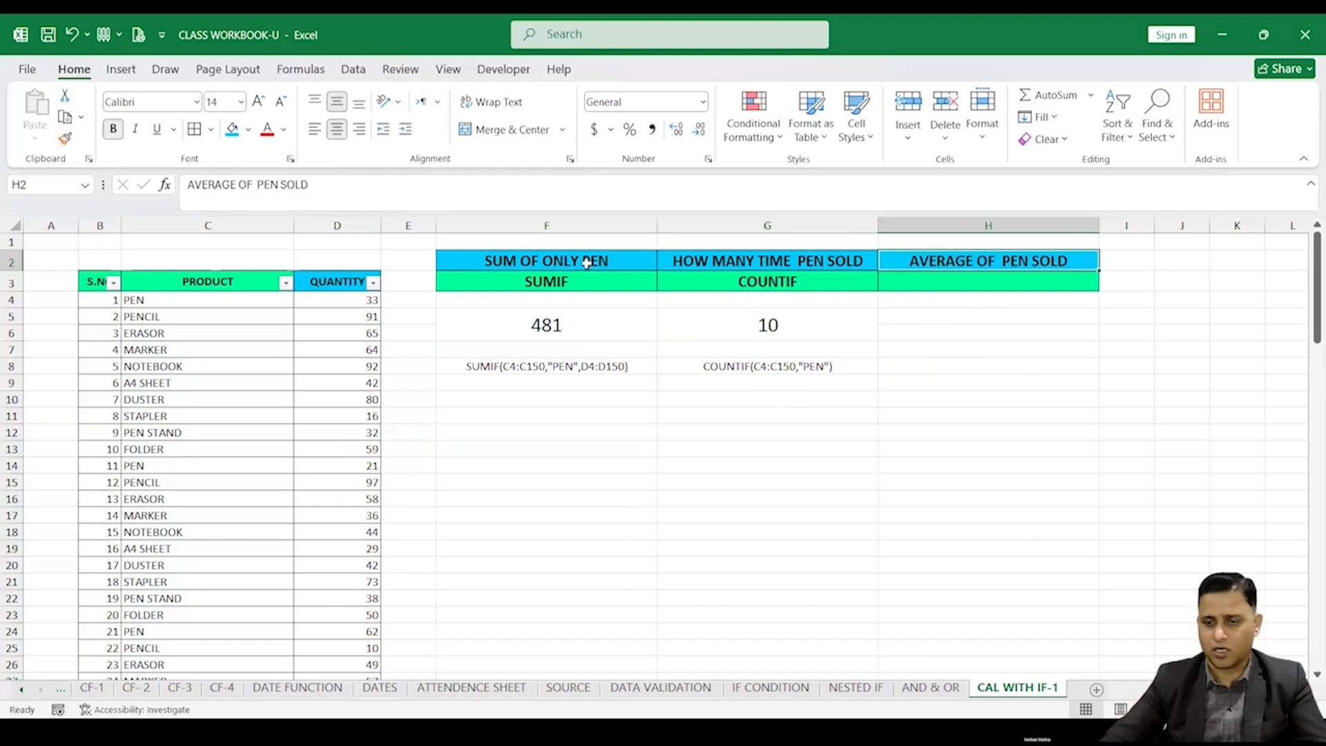
Enter the subheading AVERAGEIF in cell H3
{"action": "left_click", "coordinate": [850, 280]}
{"action": "left_click", "coordinate": [967, 279]}
{"action": "type", "text": "AVE"}
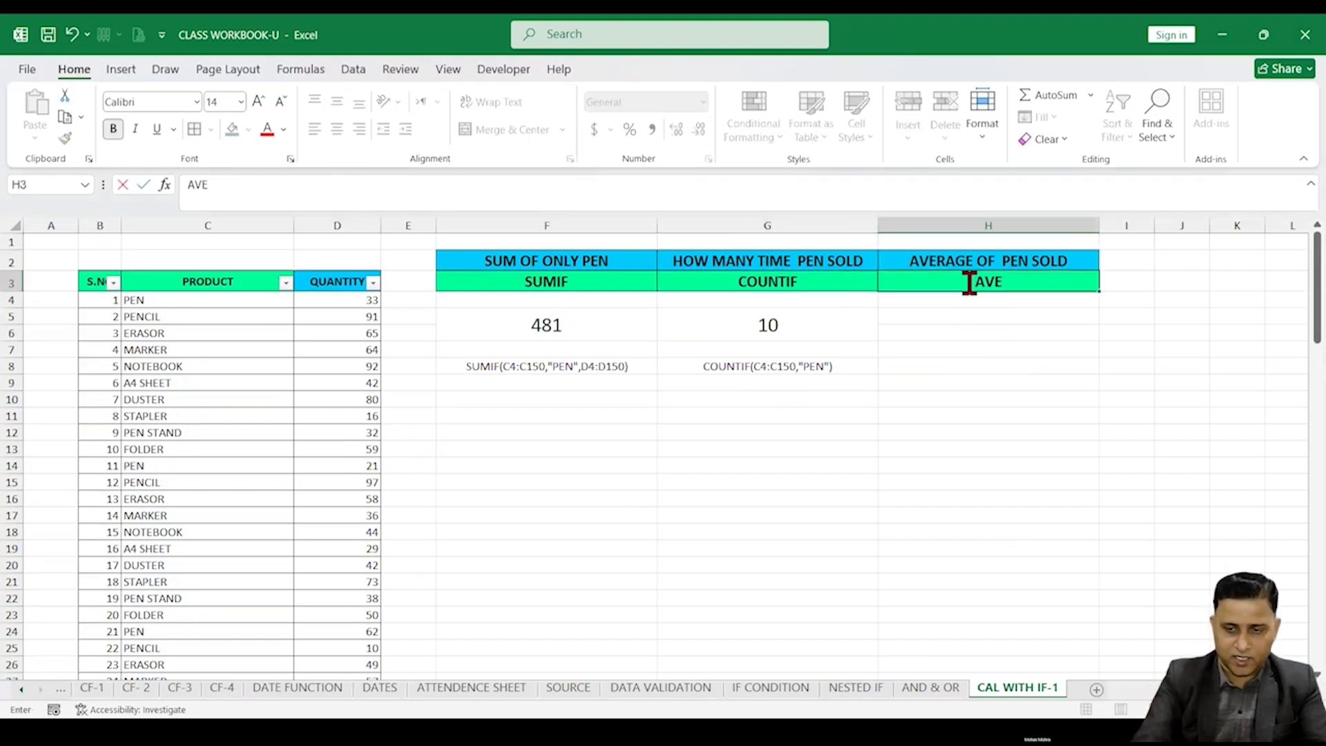
{"action": "type", "text": "RAGE"}
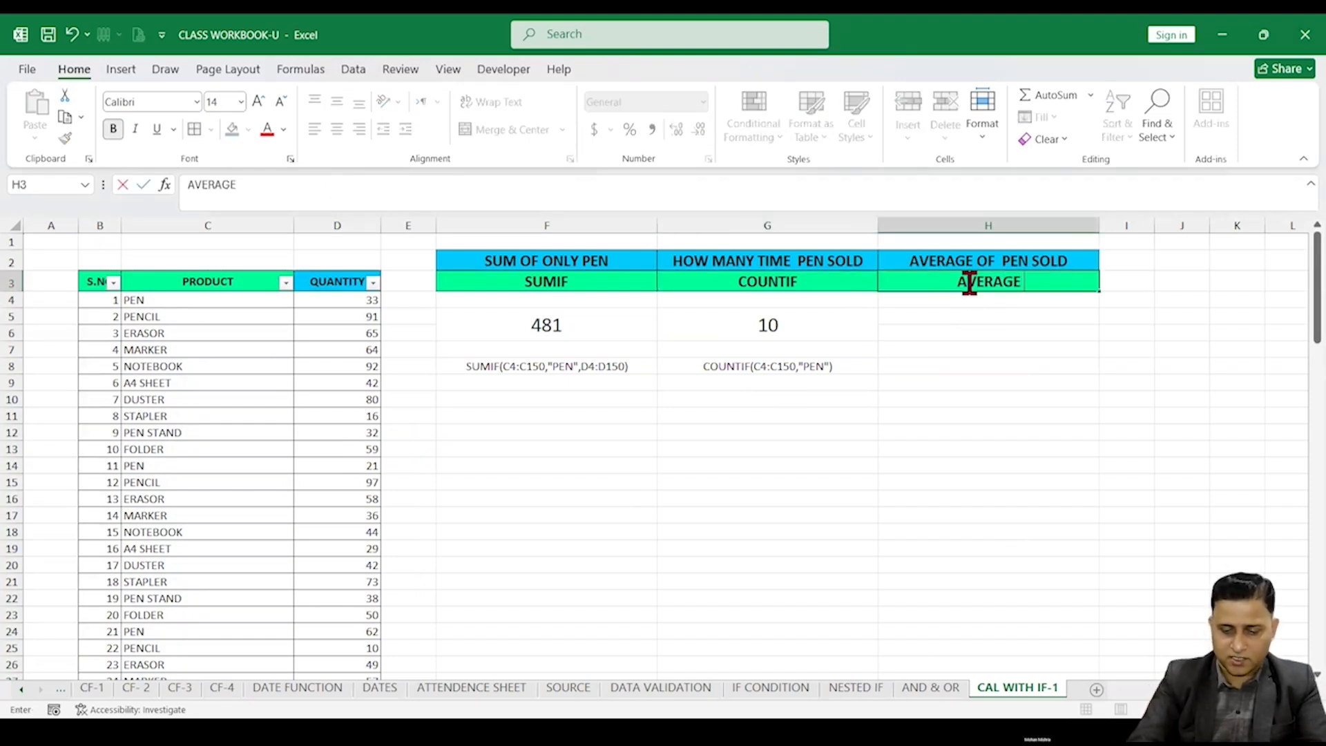
{"action": "type", "text": "IF"}
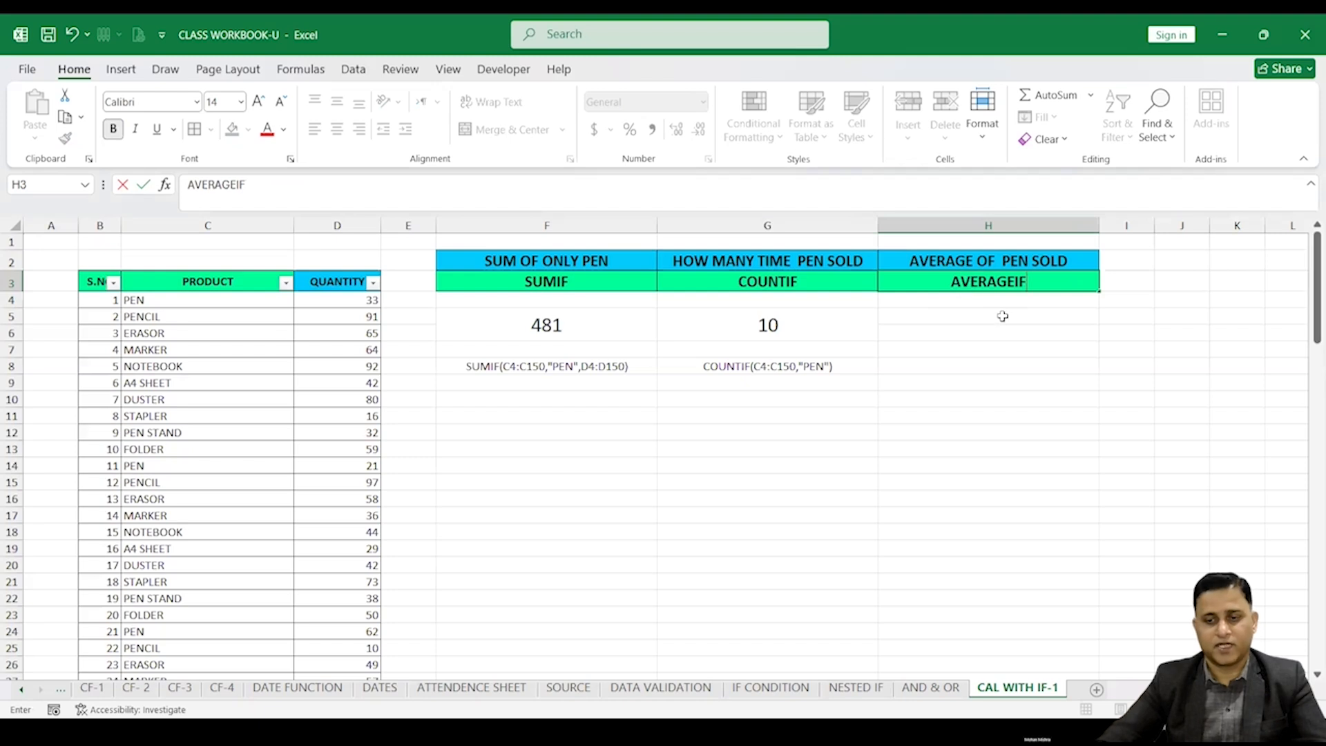
{"action": "left_click", "coordinate": [998, 318]}
Fill the merged COUNTIF result cell G5 across to H5 and clear the copied formula, leaving only the formatting
{"action": "left_click", "coordinate": [827, 329]}
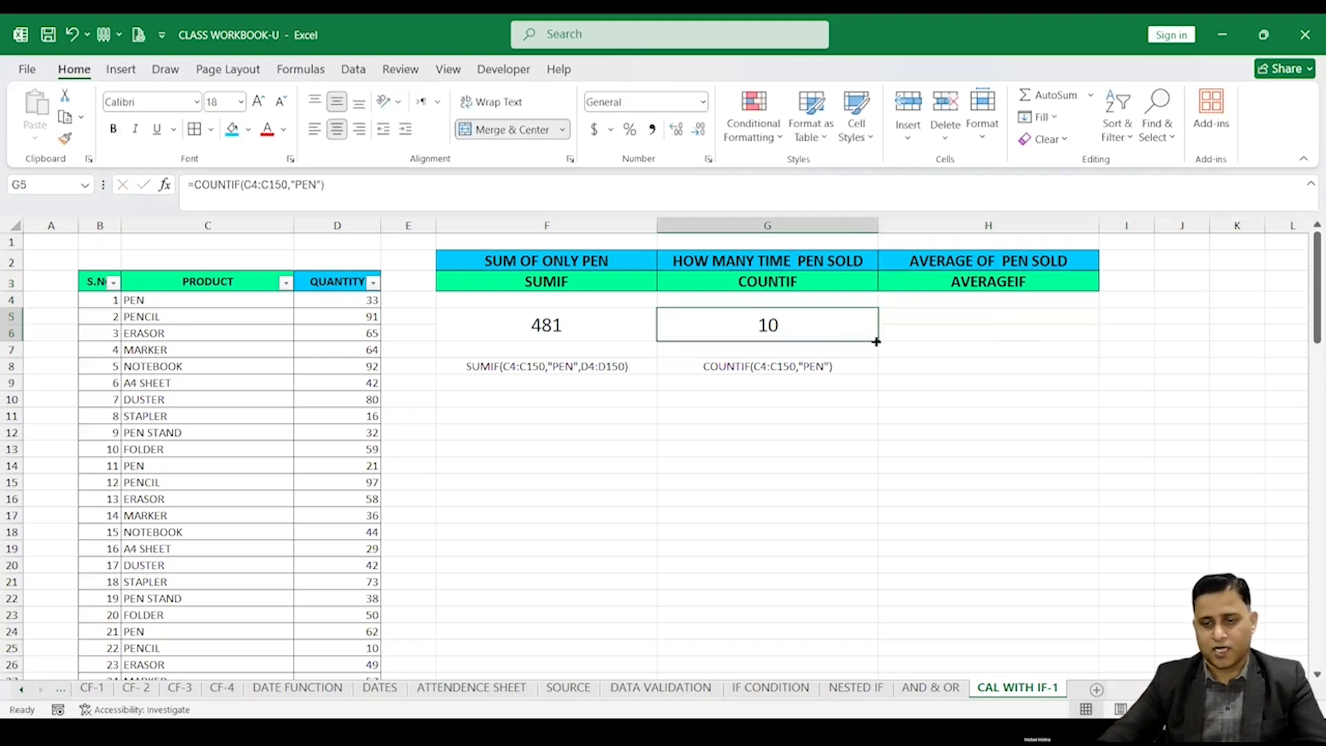
{"action": "left_click_drag", "start_coordinate": [878, 341], "coordinate": [1023, 344]}
{"action": "left_click", "coordinate": [1002, 329]}
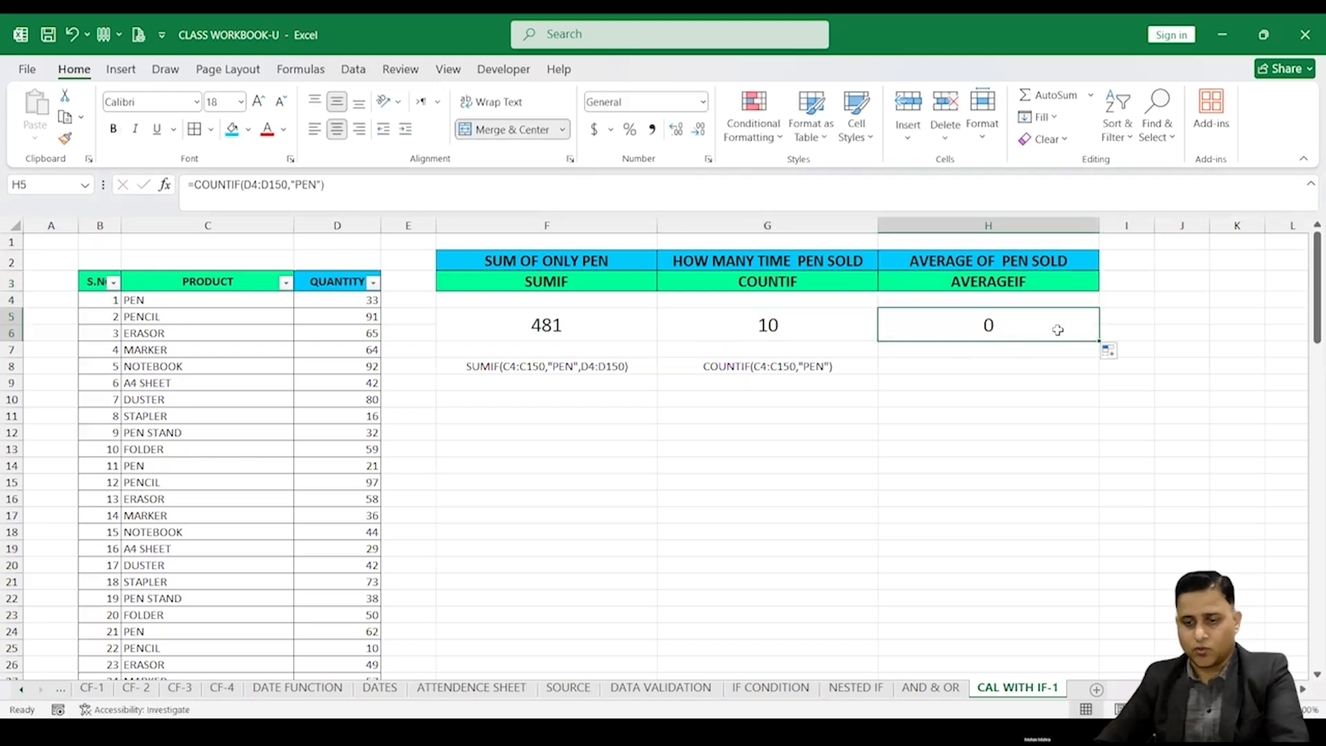
{"action": "key", "text": "Delete"}
{"action": "left_click", "coordinate": [974, 373]}
Start an AVERAGEIF formula in H5 with C3:C150 as its range
{"action": "left_click", "coordinate": [969, 323]}
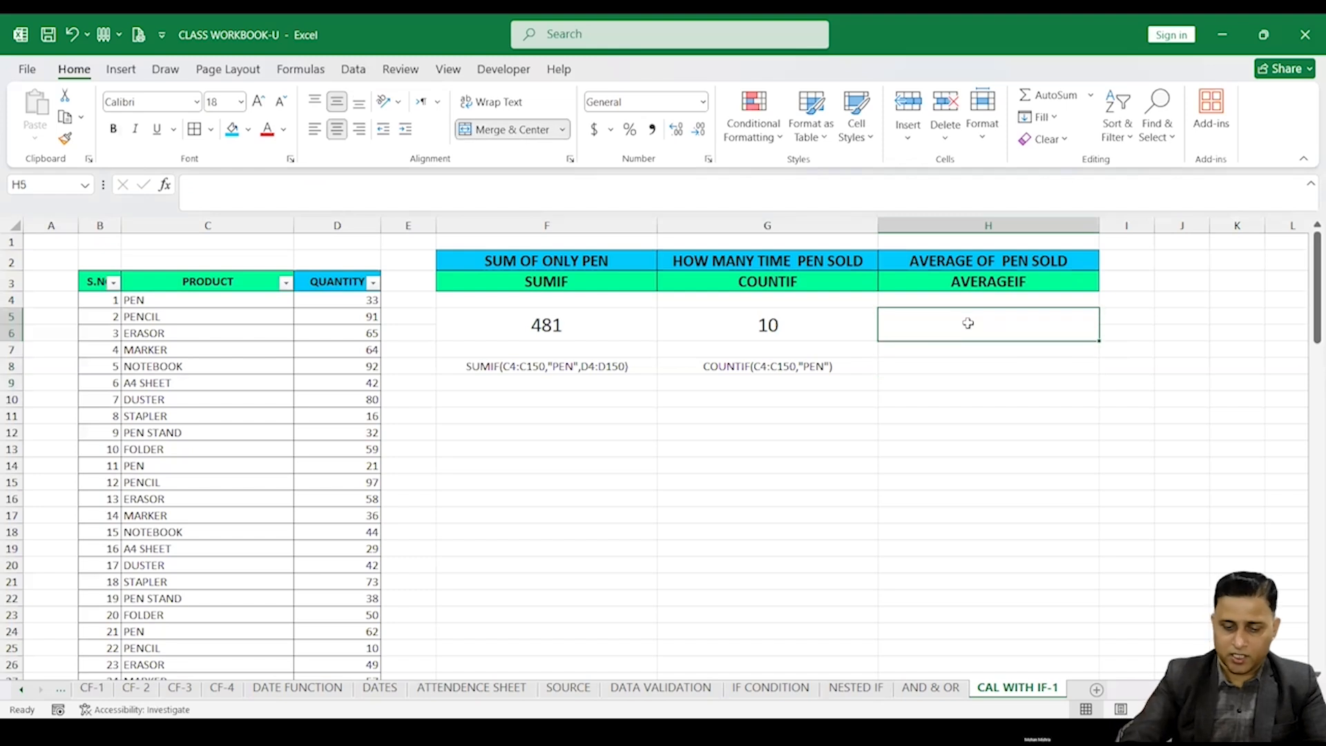
{"action": "type", "text": "="}
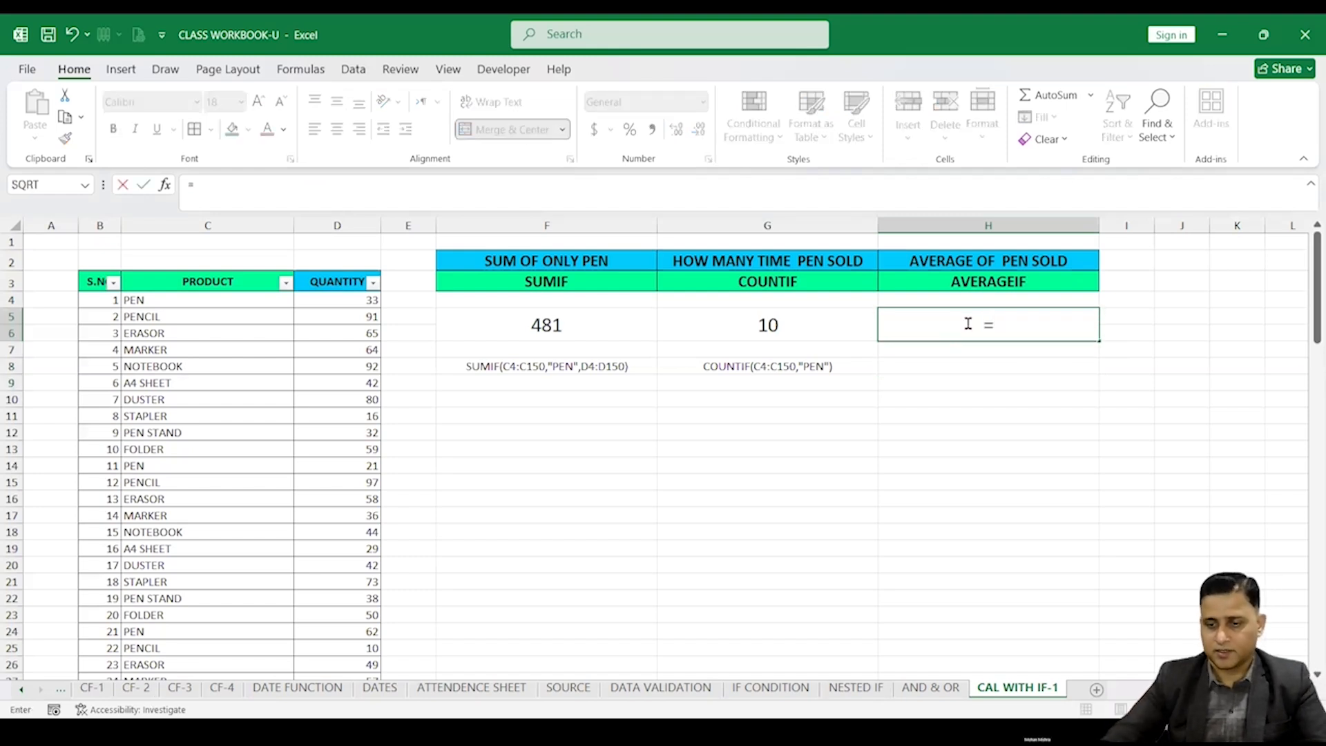
{"action": "type", "text": "AVE"}
{"action": "left_click", "coordinate": [1028, 395]}
{"action": "double_click", "coordinate": [1028, 396]}
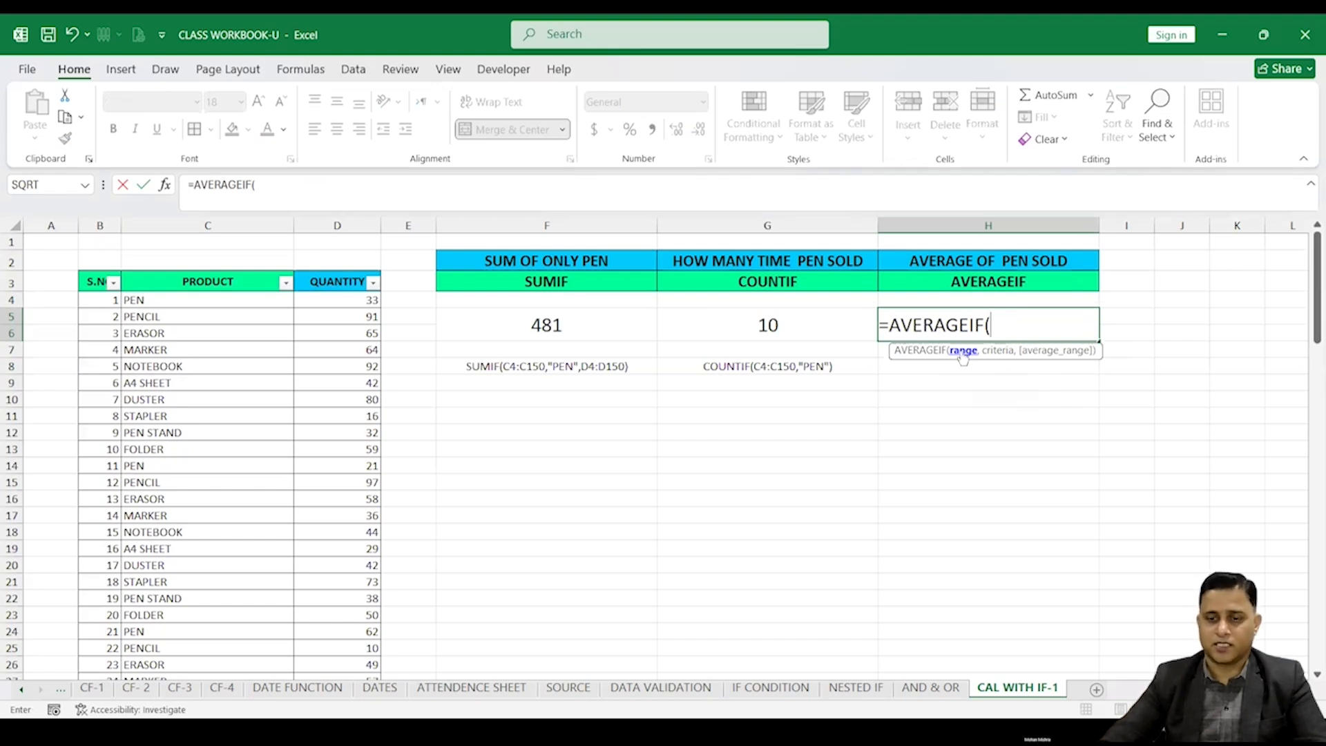
{"action": "left_click", "coordinate": [200, 279]}
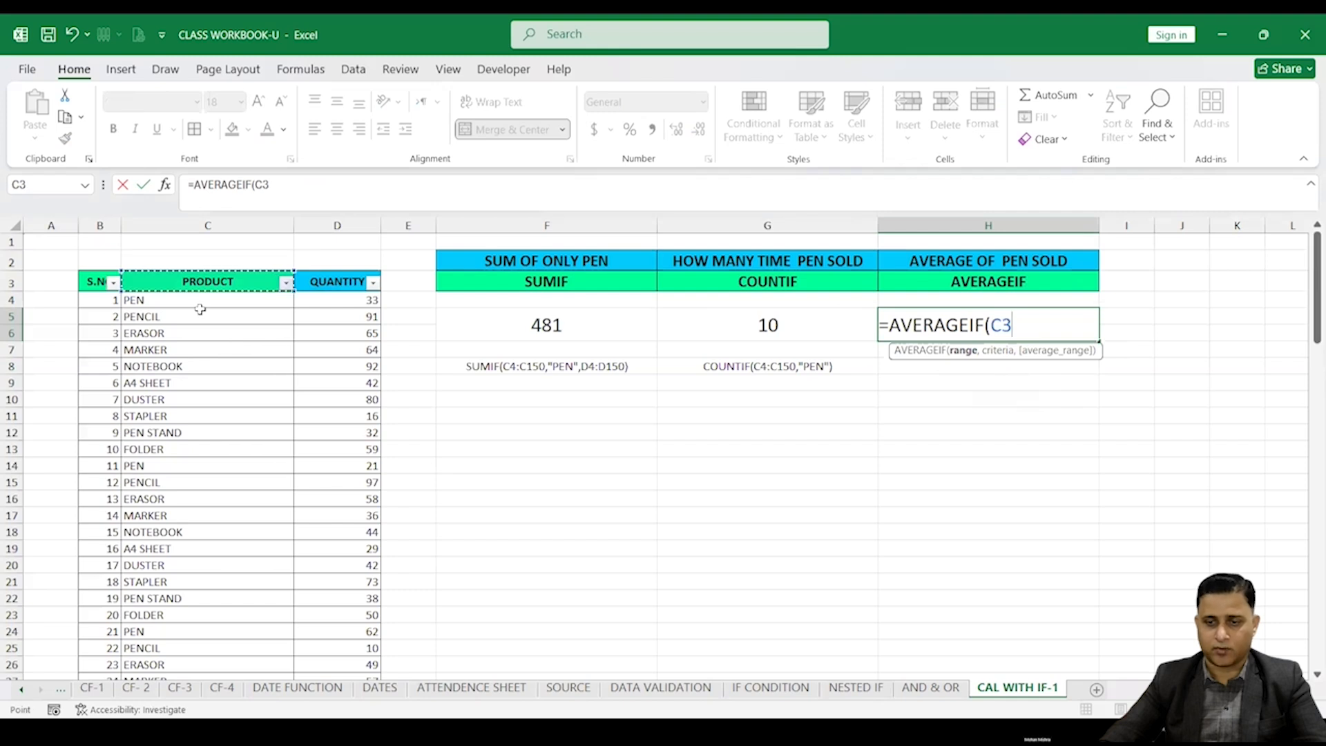
{"action": "left_click_drag", "start_coordinate": [202, 367], "coordinate": [219, 307]}
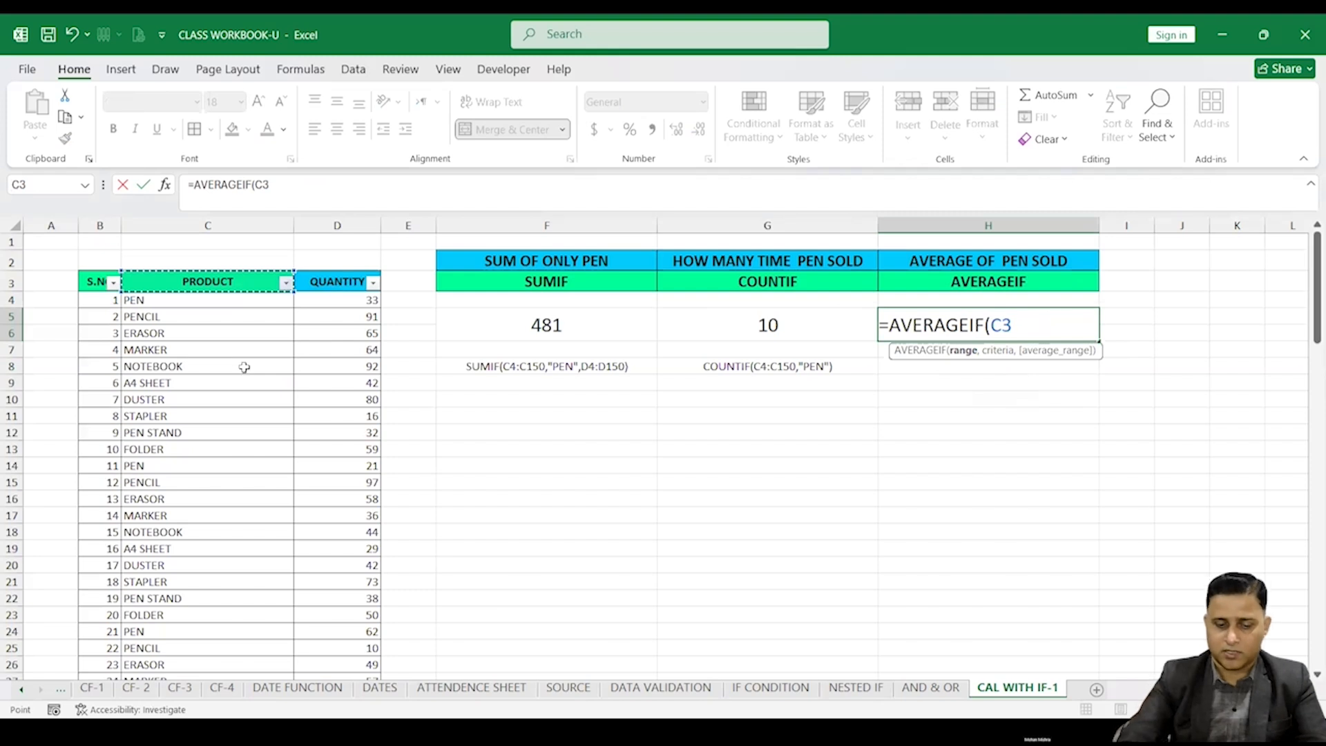
{"action": "type", "text": ":C150"}
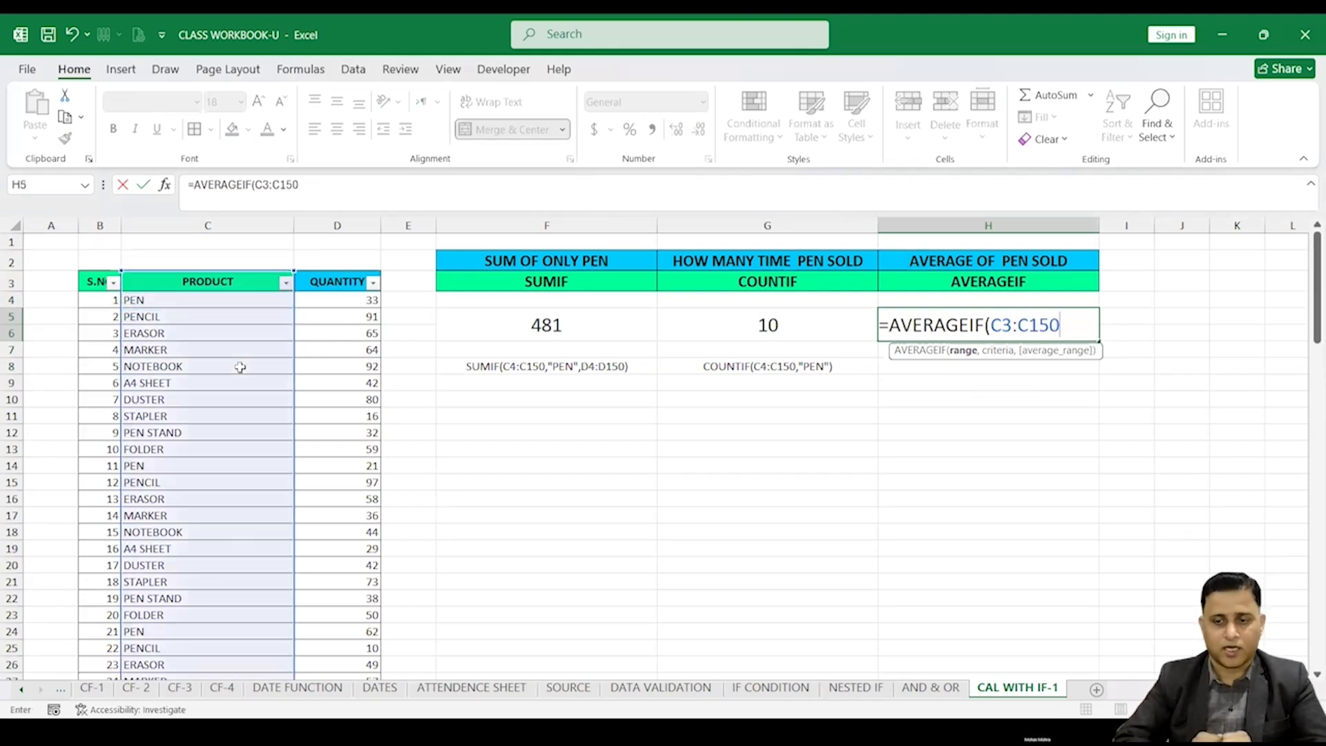
Complete the AVERAGEIF formula in H5 with "PEN" as the criterion and D3:D150 as the average range
{"action": "type", "text": ","}
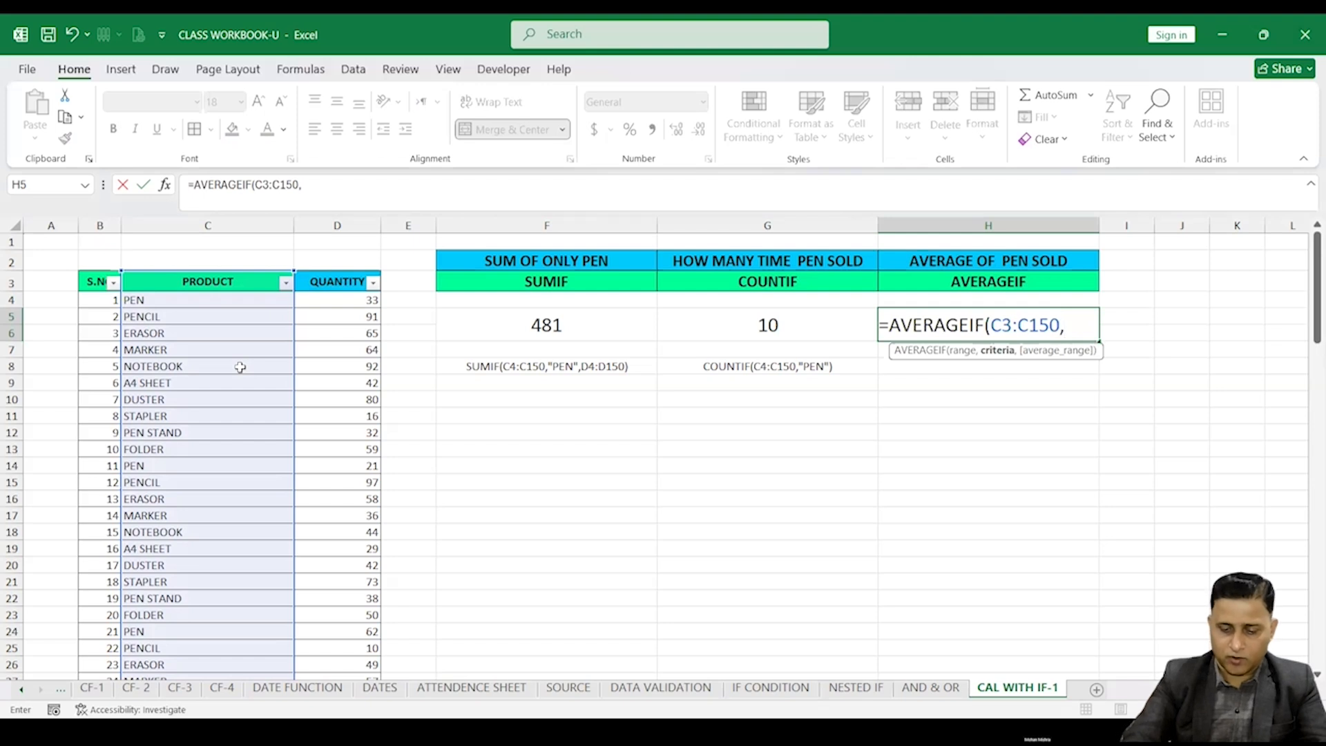
{"action": "type", "text": "\"PEN\""}
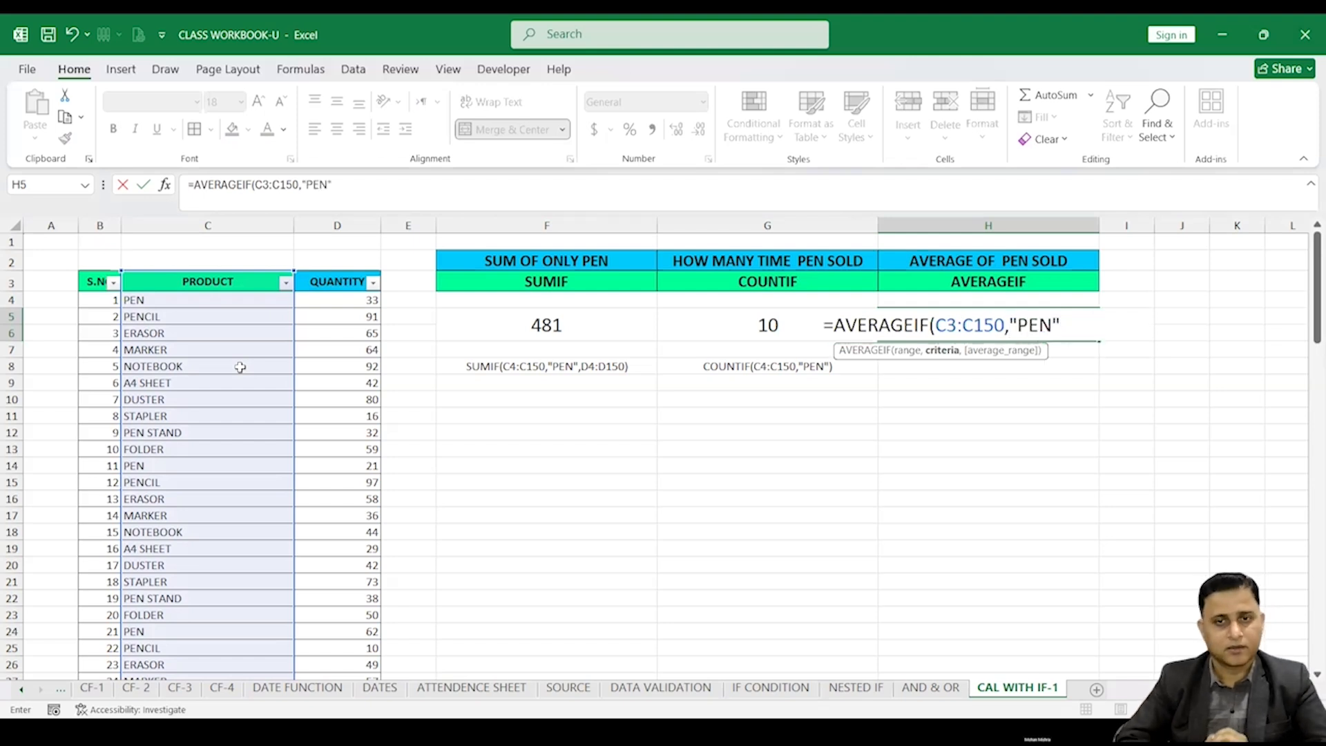
{"action": "type", "text": ","}
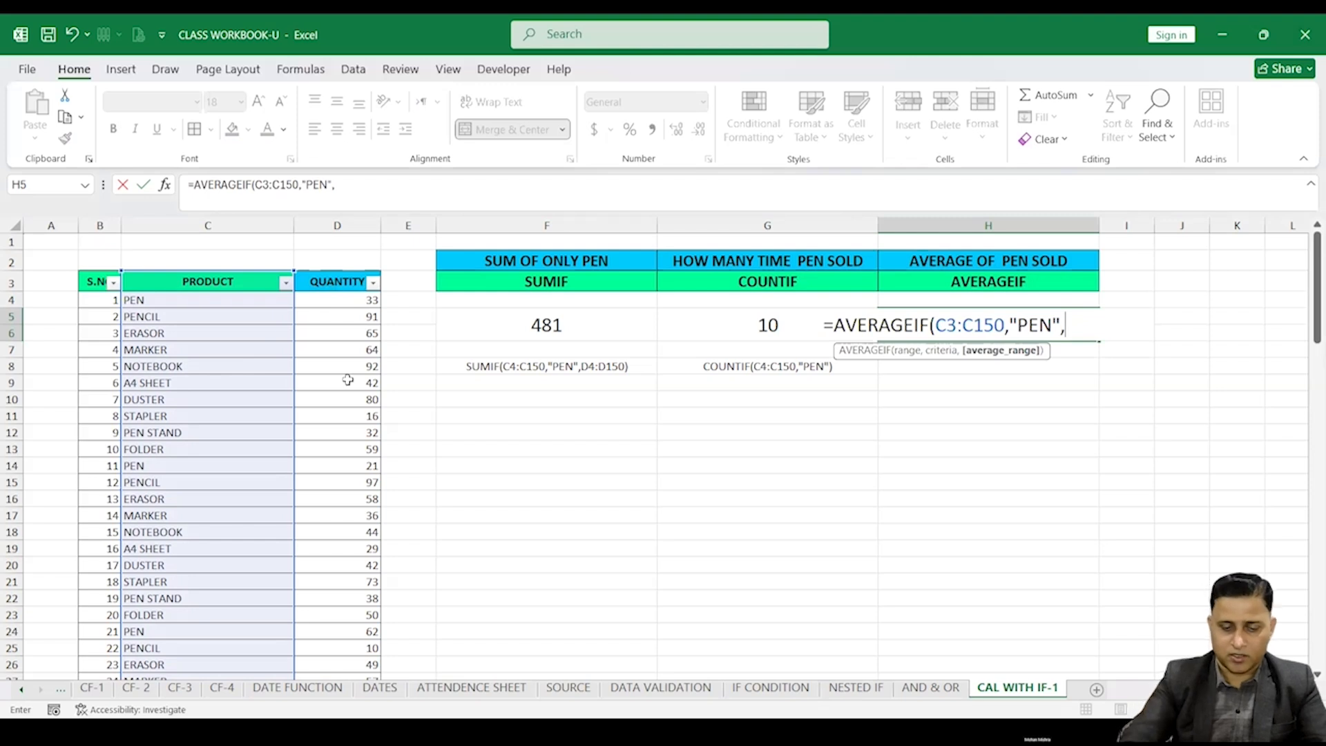
{"action": "left_click_drag", "start_coordinate": [337, 281], "coordinate": [348, 380]}
{"action": "key", "text": "BackSpace"}
{"action": "type", "text": "150"}
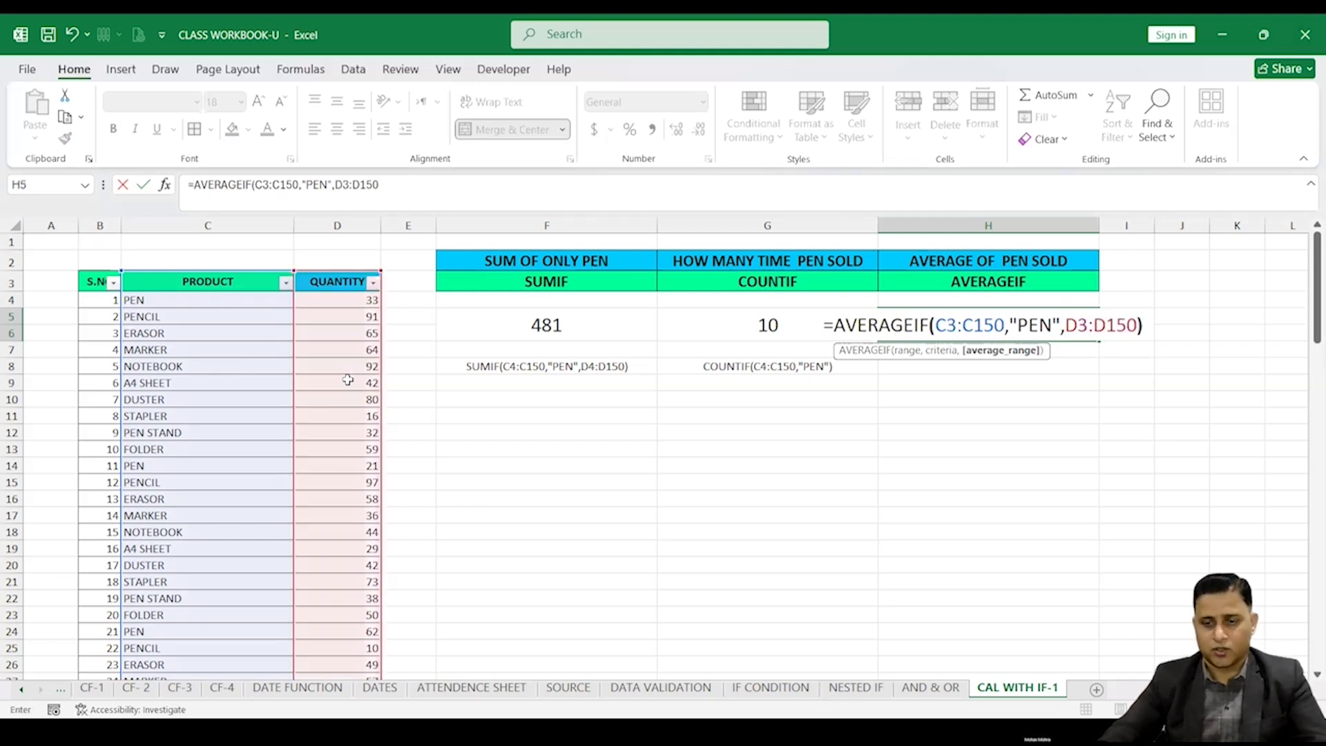
{"action": "type", "text": ")"}
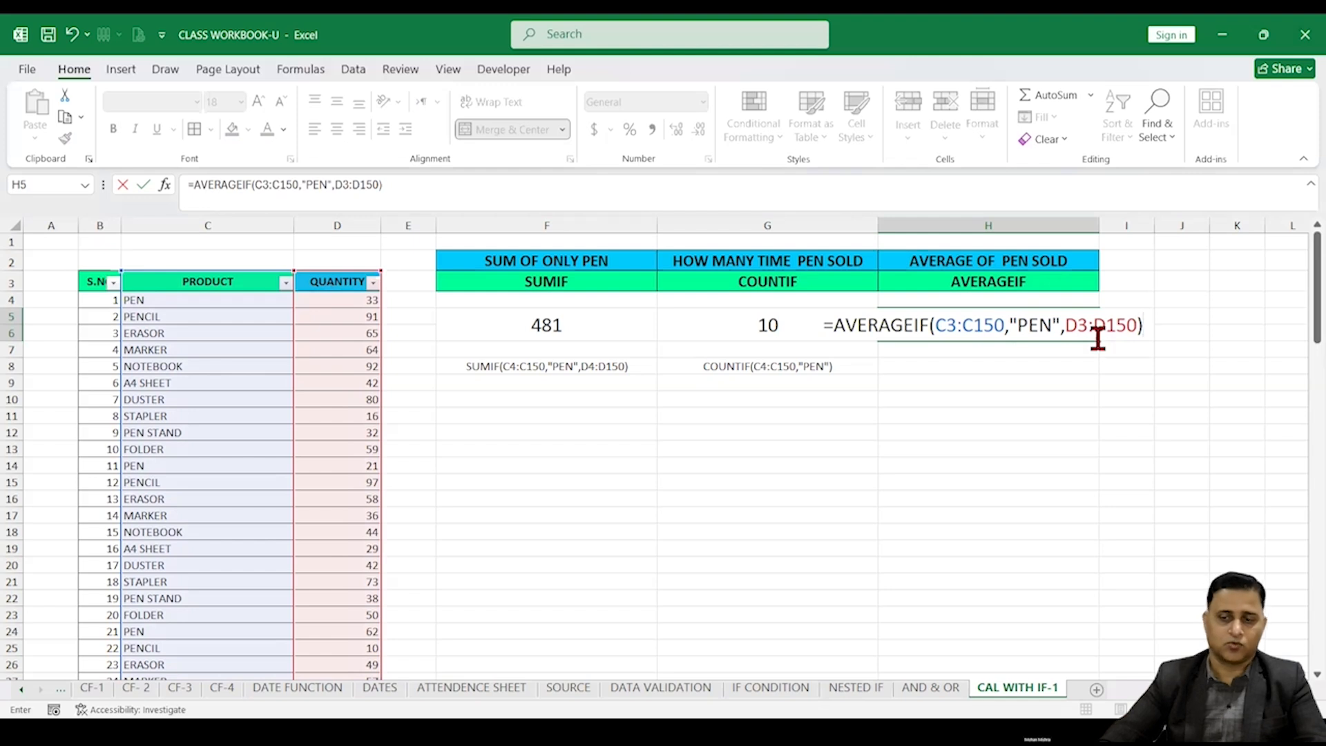
{"action": "key", "text": "Return"}
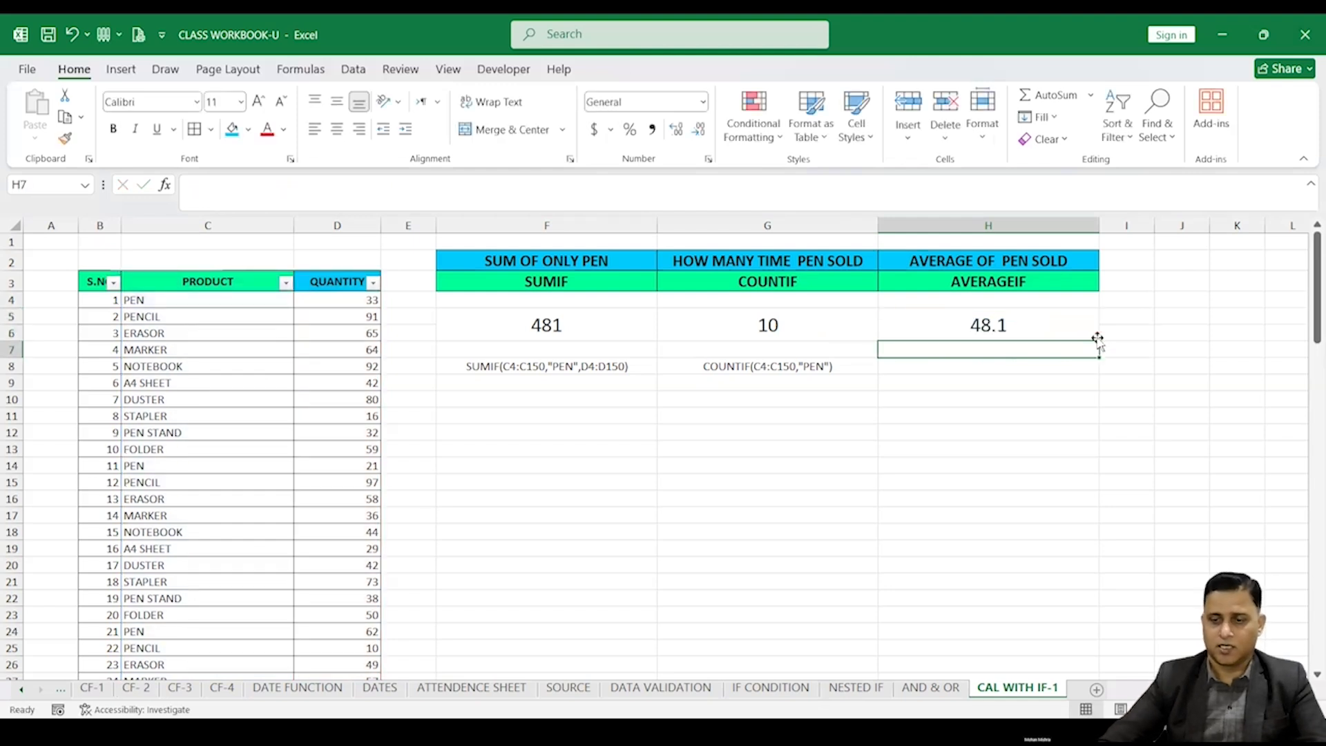
{"action": "left_click", "coordinate": [1017, 329]}
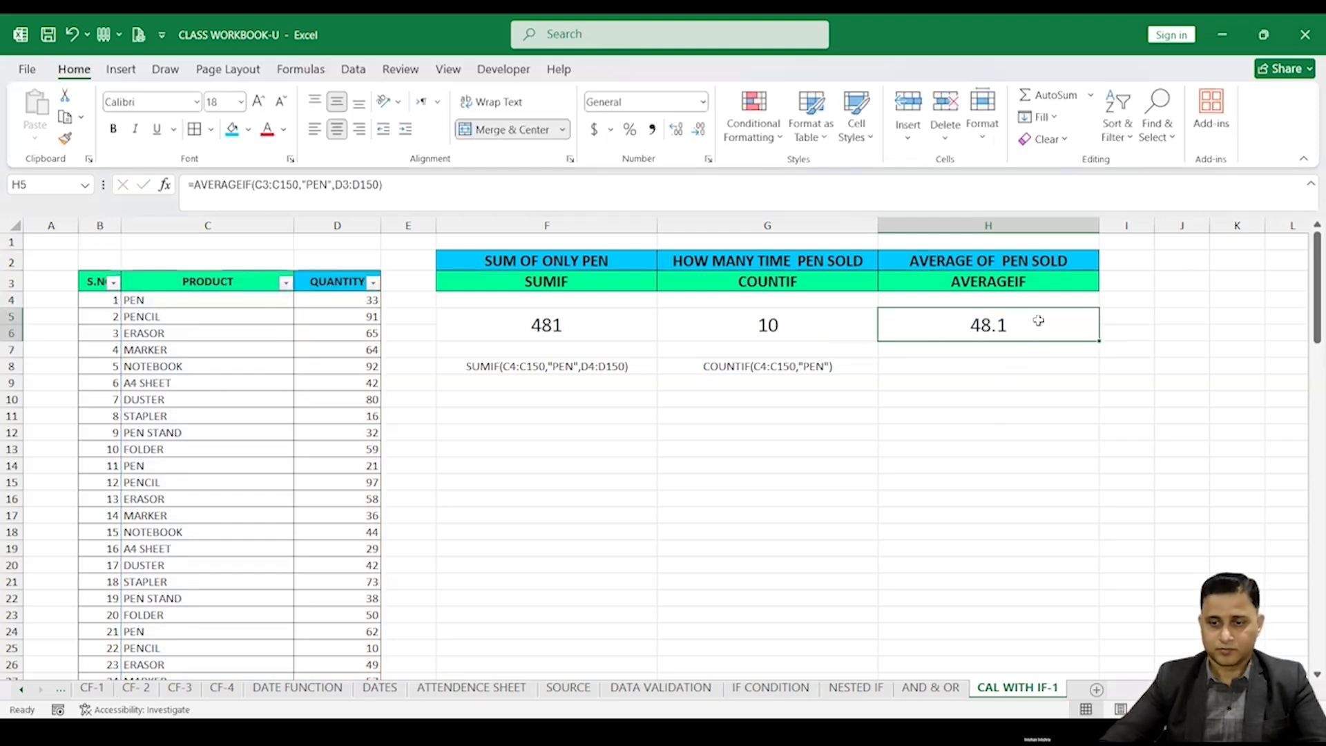
Copy the AVERAGEIF formula text from H5 without its equals sign and paste it as text into cell H8
{"action": "left_click", "coordinate": [813, 370]}
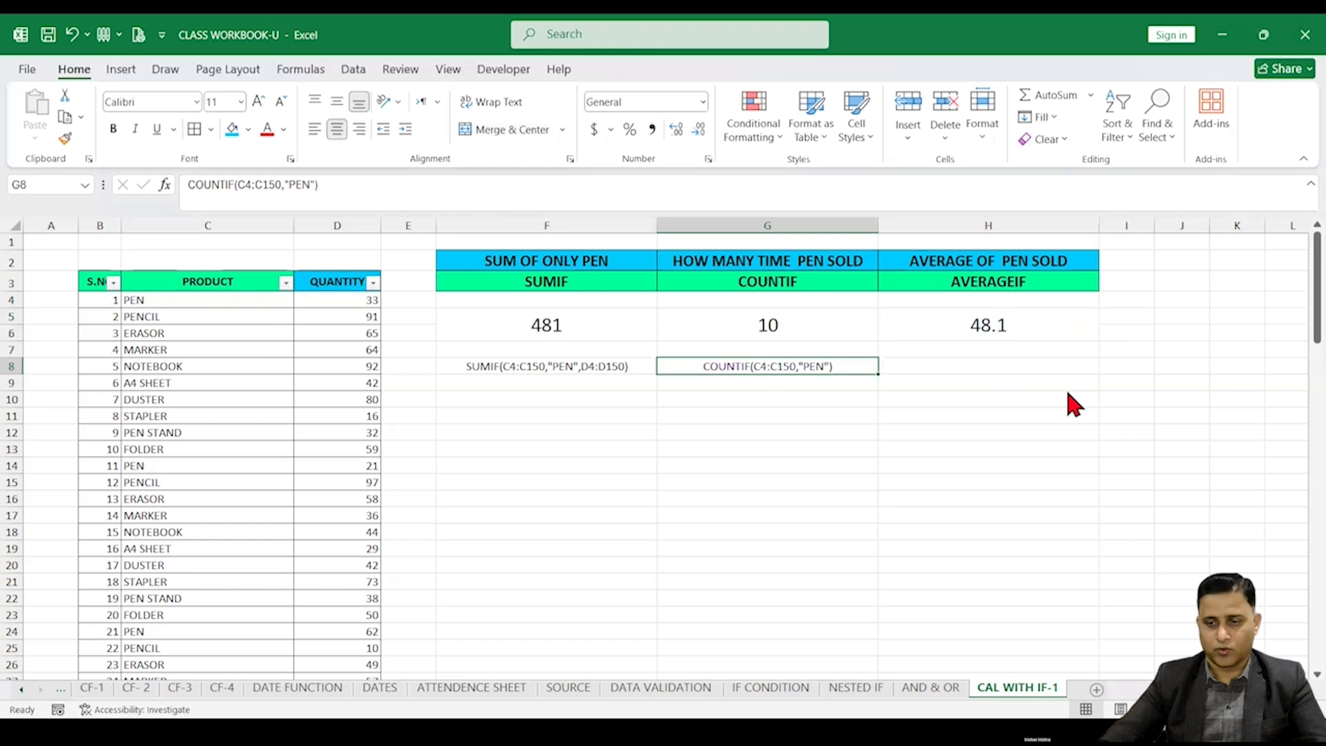
{"action": "left_click", "coordinate": [1014, 322]}
{"action": "left_click_drag", "start_coordinate": [394, 188], "coordinate": [196, 187]}
{"action": "key", "text": "ctrl+c"}
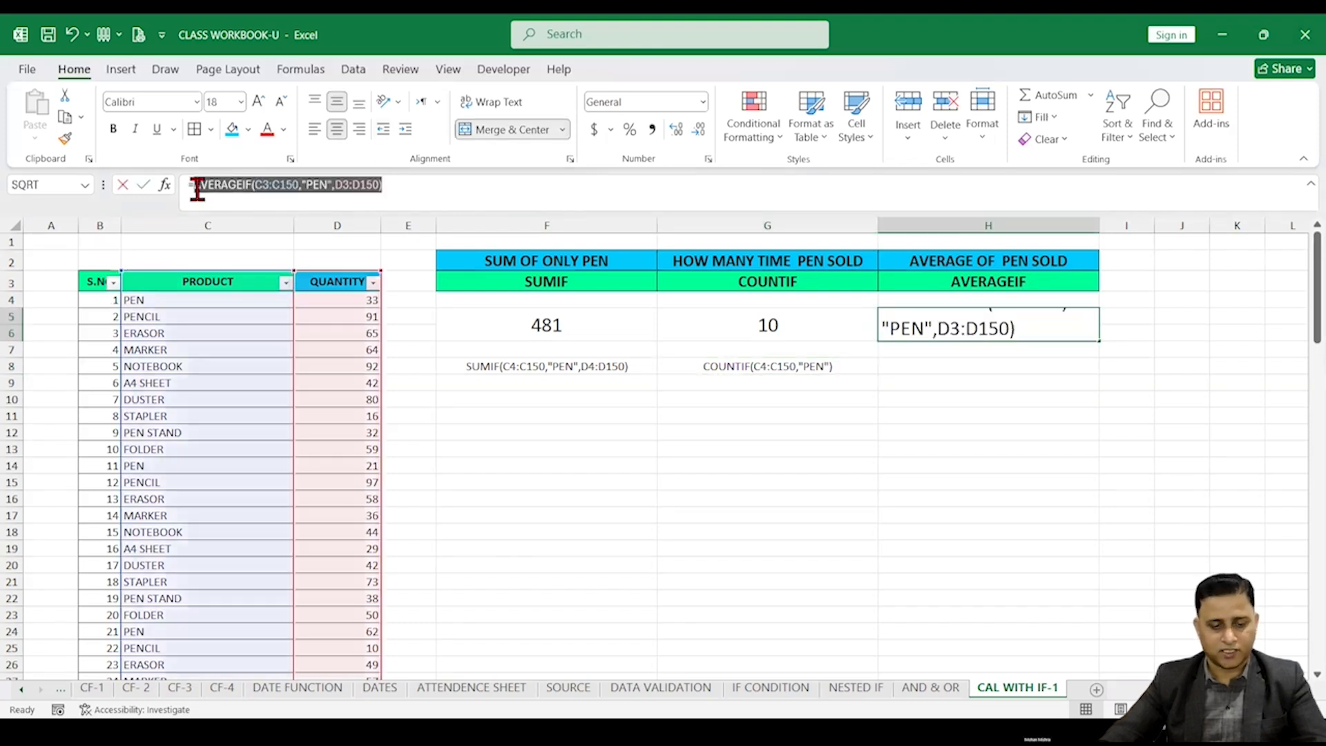
{"action": "key", "text": "Return"}
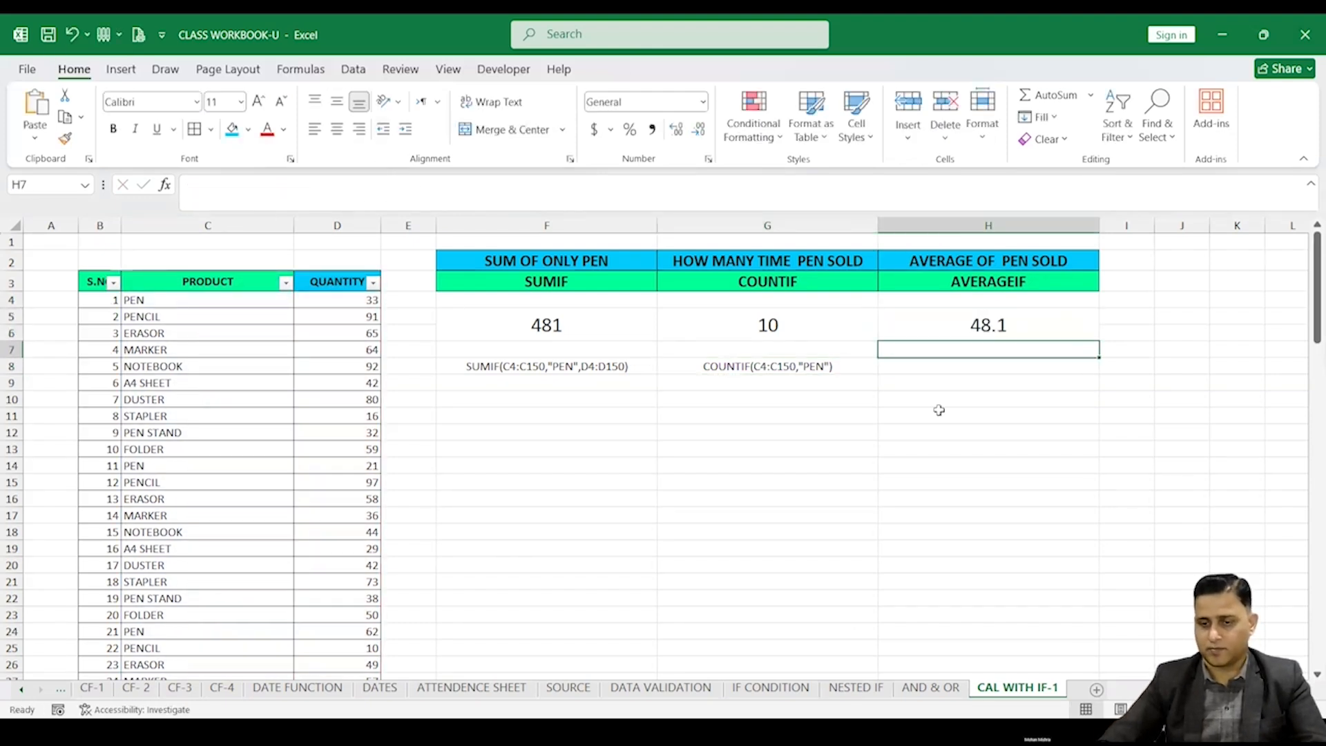
{"action": "left_click", "coordinate": [971, 362]}
{"action": "key", "text": "ctrl+v"}
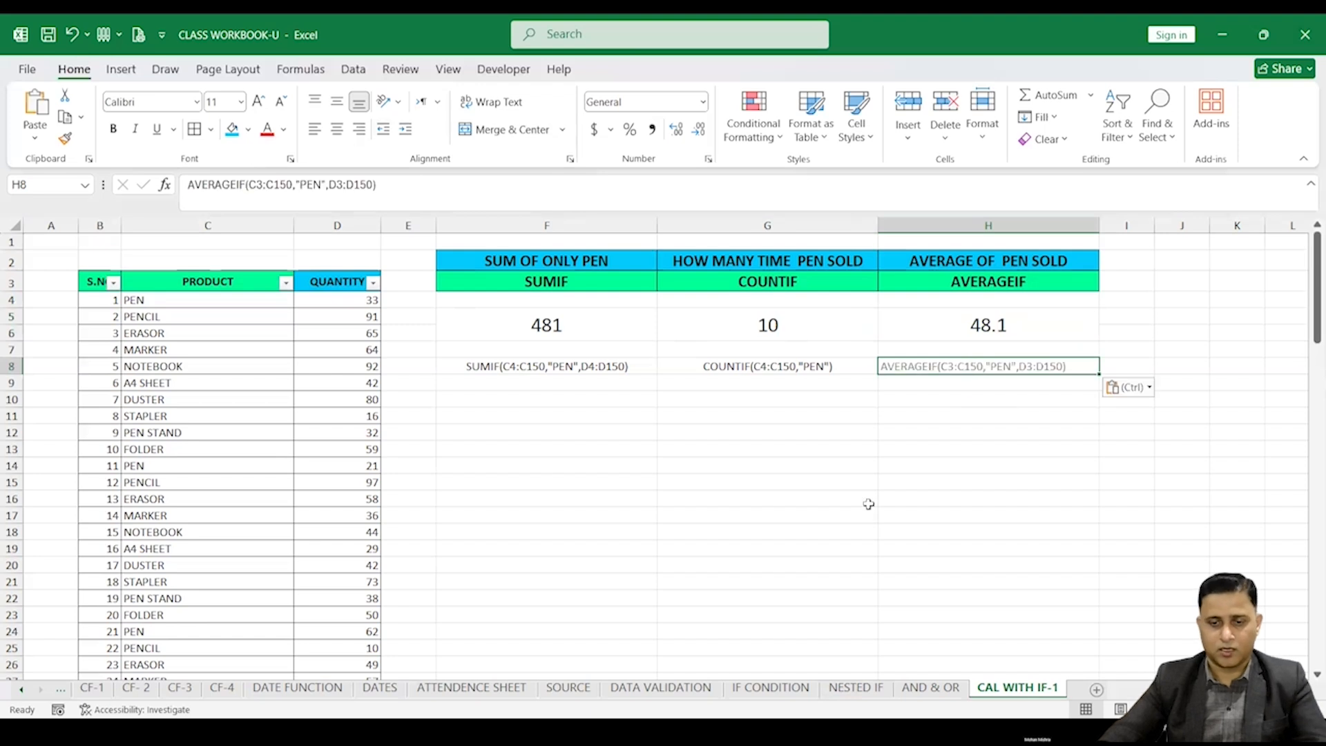
Enter the formula =F5/G5 in cell G12 to cross-check the average from the SUMIF and COUNTIF results
{"action": "left_click", "coordinate": [780, 427]}
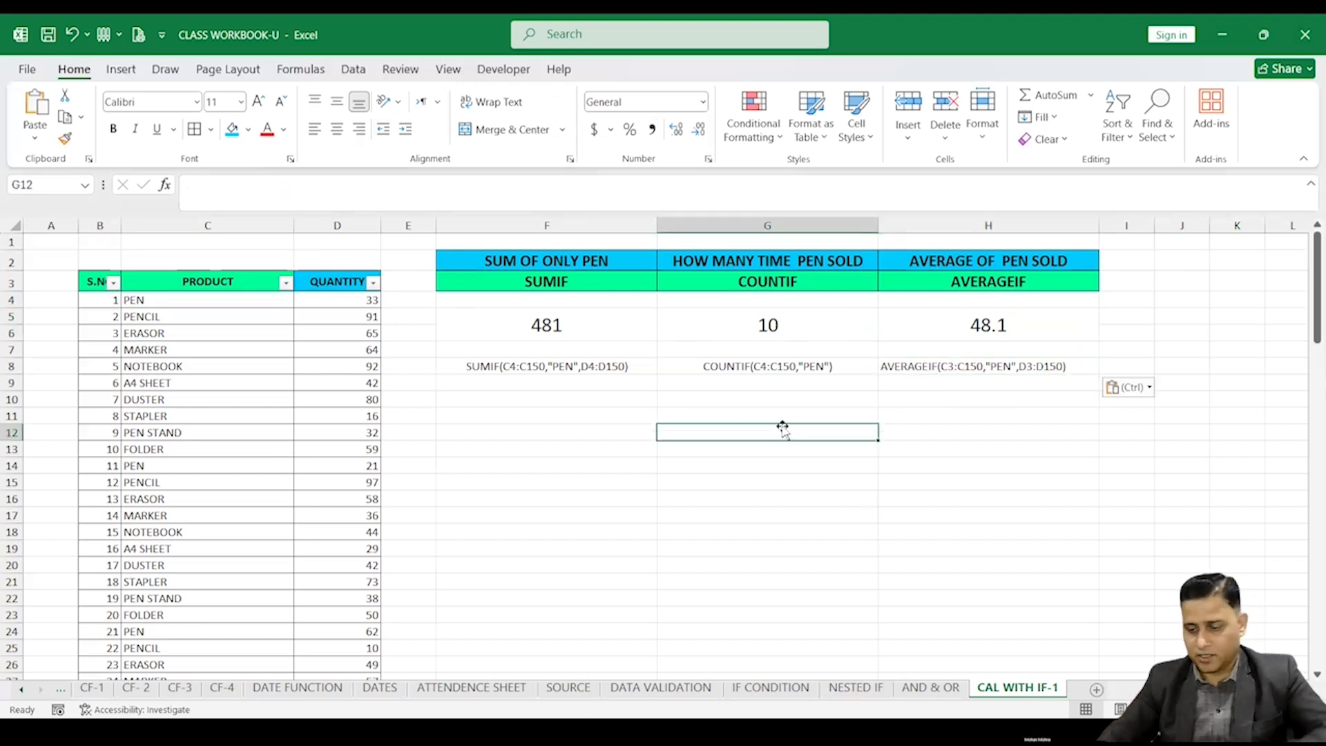
{"action": "type", "text": "="}
{"action": "left_click", "coordinate": [559, 324]}
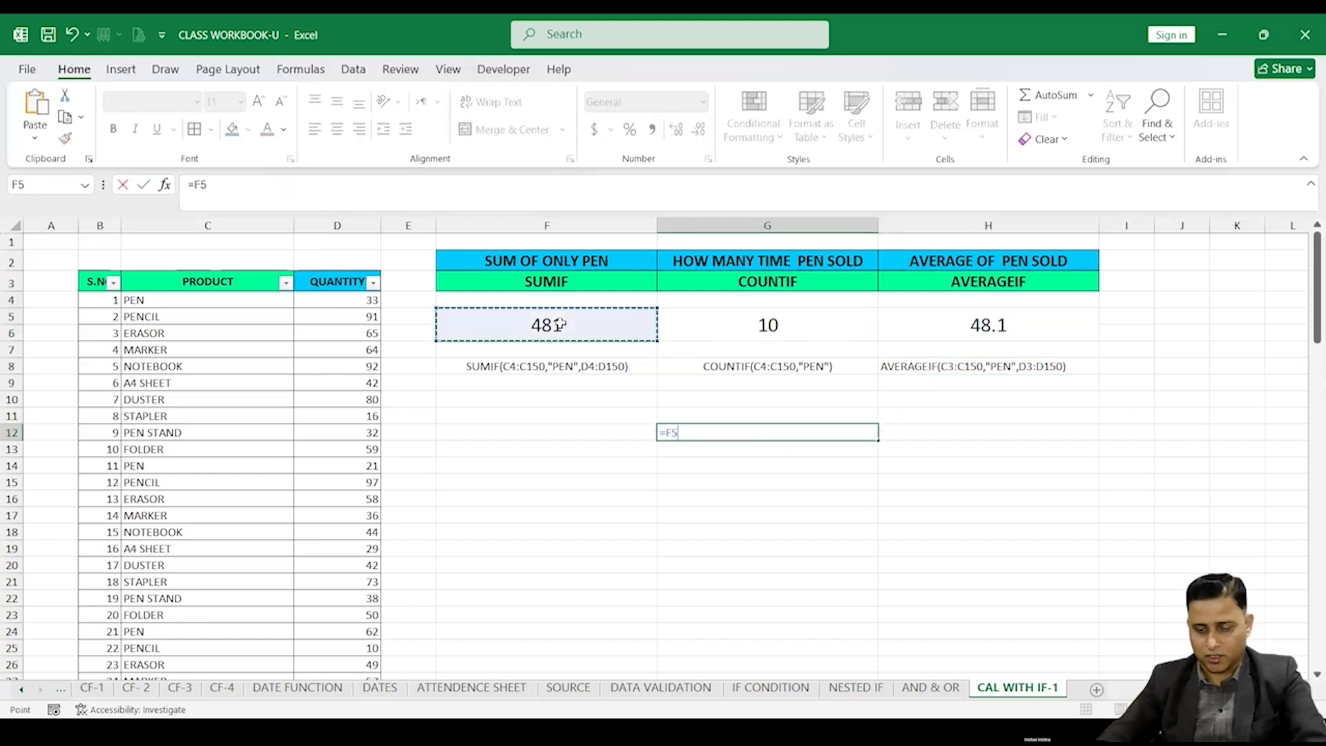
{"action": "type", "text": "/"}
{"action": "left_click", "coordinate": [801, 330]}
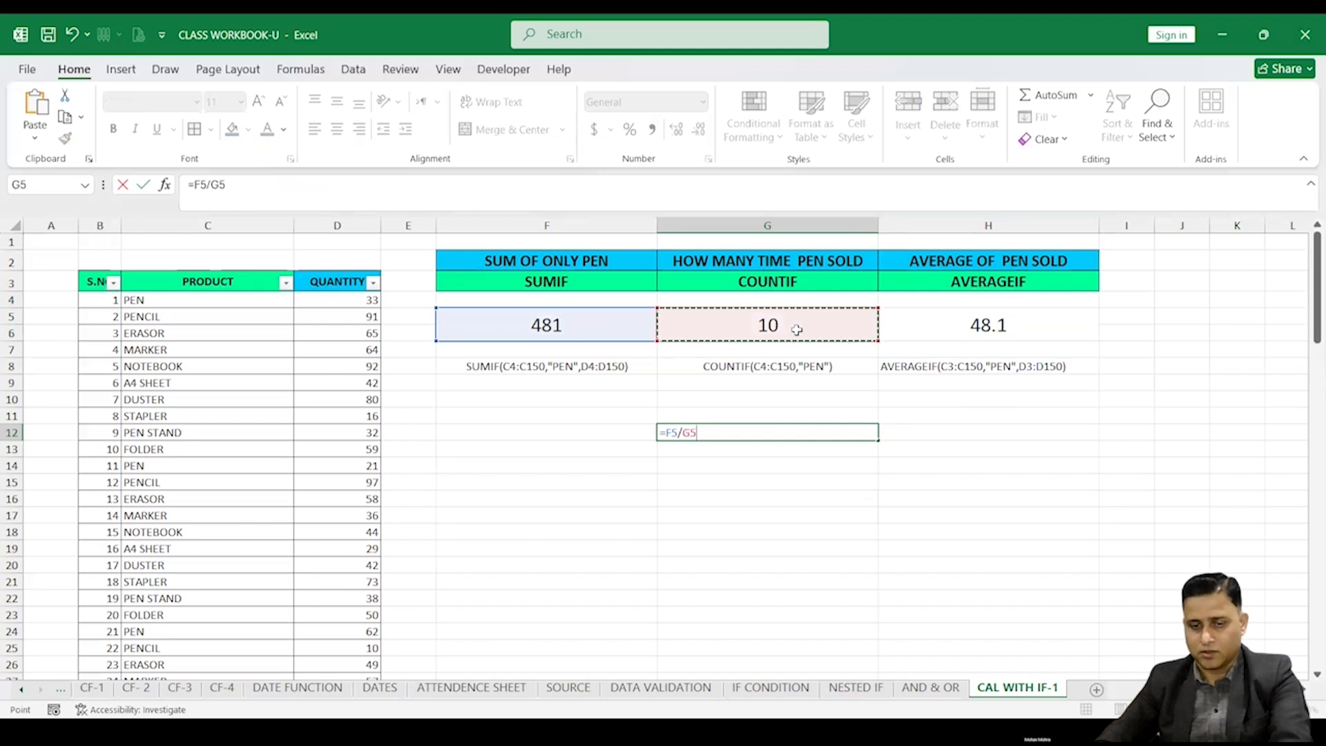
{"action": "key", "text": "Return"}
Center the result in cell G12 and increase its font size to 16
{"action": "left_click", "coordinate": [793, 428]}
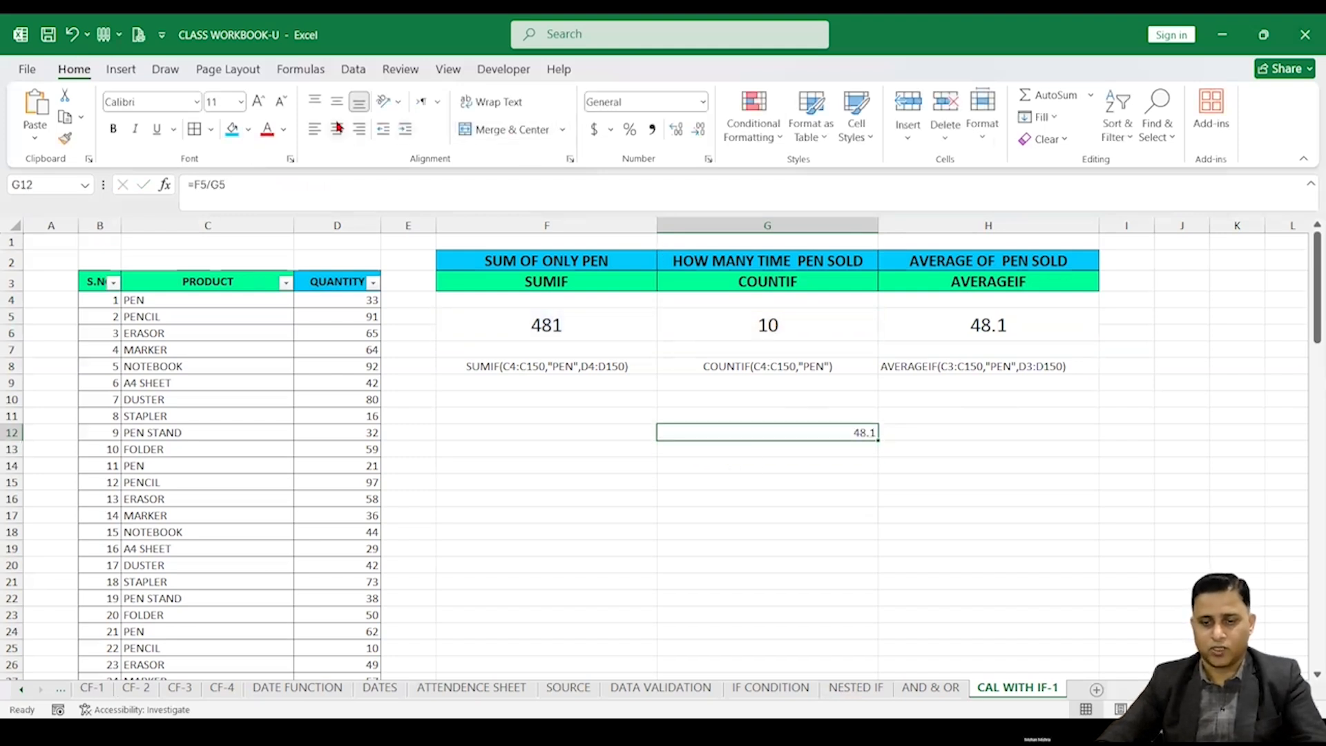
{"action": "left_click", "coordinate": [337, 129]}
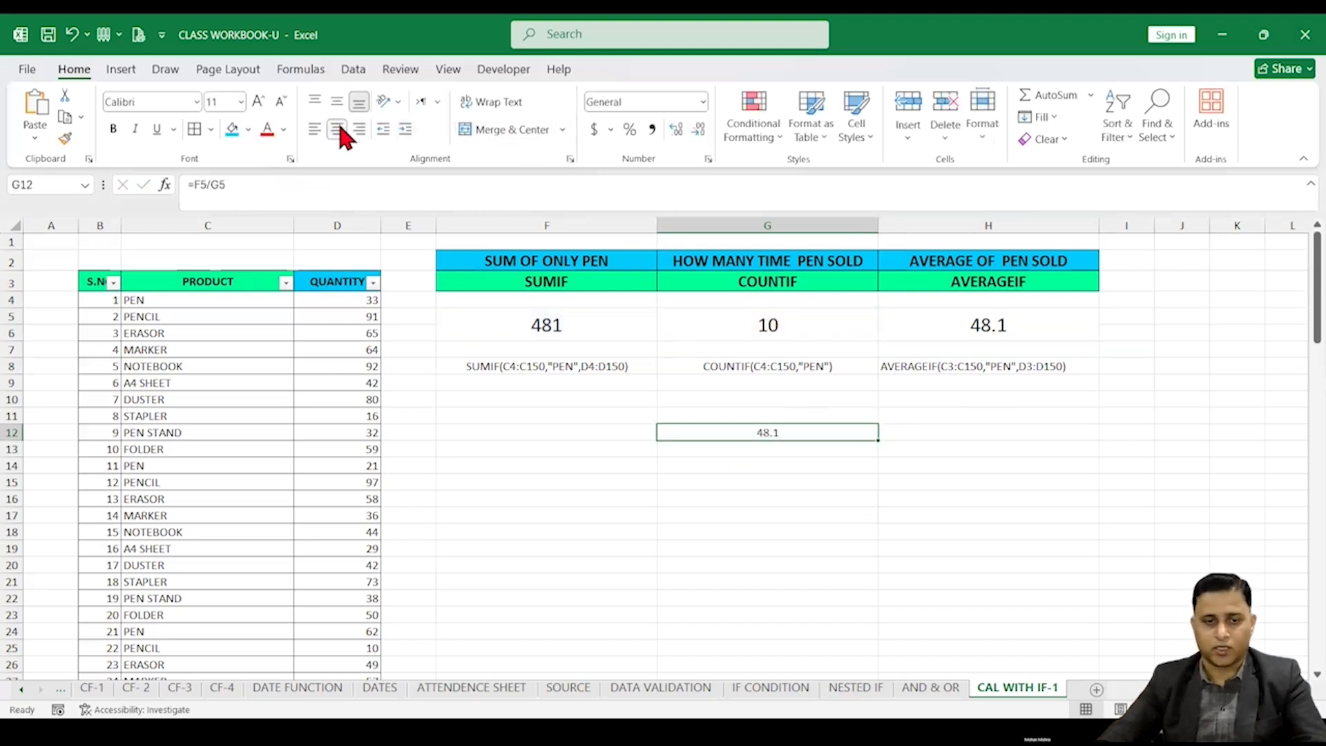
{"action": "left_click", "coordinate": [259, 101]}
{"action": "left_click", "coordinate": [259, 101]}
{"action": "left_click", "coordinate": [258, 100]}
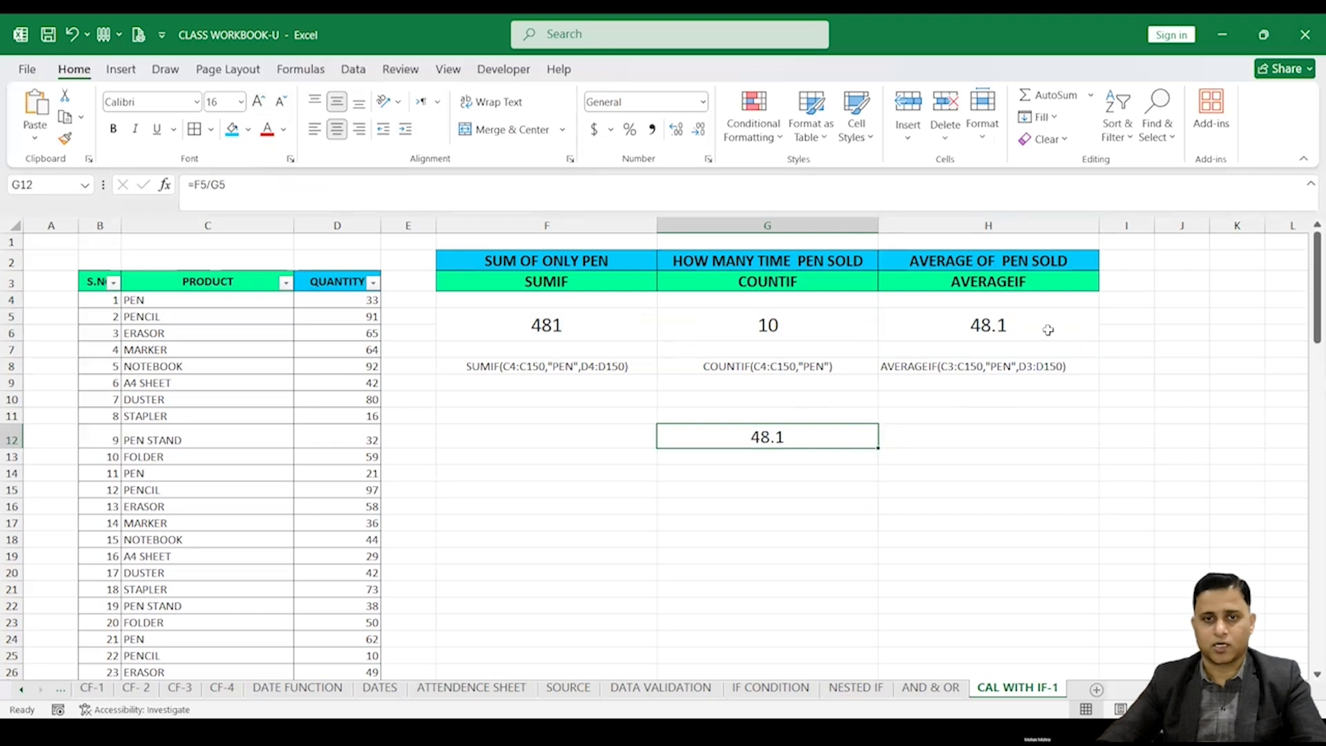